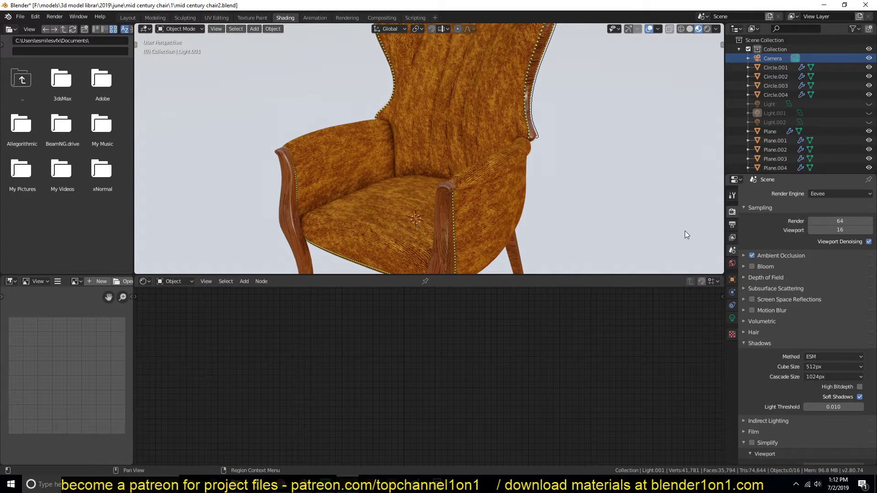
pyautogui.moveTo(684, 231); pyautogui.dragTo(396, 109, button='middle')
pyautogui.scroll(5, 422, 127)
pyautogui.scroll(-4, 395, 109)
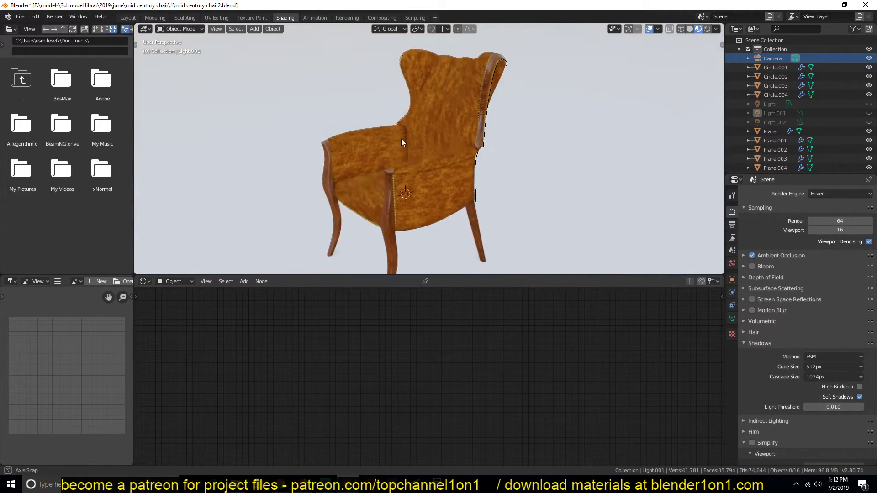
pyautogui.scroll(4, 402, 139)
pyautogui.scroll(-2, 408, 143)
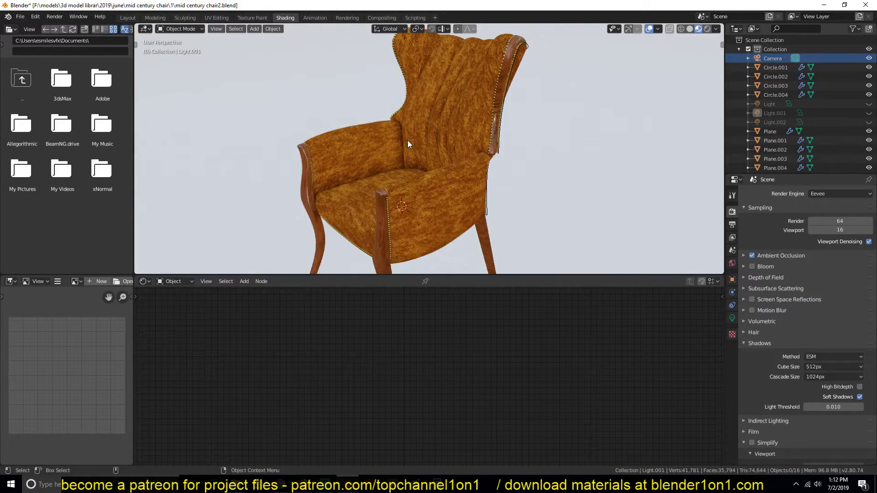
pyautogui.moveTo(443, 136); pyautogui.dragTo(420, 182, button='middle')
pyautogui.scroll(5, 421, 164)
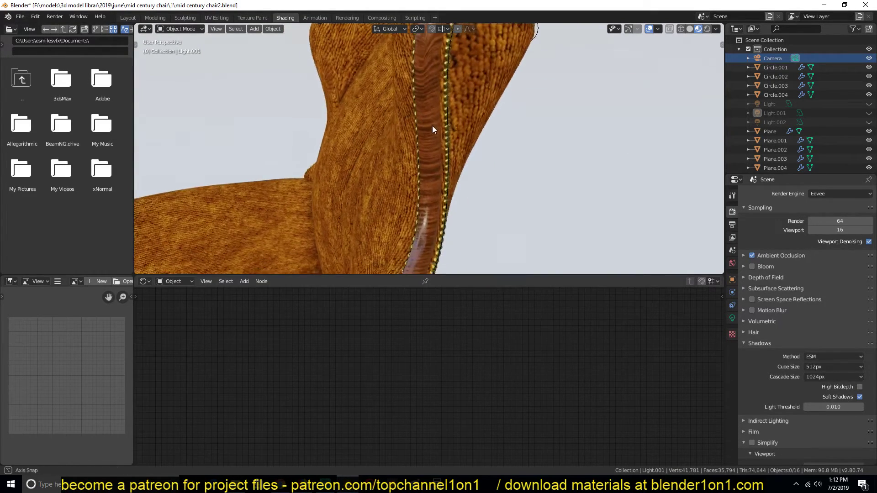
pyautogui.moveTo(440, 93); pyautogui.dragTo(412, 158, button='middle')
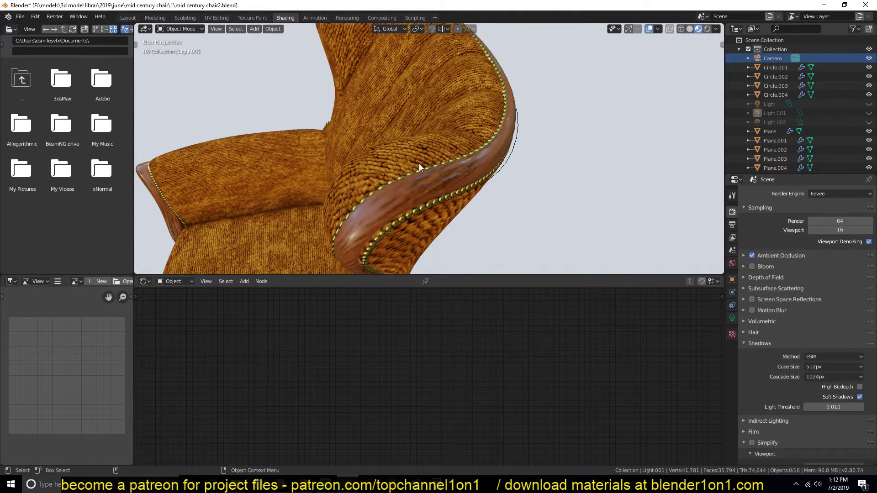
pyautogui.moveTo(419, 167); pyautogui.dragTo(409, 133, button='middle')
pyautogui.scroll(-6, 390, 115)
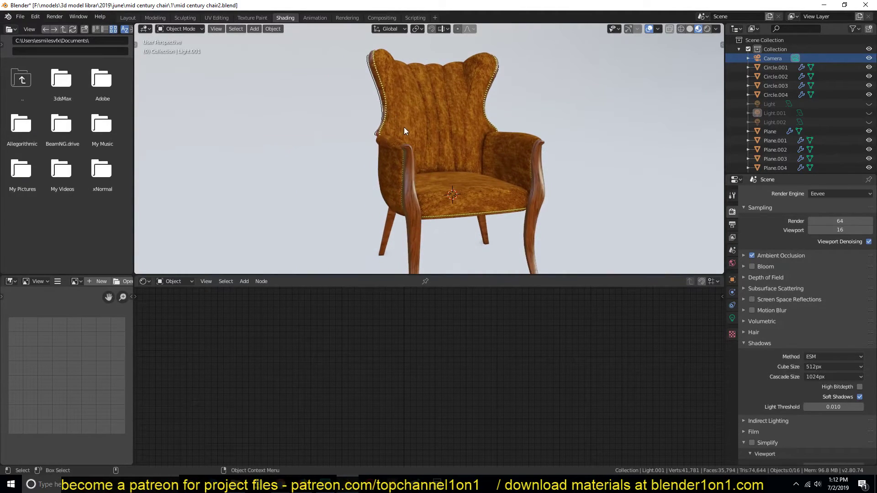
pyautogui.moveTo(404, 216); pyautogui.dragTo(501, 170, button='middle')
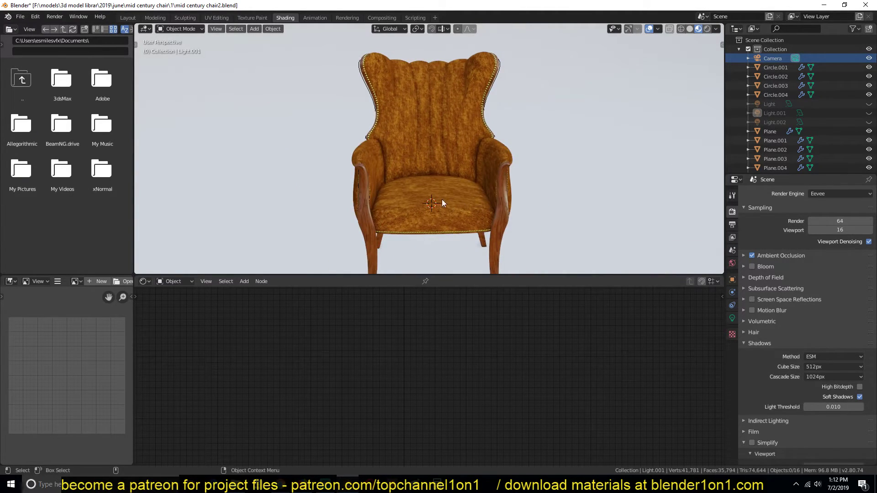
pyautogui.moveTo(439, 203); pyautogui.dragTo(440, 171, button='middle')
pyautogui.scroll(5, 446, 160)
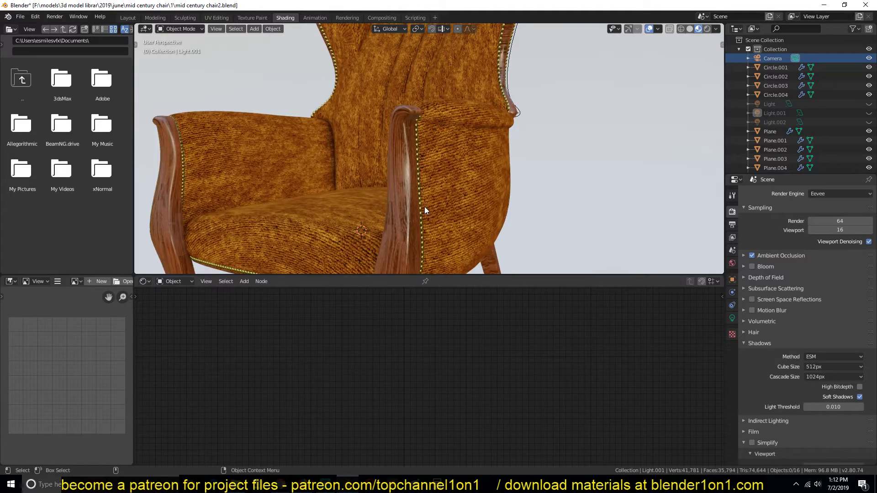
pyautogui.scroll(-3, 425, 211)
pyautogui.moveTo(476, 59); pyautogui.dragTo(473, 101, button='middle')
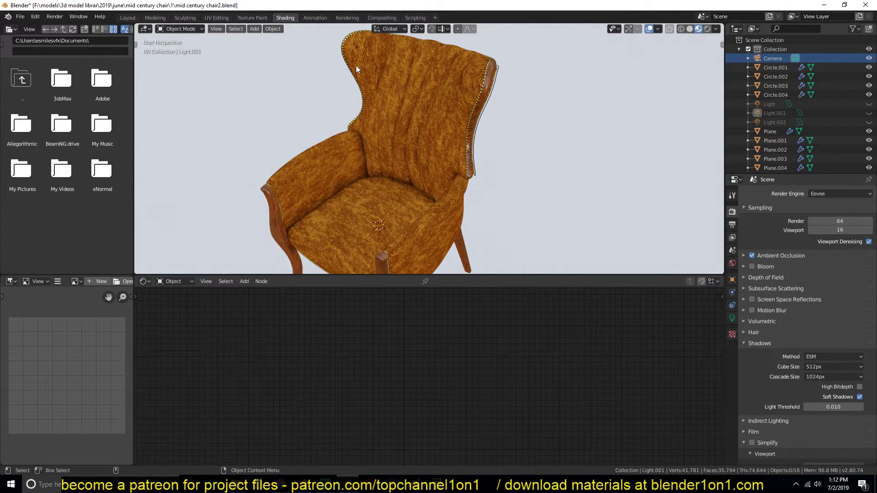
pyautogui.moveTo(344, 129); pyautogui.dragTo(448, 176, button='middle')
pyautogui.scroll(-4, 404, 107)
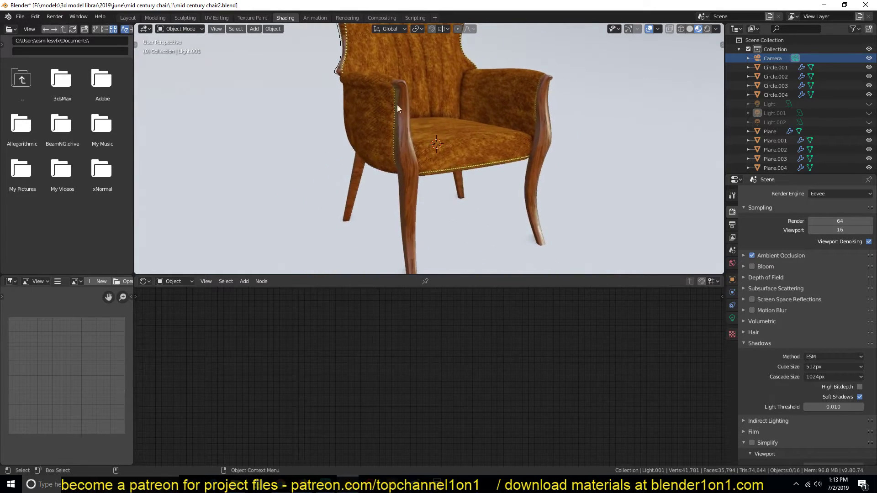
pyautogui.moveTo(405, 107); pyautogui.dragTo(394, 127, button='middle')
pyautogui.scroll(5, 394, 127)
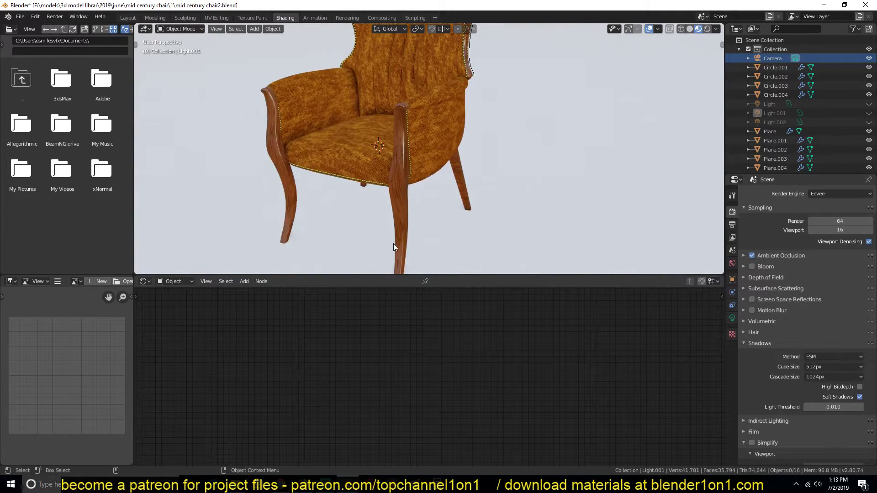
# - Launch a fresh Blender session from the taskbar and dismiss the splash screen
pyautogui.rightClick(347, 484)
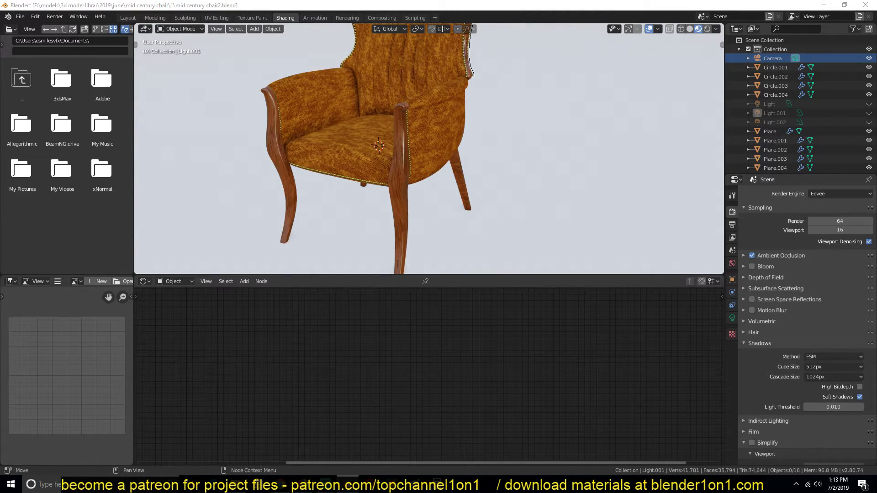
pyautogui.click(355, 439)
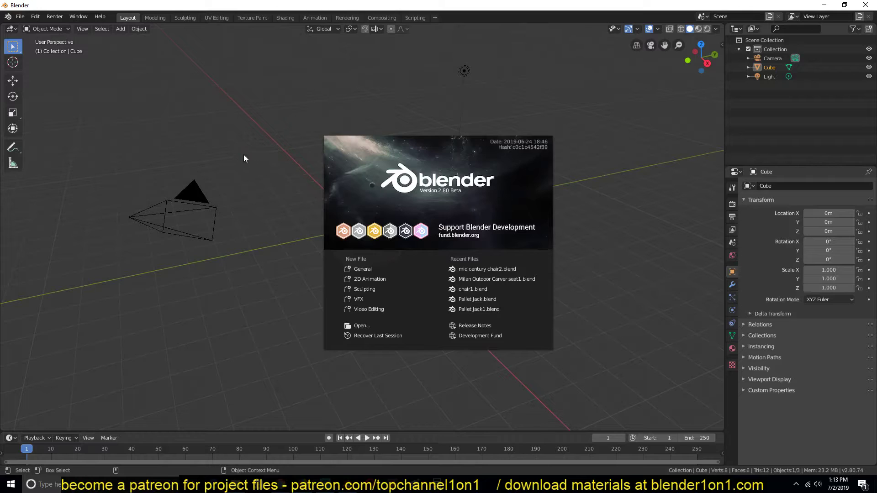
pyautogui.click(243, 154)
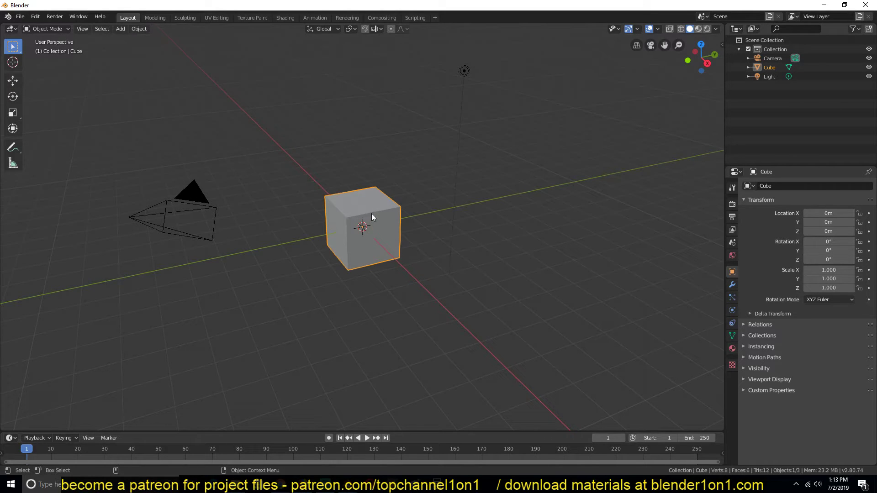
pyautogui.scroll(3, 397, 246)
pyautogui.moveTo(401, 254); pyautogui.dragTo(401, 212, button='middle')
# - Stretch the default cube along Y to a scale of 2.270
pyautogui.press('s')
pyautogui.press('y')
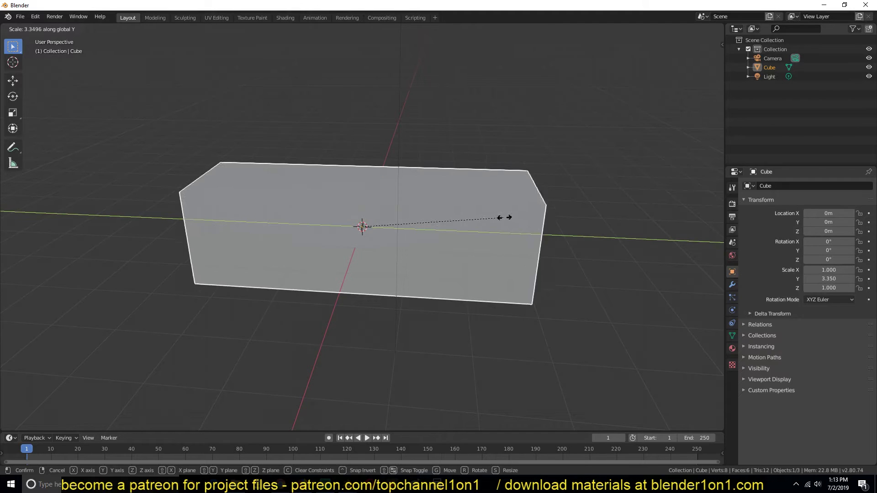
pyautogui.click(459, 216)
pyautogui.moveTo(458, 217); pyautogui.dragTo(659, 69, button='middle')
# - Set viewport shading colour to Random and enable Cavity
pyautogui.click(714, 29)
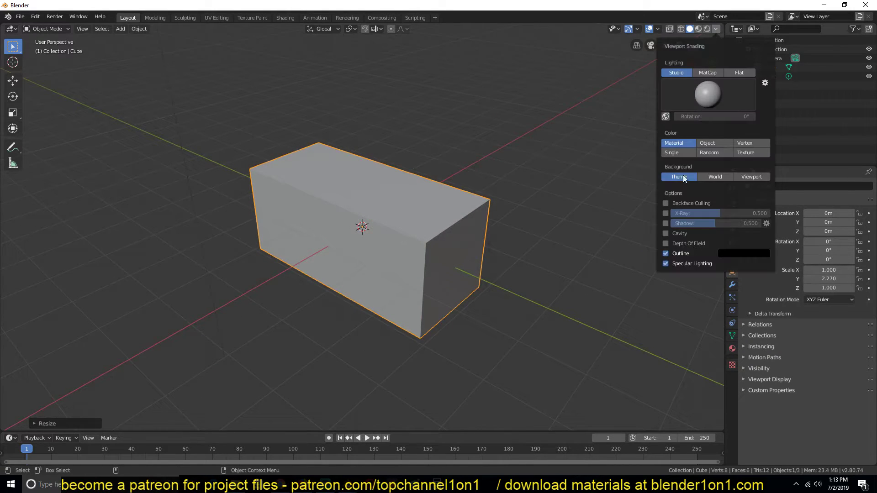
pyautogui.click(712, 152)
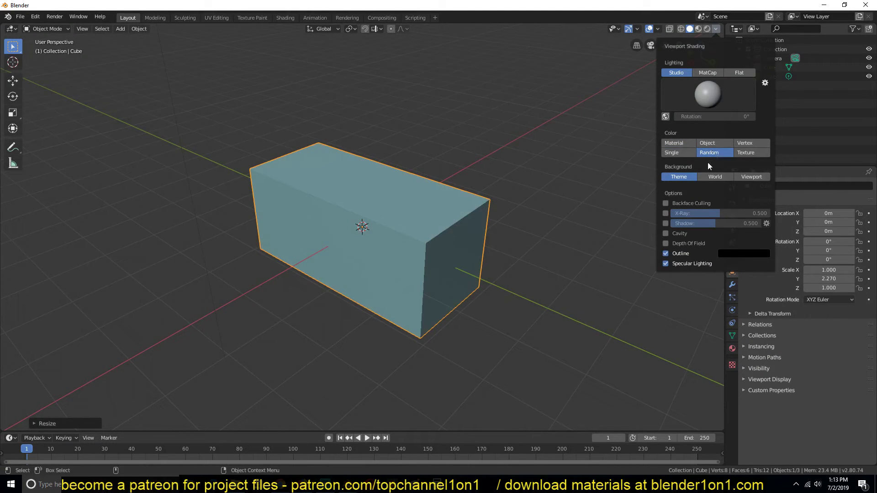
pyautogui.click(668, 233)
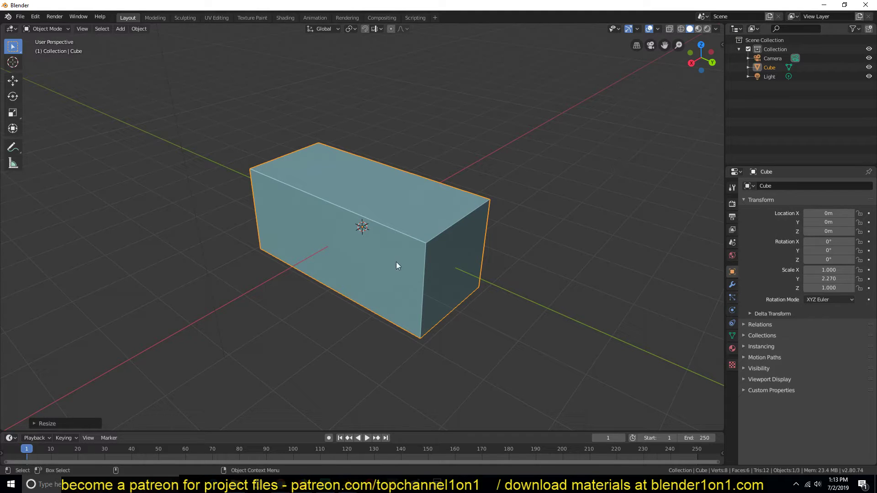
# - Scale the box along X to 1.564
pyautogui.press('s')
pyautogui.press('x')
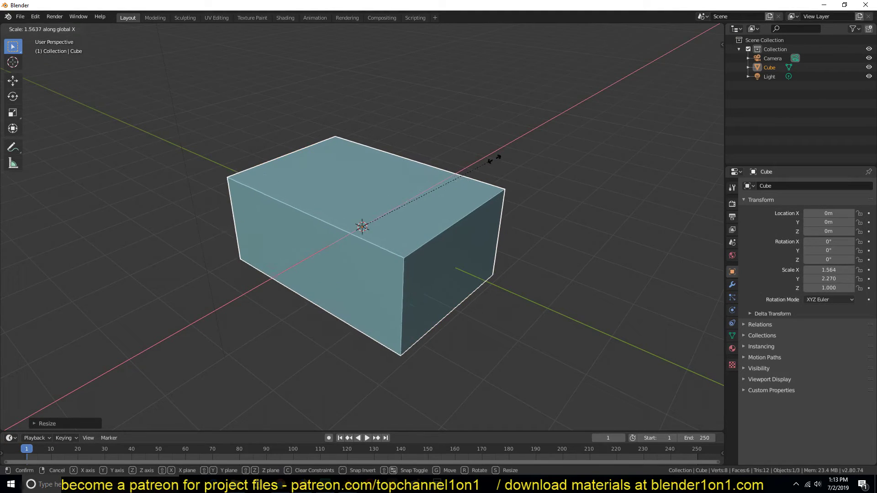
pyautogui.click(484, 185)
pyautogui.moveTo(483, 182); pyautogui.dragTo(509, 165, button='middle')
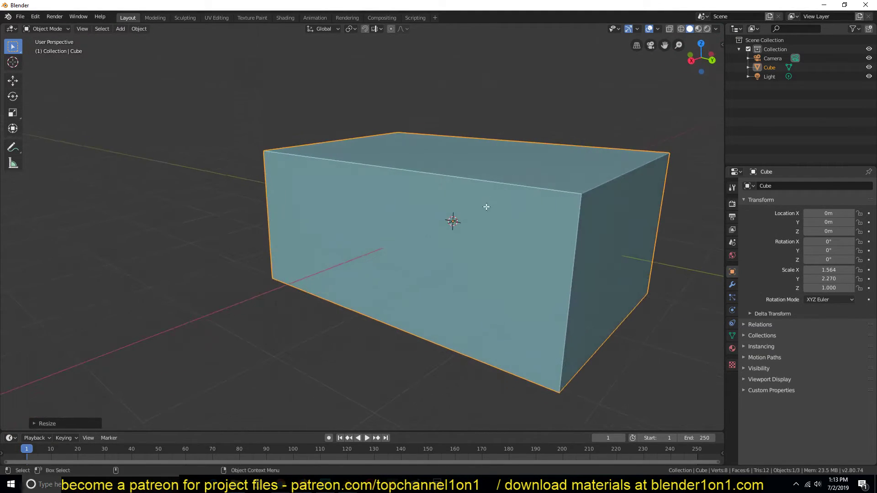
# - In Edit Mode, add a centred vertical loop cut through the box's middle
pyautogui.press('Tab')
pyautogui.hotkey('ctrl', 'r')
pyautogui.press('Escape')
pyautogui.hotkey('ctrl', 'r')
pyautogui.click(443, 176)
pyautogui.rightClick(441, 176)
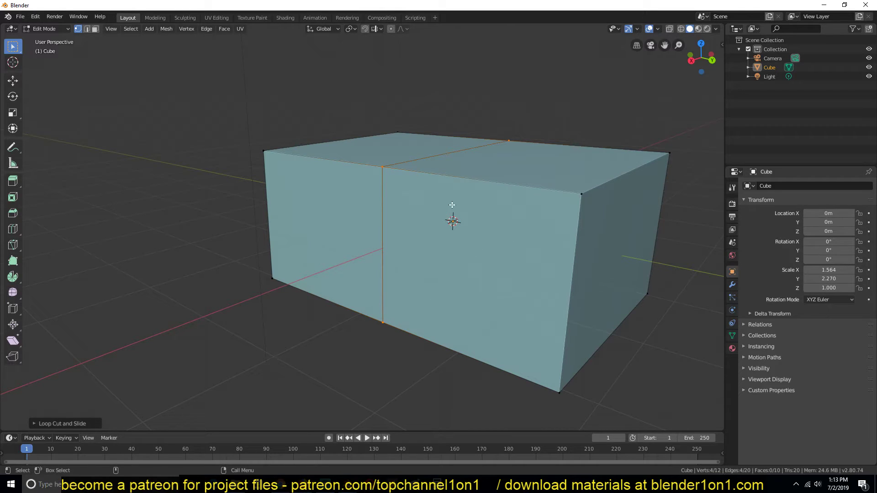
# - Bevel the middle edge loop into a wide band
pyautogui.press('2')
pyautogui.hotkey('ctrl', 'b')
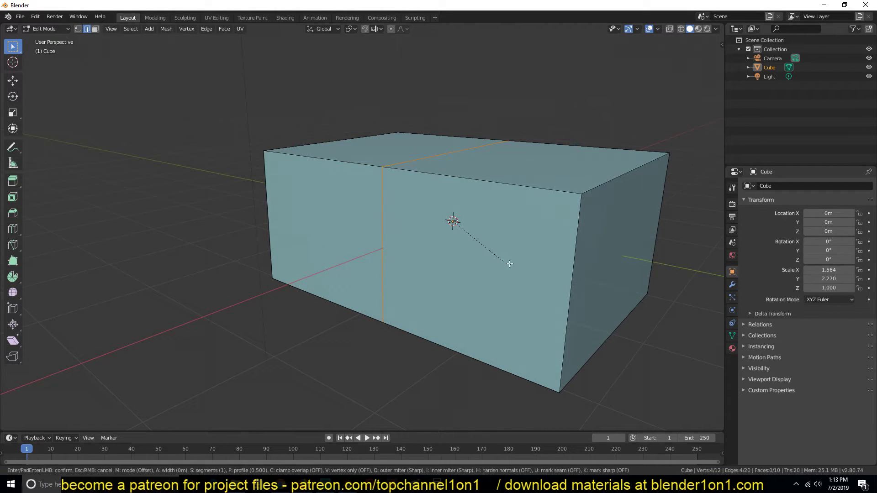
pyautogui.click(592, 285)
pyautogui.moveTo(593, 285); pyautogui.dragTo(558, 299, button='middle')
# - Add loop cuts across the top and near the bottom of the box
pyautogui.hotkey('ctrl', 'r')
pyautogui.click(558, 233)
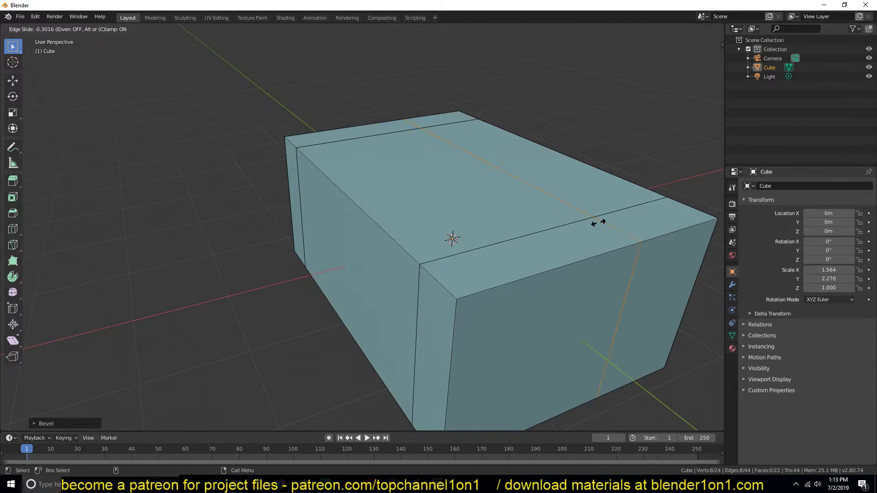
pyautogui.click(637, 202)
pyautogui.press('3')
pyautogui.click(432, 224)
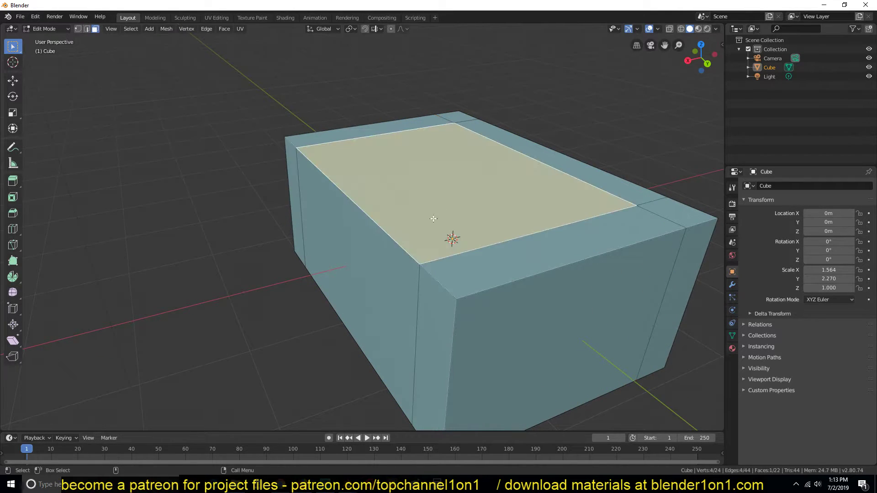
pyautogui.moveTo(431, 224); pyautogui.dragTo(417, 260, button='middle')
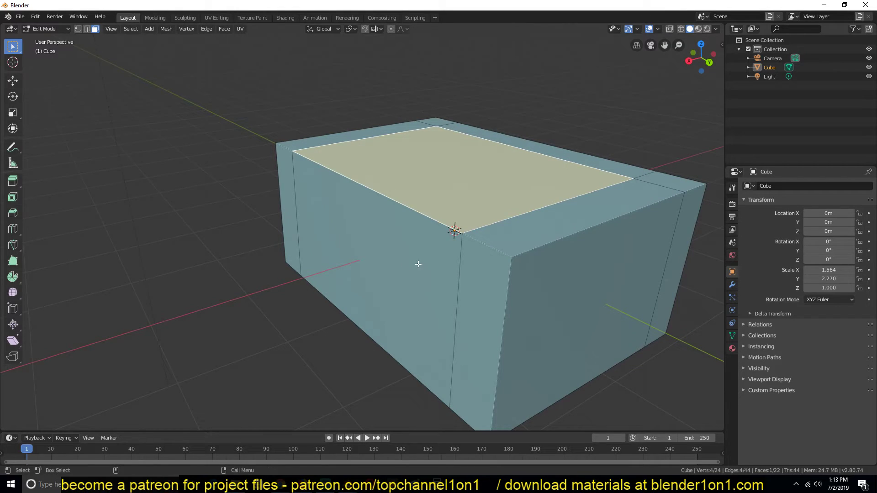
pyautogui.hotkey('ctrl', 'r')
pyautogui.click(455, 323)
pyautogui.click(456, 372)
# - Delete the top-front edge of the seat area
pyautogui.hotkey('alt', 'a')
pyautogui.click(395, 204)
pyautogui.press('2')
pyautogui.click(410, 205)
pyautogui.press('x')
pyautogui.click(419, 217)
pyautogui.moveTo(419, 217); pyautogui.dragTo(455, 225, button='middle')
# - Fill a sloping backrest face between the seat's top-back and bottom-front edges
pyautogui.click(437, 114)
pyautogui.keyDown('shift'); pyautogui.click(418, 290); pyautogui.keyUp('shift')
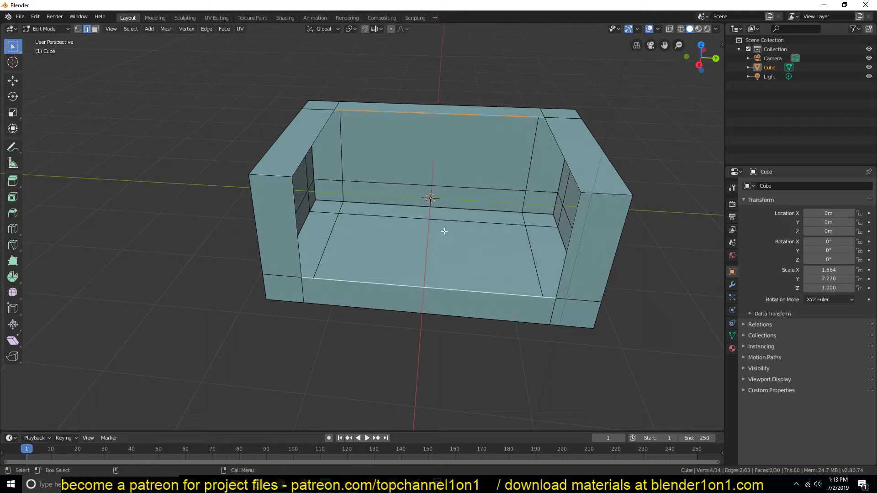
pyautogui.press('f')
pyautogui.moveTo(473, 227); pyautogui.dragTo(541, 232, button='middle')
# - Fill the triangular gaps in both arms and add a loop cut at the sofa's centre
pyautogui.hotkey('alt', 'a')
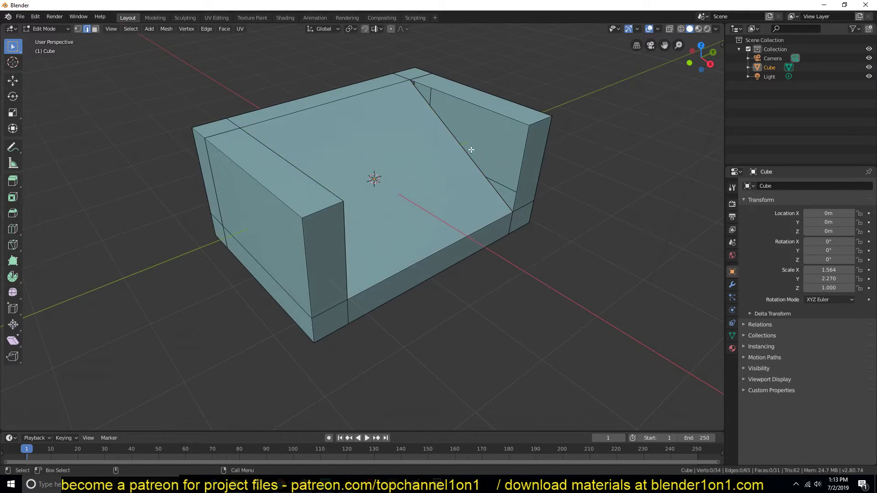
pyautogui.click(459, 136)
pyautogui.keyDown('shift'); pyautogui.click(517, 157); pyautogui.keyUp('shift')
pyautogui.press('f')
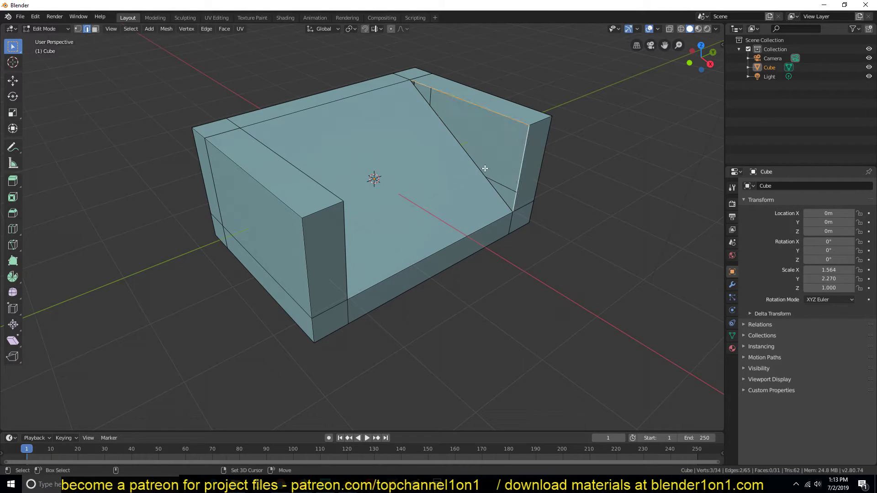
pyautogui.moveTo(480, 171); pyautogui.dragTo(299, 167, button='middle')
pyautogui.keyDown('shift'); pyautogui.click(294, 174); pyautogui.keyUp('shift')
pyautogui.press('f')
pyautogui.hotkey('ctrl', 'r')
pyautogui.click(379, 171)
# - Keep the centre loop unslid, then view the mesh front orthographic in see-through vertex mode
pyautogui.rightClick(378, 172)
pyautogui.press('KP_3')
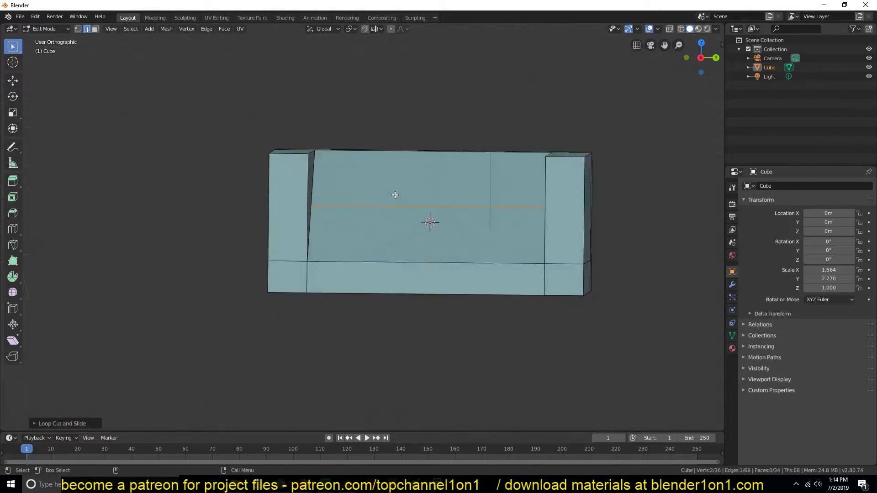
pyautogui.press('KP_1')
pyautogui.scroll(2, 418, 213)
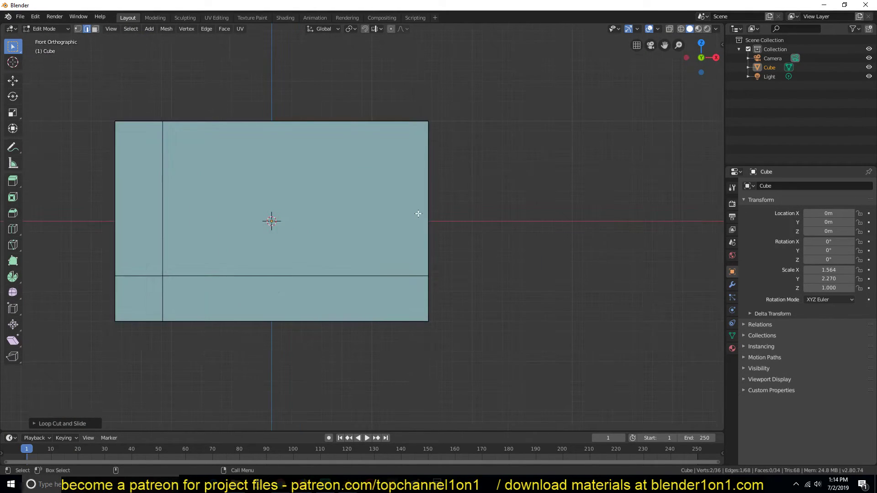
pyautogui.press('1')
pyautogui.hotkey('alt', 'z')
pyautogui.scroll(2, 361, 193)
pyautogui.keyDown('shift'); pyautogui.moveTo(360, 194); pyautogui.dragTo(424, 172, button='middle'); pyautogui.keyUp('shift')
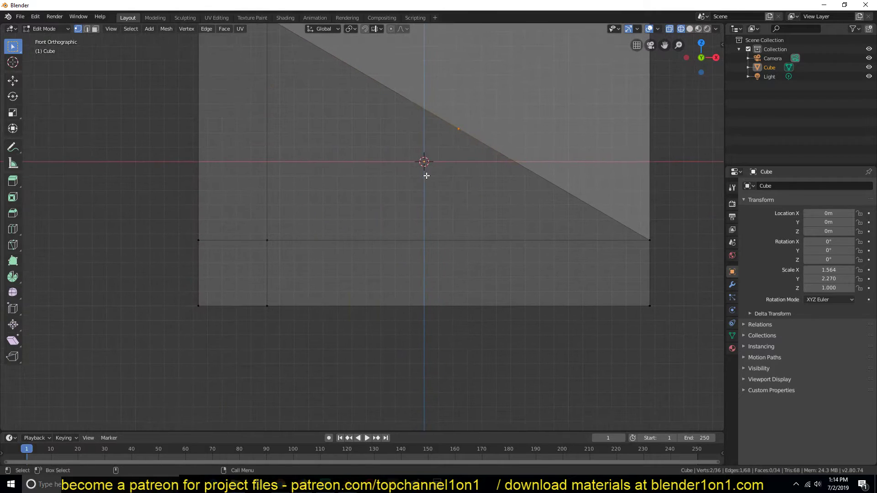
# - Select the stray corner vertex and zoom in on it and the neighbouring corner
pyautogui.click(248, 264)
pyautogui.scroll(5, 248, 264)
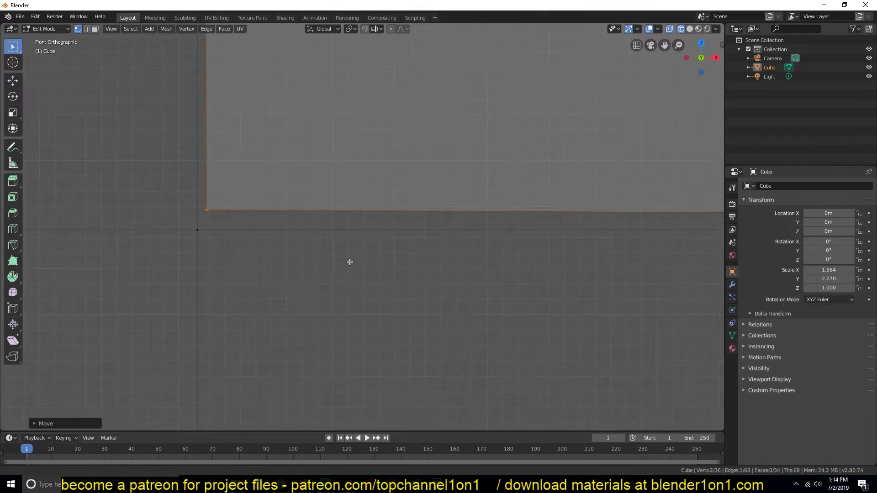
pyautogui.keyDown('shift'); pyautogui.moveTo(249, 265); pyautogui.dragTo(440, 196, button='middle'); pyautogui.keyUp('shift')
pyautogui.scroll(6, 245, 209)
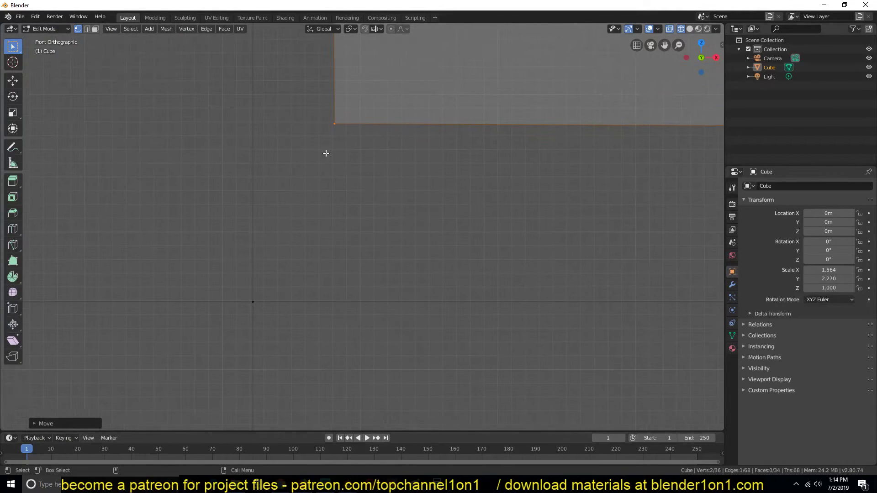
pyautogui.keyDown('shift'); pyautogui.moveTo(326, 139); pyautogui.dragTo(493, 122, button='middle'); pyautogui.keyUp('shift')
pyautogui.scroll(5, 243, 313)
pyautogui.scroll(-4, 208, 306)
pyautogui.keyDown('shift'); pyautogui.moveTo(207, 305); pyautogui.dragTo(321, 231, button='middle'); pyautogui.keyUp('shift')
pyautogui.scroll(8, 450, 143)
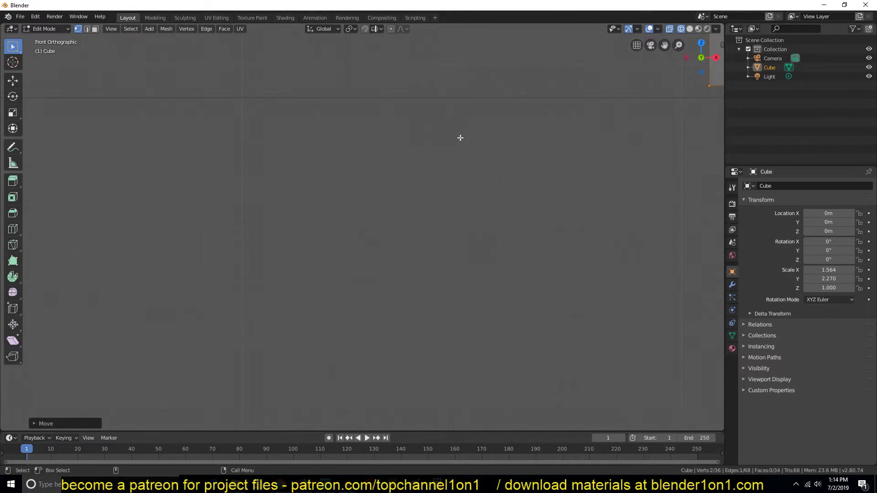
pyautogui.scroll(-3, 459, 138)
pyautogui.keyDown('shift'); pyautogui.moveTo(482, 231); pyautogui.dragTo(368, 225, button='middle'); pyautogui.keyUp('shift')
# - Move the corner vertex onto the adjacent corner so the edge sits flush
pyautogui.press('g')
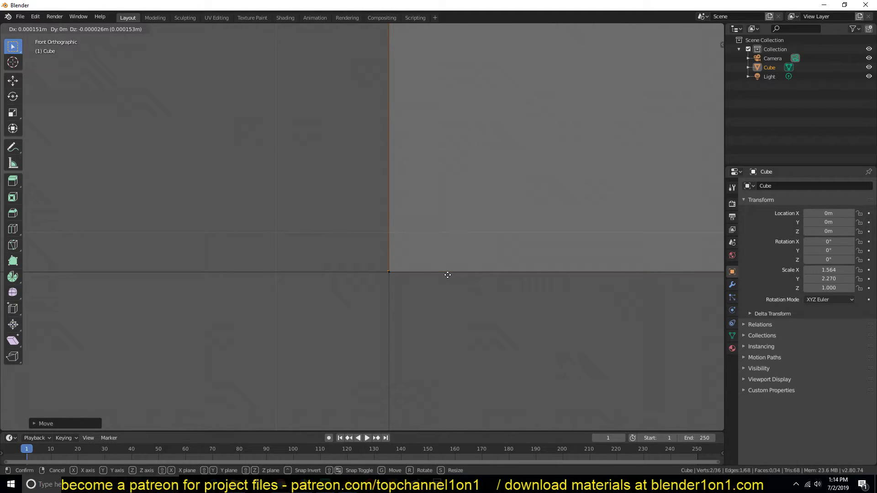
pyautogui.click(447, 275)
pyautogui.scroll(-2, 432, 229)
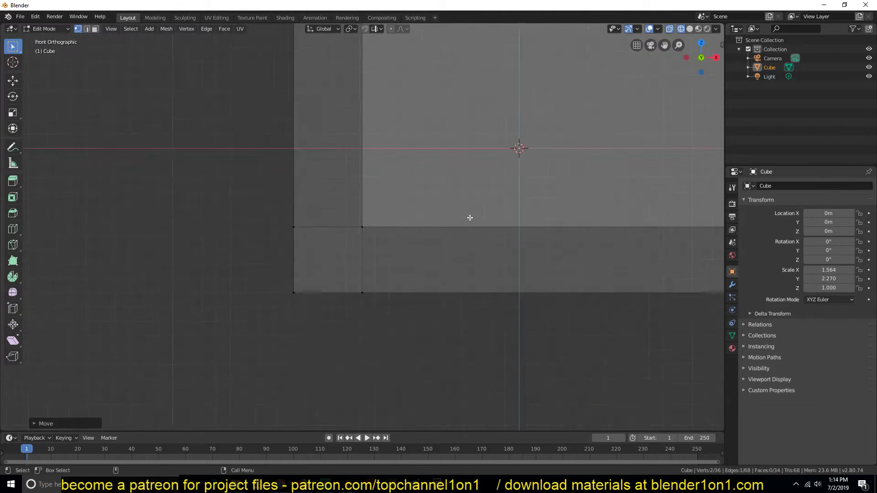
pyautogui.moveTo(470, 218); pyautogui.dragTo(421, 254, button='middle')
# - Return to solid Object Mode and add a Subdivision Surface modifier
pyautogui.hotkey('shift', 'z')
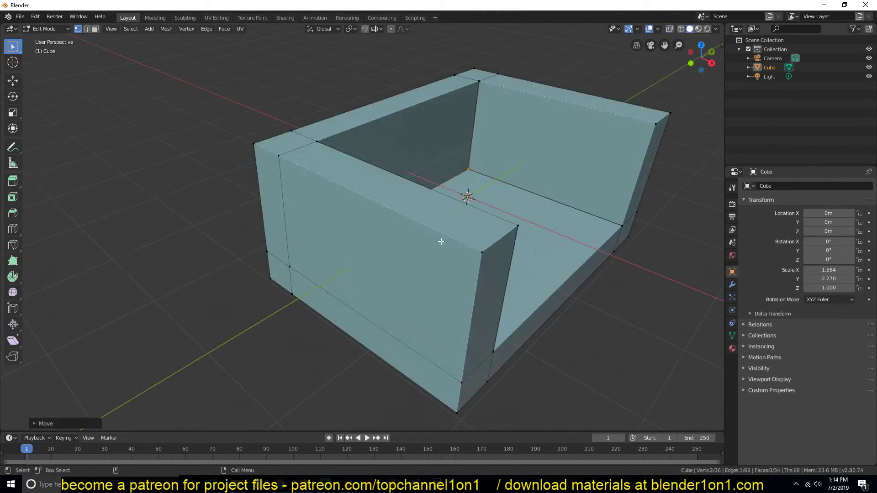
pyautogui.press('Tab')
pyautogui.moveTo(511, 242); pyautogui.dragTo(418, 238, button='middle')
pyautogui.scroll(-1, 419, 238)
pyautogui.scroll(1, 522, 248)
pyautogui.click(732, 284)
pyautogui.click(799, 187)
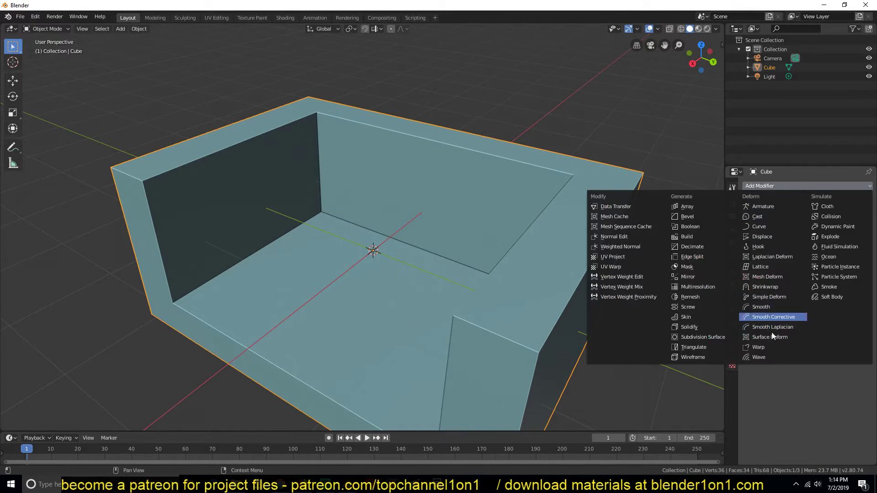
pyautogui.click(717, 337)
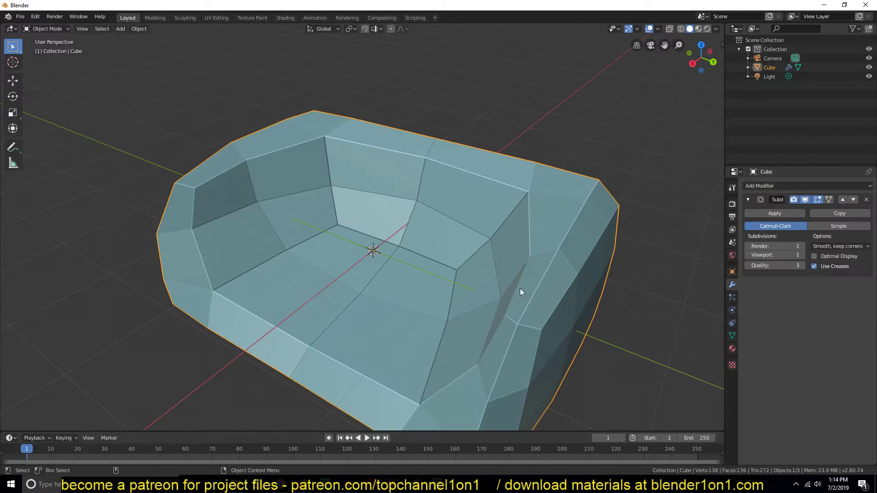
# - Set the viewport subdivision level to 2 and shade the sofa smooth
pyautogui.moveTo(563, 269); pyautogui.dragTo(608, 265, button='middle')
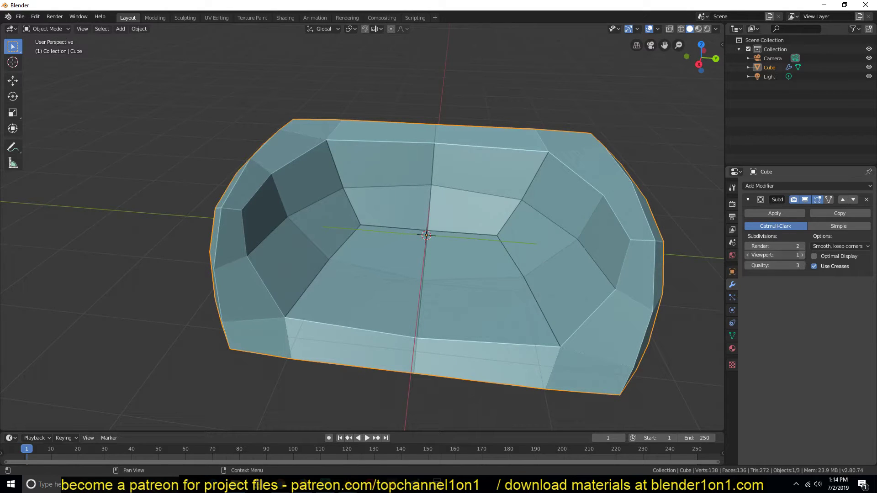
pyautogui.moveTo(760, 255); pyautogui.dragTo(772, 255)
pyautogui.moveTo(606, 269); pyautogui.dragTo(571, 277, button='middle')
pyautogui.rightClick(495, 252)
pyautogui.click(494, 253)
# - In Edit Mode, join two corner vertices with a new edge using J
pyautogui.press('Tab')
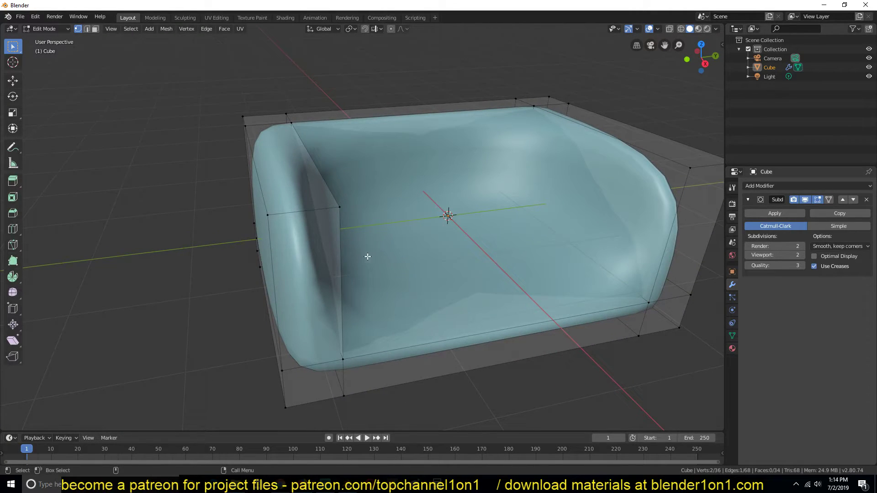
pyautogui.moveTo(364, 255); pyautogui.dragTo(370, 232, button='middle')
pyautogui.press('2')
pyautogui.keyDown('shift'); pyautogui.click(349, 239); pyautogui.keyUp('shift')
pyautogui.press('1')
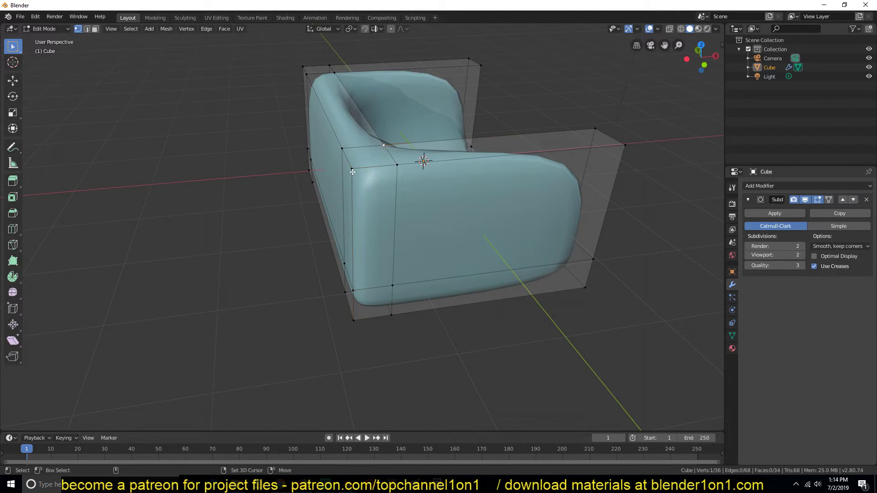
pyautogui.press('j')
pyautogui.moveTo(342, 240); pyautogui.dragTo(343, 159, button='middle')
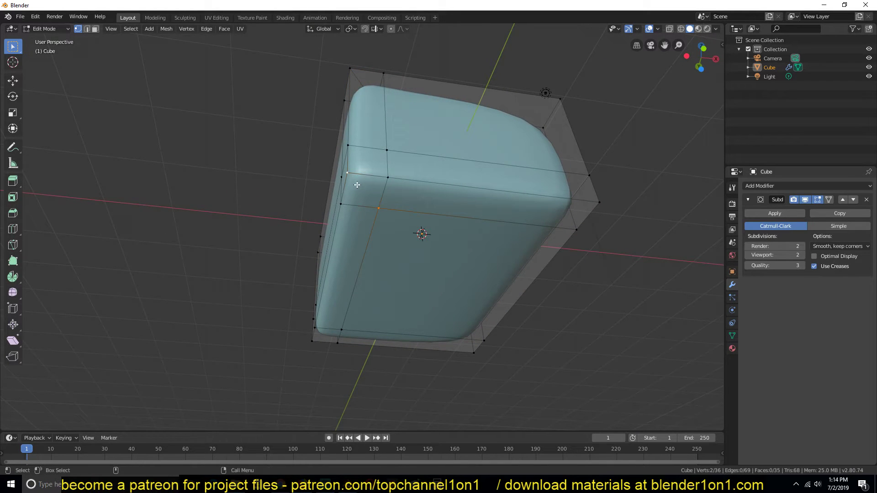
# - Dissolve an extra edge loop with Ctrl+X and connect another vertex pair
pyautogui.press('2')
pyautogui.keyDown('alt'); pyautogui.keyDown('shift'); pyautogui.click(384, 160); pyautogui.keyUp('shift'); pyautogui.keyUp('alt')
pyautogui.moveTo(384, 160); pyautogui.dragTo(385, 198, button='middle')
pyautogui.hotkey('ctrl', 'x')
pyautogui.press('1')
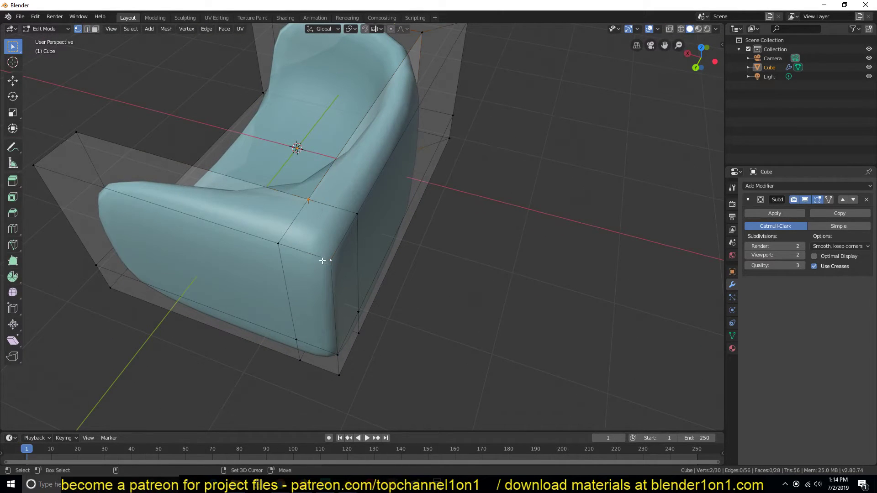
pyautogui.press('j')
pyautogui.moveTo(347, 290); pyautogui.dragTo(334, 171, button='middle')
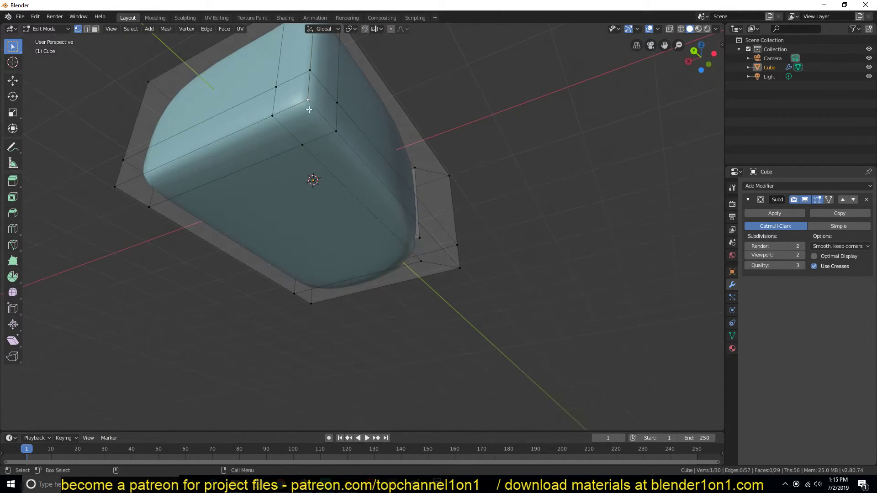
# - Dissolve the vertical edge loop on the sofa's side and return to Object Mode
pyautogui.press('2')
pyautogui.moveTo(310, 126); pyautogui.dragTo(310, 129, button='middle')
pyautogui.press('1')
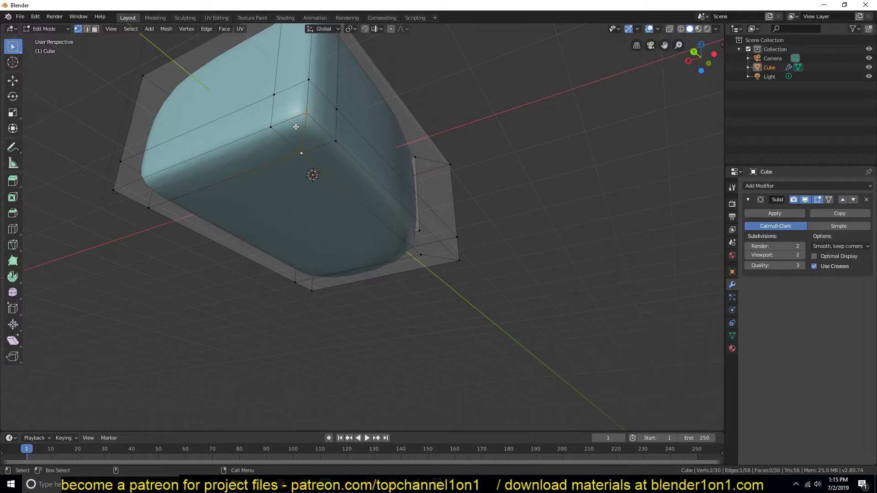
pyautogui.press('2')
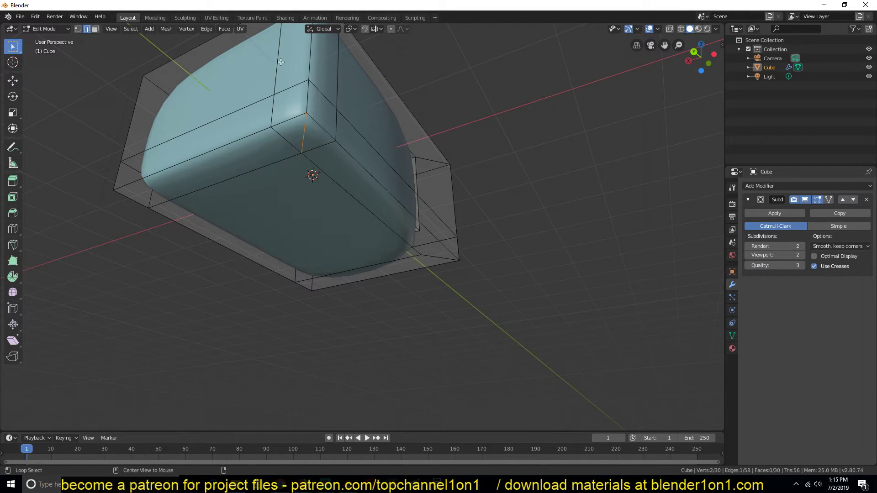
pyautogui.keyDown('alt'); pyautogui.click(267, 113); pyautogui.keyUp('alt')
pyautogui.moveTo(267, 113); pyautogui.dragTo(282, 216, button='middle')
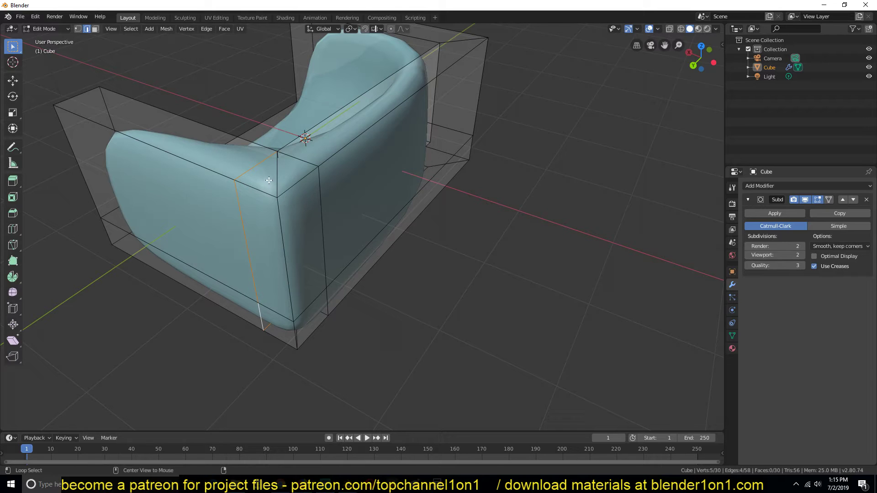
pyautogui.keyDown('alt'); pyautogui.click(326, 215); pyautogui.keyUp('alt')
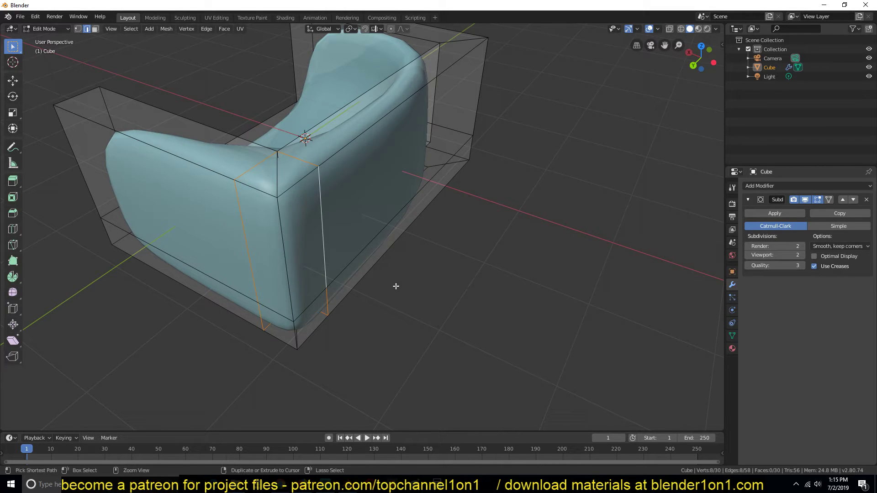
pyautogui.hotkey('ctrl', 'x')
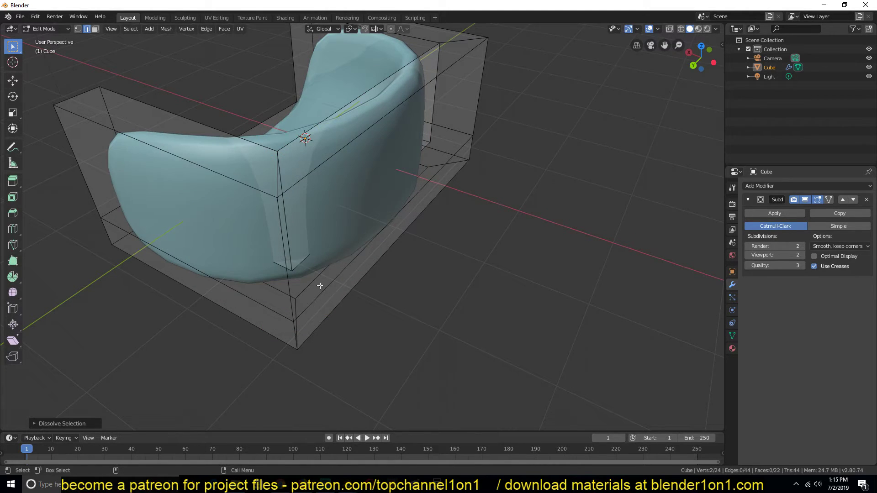
pyautogui.moveTo(320, 285); pyautogui.dragTo(323, 249, button='middle')
pyautogui.press('Tab')
pyautogui.press('Tab')
# - Add a horizontal edge loop cut around the sofa body
pyautogui.hotkey('ctrl', 'r')
pyautogui.click(428, 201)
pyautogui.click(430, 262)
# - Bevel the back corner edge loops with 3 segments
pyautogui.keyDown('alt'); pyautogui.click(530, 152); pyautogui.keyUp('alt')
pyautogui.moveTo(530, 152); pyautogui.dragTo(490, 231, button='middle')
pyautogui.hotkey('ctrl', 'b')
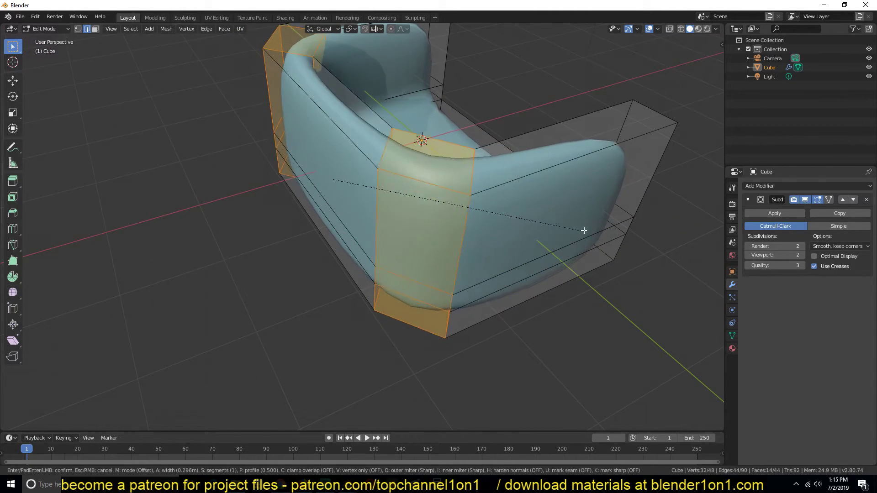
pyautogui.scroll(2, 594, 230)
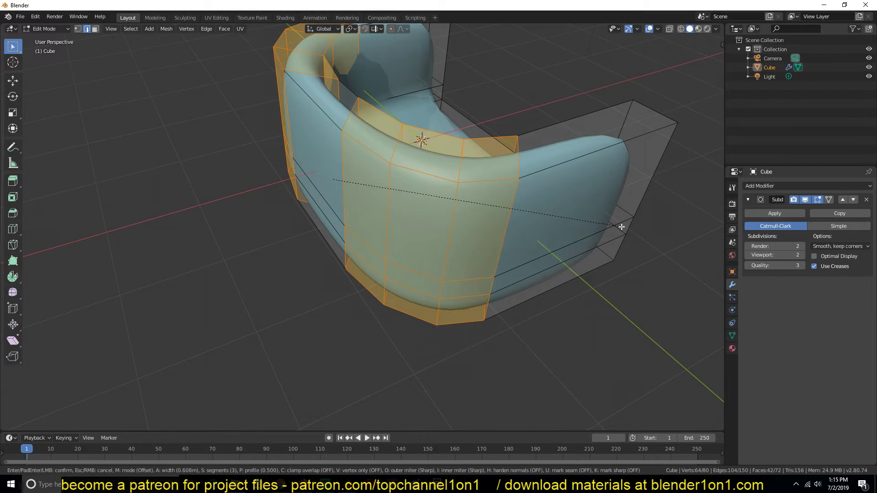
pyautogui.scroll(-1, 621, 226)
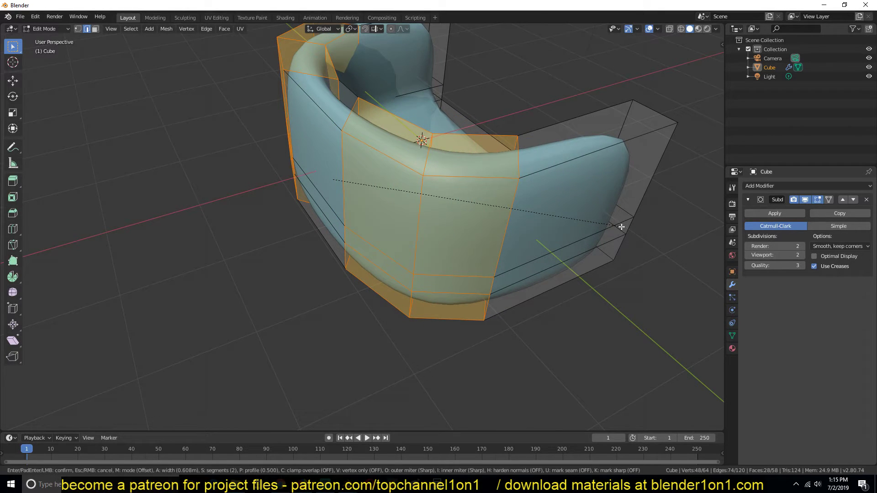
pyautogui.scroll(1, 622, 226)
pyautogui.click(621, 227)
# - Slide the bottom front edge loop to a new position along the mesh
pyautogui.press('Tab')
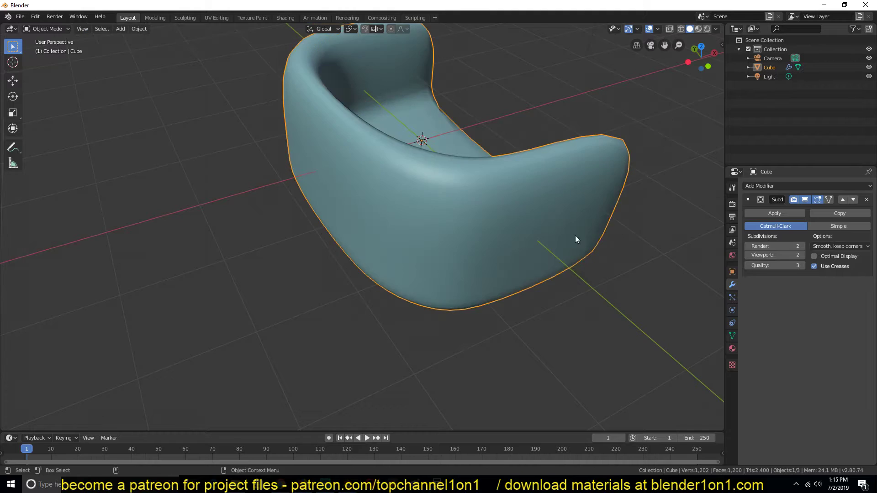
pyautogui.moveTo(567, 235); pyautogui.dragTo(395, 217, button='middle')
pyautogui.press('Tab')
pyautogui.moveTo(489, 242); pyautogui.dragTo(512, 235, button='middle')
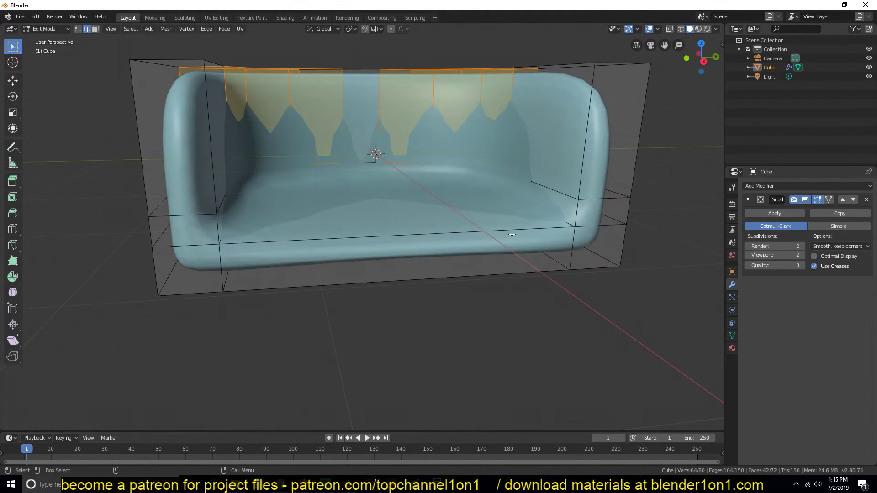
pyautogui.keyDown('alt'); pyautogui.click(568, 248); pyautogui.keyUp('alt')
pyautogui.press('g')
pyautogui.press('g')
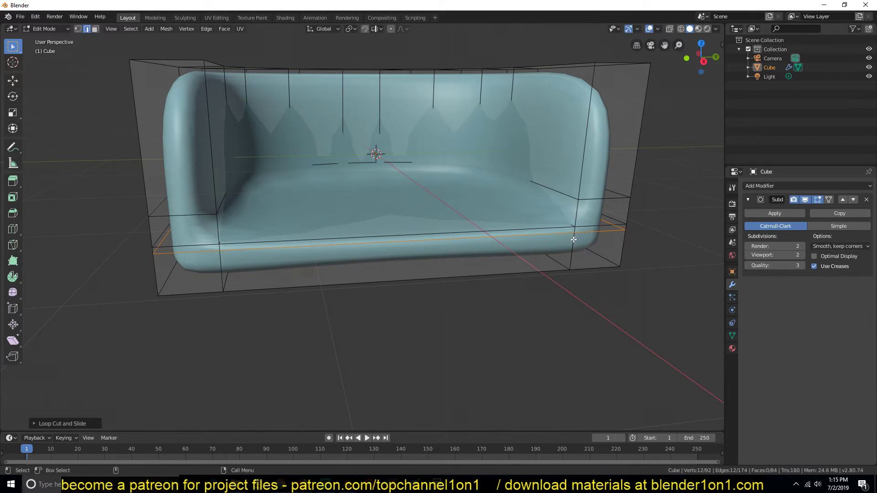
pyautogui.click(568, 253)
# - Bevel the armrest top edges into rounded 4-segment curves and preview the softer arms
pyautogui.press('Tab')
pyautogui.press('Tab')
pyautogui.moveTo(553, 209); pyautogui.dragTo(517, 233, button='middle')
pyautogui.click(540, 160)
pyautogui.moveTo(540, 163); pyautogui.dragTo(332, 156, button='middle')
pyautogui.hotkey('ctrl', 'b')
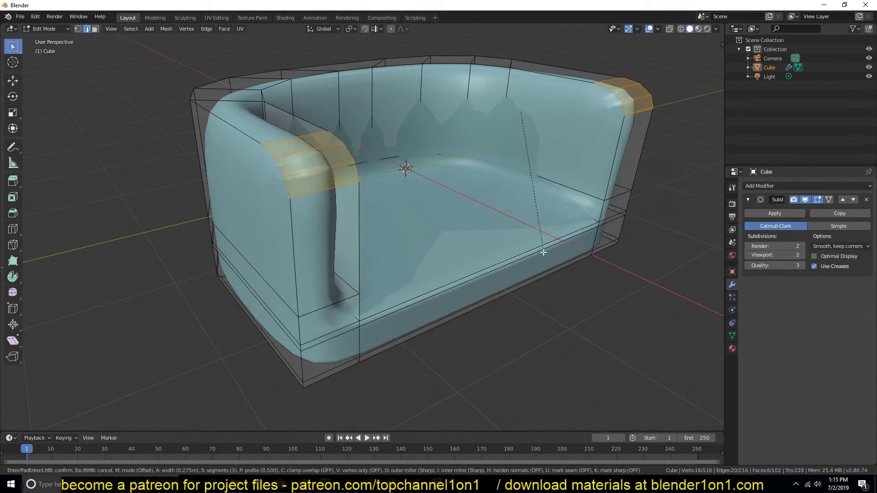
pyautogui.click(543, 346)
pyautogui.press('Tab')
pyautogui.moveTo(505, 226); pyautogui.dragTo(452, 225, button='middle')
pyautogui.press('Tab')
pyautogui.press('Tab')
# - Compare the cage with the subdivided sofa, then set the sofa to flat shading
pyautogui.click(804, 200)
pyautogui.press('Tab')
pyautogui.moveTo(502, 178); pyautogui.dragTo(446, 147, button='middle')
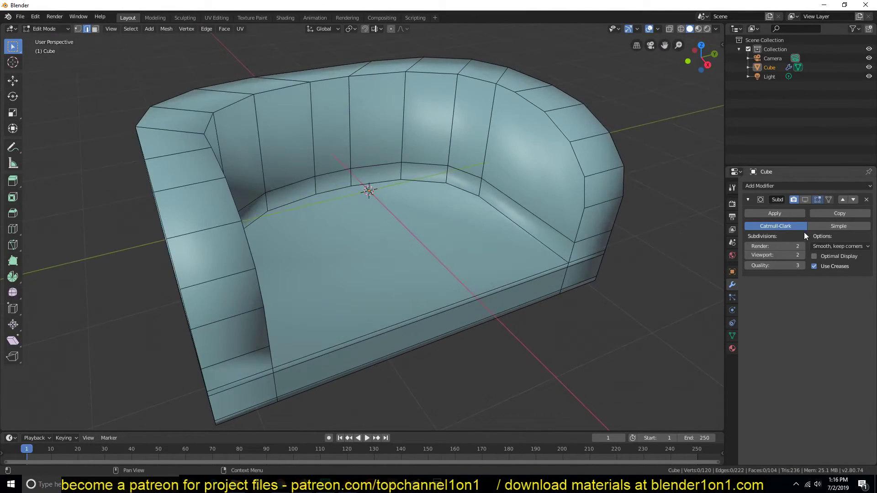
pyautogui.click(804, 200)
pyautogui.press('Tab')
pyautogui.moveTo(544, 107); pyautogui.dragTo(566, 91, button='middle')
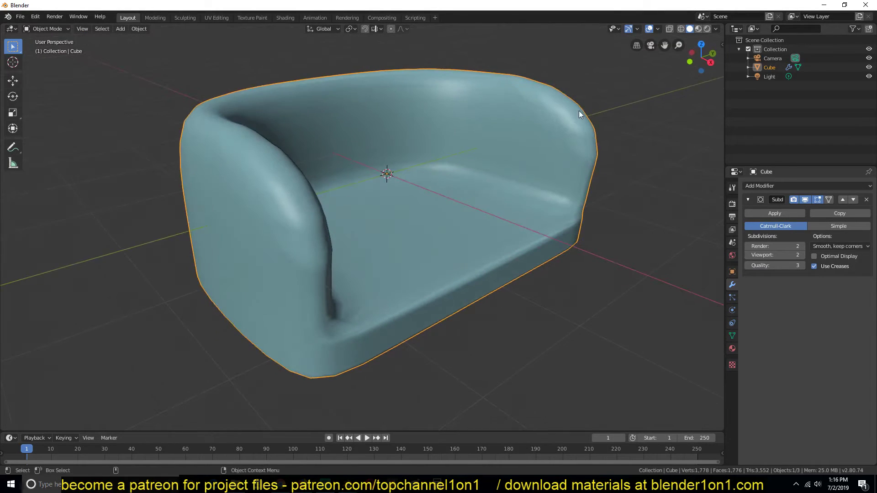
pyautogui.rightClick(541, 124)
pyautogui.click(536, 140)
pyautogui.moveTo(536, 141); pyautogui.dragTo(550, 144, button='middle')
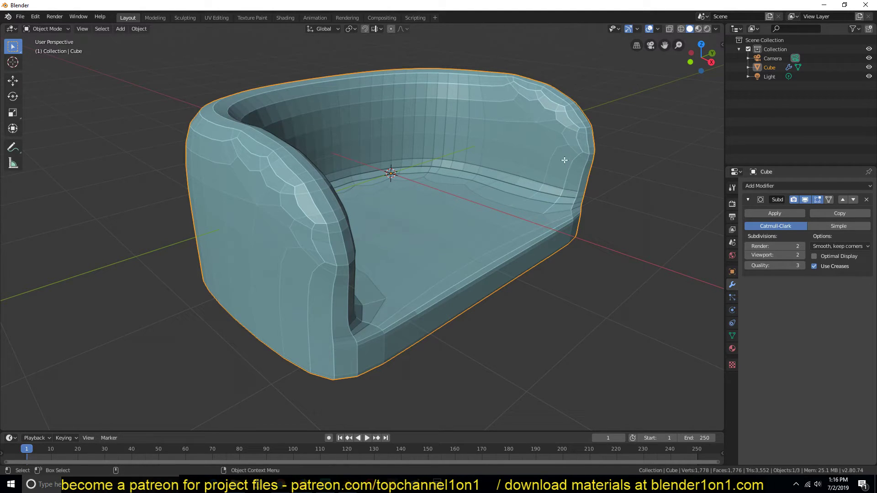
# - In face mode, select both armrests' inner faces and the seat-floor strips
pyautogui.press('Tab')
pyautogui.moveTo(563, 161); pyautogui.dragTo(525, 166, button='middle')
pyautogui.click(806, 201)
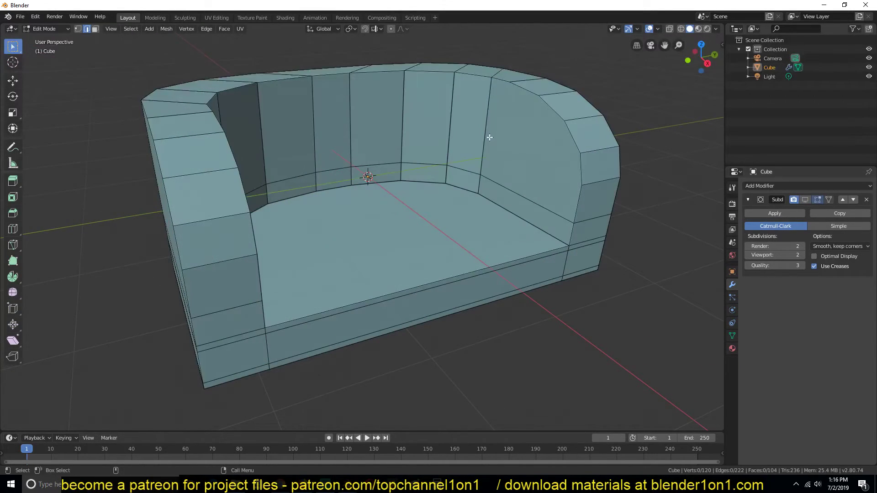
pyautogui.press('3')
pyautogui.click(527, 167)
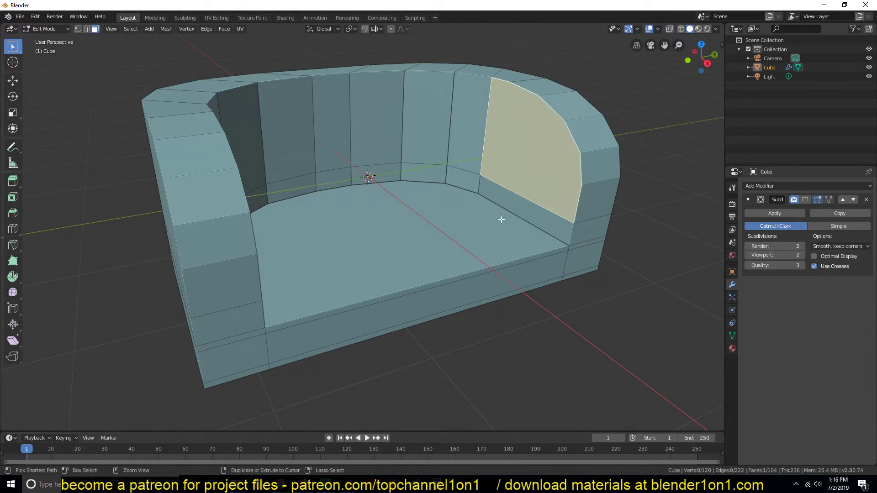
pyautogui.keyDown('ctrl'); pyautogui.click(501, 215); pyautogui.keyUp('ctrl')
pyautogui.moveTo(501, 215); pyautogui.dragTo(159, 182, button='middle')
pyautogui.keyDown('ctrl'); pyautogui.click(159, 181); pyautogui.keyUp('ctrl')
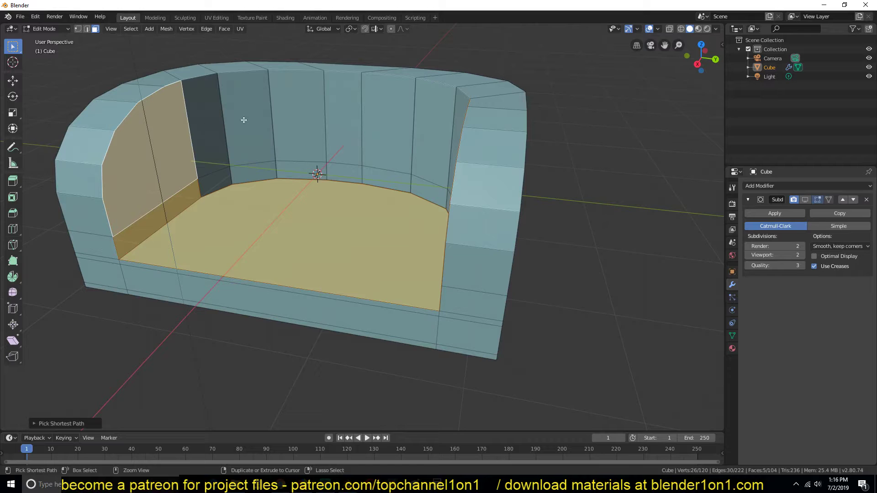
# - Extend the face selection across the back wall and lower back strip
pyautogui.keyDown('ctrl'); pyautogui.click(427, 120); pyautogui.keyUp('ctrl')
pyautogui.moveTo(427, 120); pyautogui.dragTo(470, 130, button='middle')
pyautogui.keyDown('ctrl'); pyautogui.click(470, 129); pyautogui.keyUp('ctrl')
pyautogui.keyDown('shift'); pyautogui.click(474, 184); pyautogui.keyUp('shift')
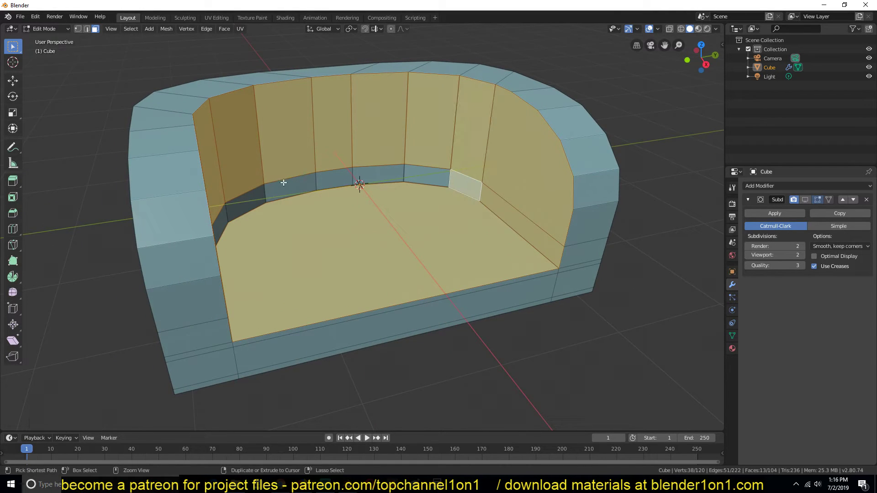
pyautogui.keyDown('ctrl'); pyautogui.click(212, 224); pyautogui.keyUp('ctrl')
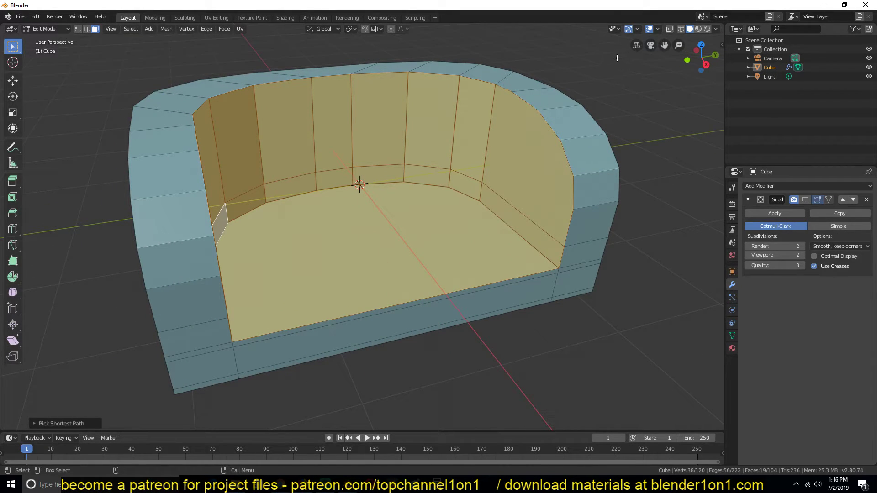
# - Inset the selected inner faces and view the chair smoothed
pyautogui.press('i')
pyautogui.click(603, 69)
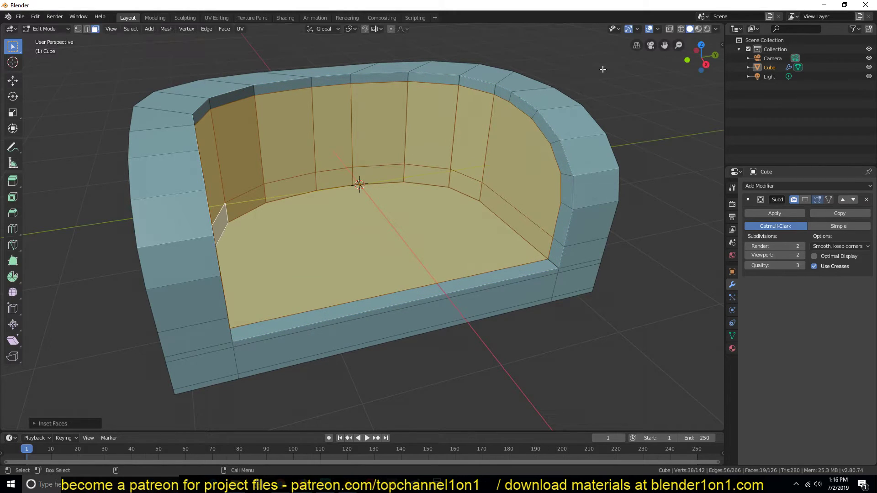
pyautogui.press('Tab')
pyautogui.press('Tab')
pyautogui.moveTo(544, 129); pyautogui.dragTo(145, 83, button='middle')
pyautogui.press('Tab')
pyautogui.moveTo(366, 263); pyautogui.dragTo(525, 242, button='middle')
pyautogui.click(804, 199)
# - Inspect the smoothed chair and select a back-rest face
pyautogui.moveTo(601, 175); pyautogui.dragTo(623, 178, button='middle')
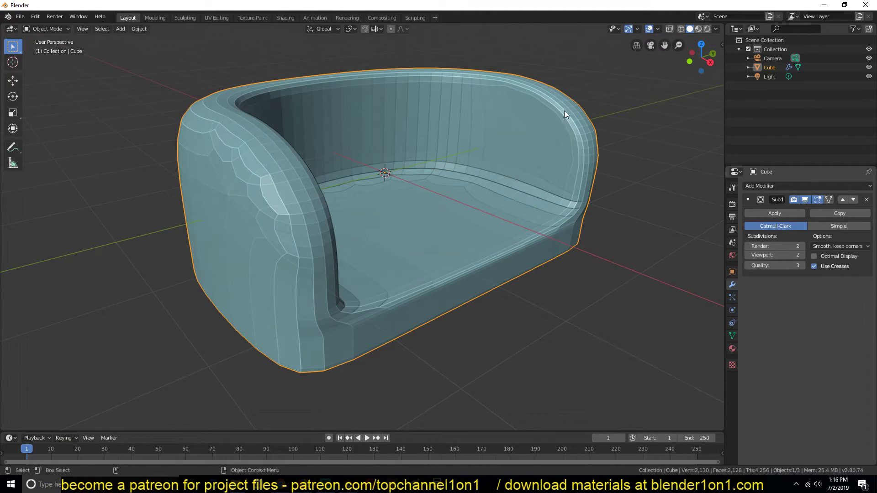
pyautogui.moveTo(566, 117); pyautogui.dragTo(496, 142, button='middle')
pyautogui.scroll(5, 522, 132)
pyautogui.press('Tab')
pyautogui.click(496, 143)
pyautogui.press('Tab')
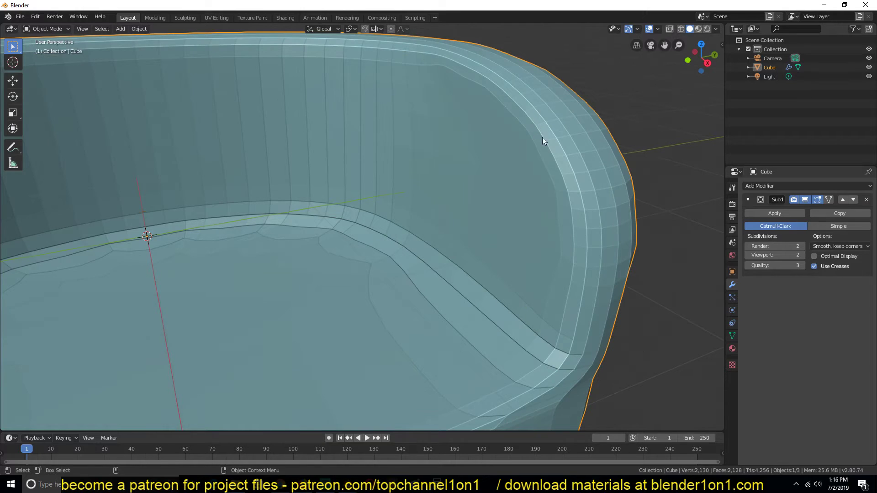
pyautogui.scroll(-5, 408, 187)
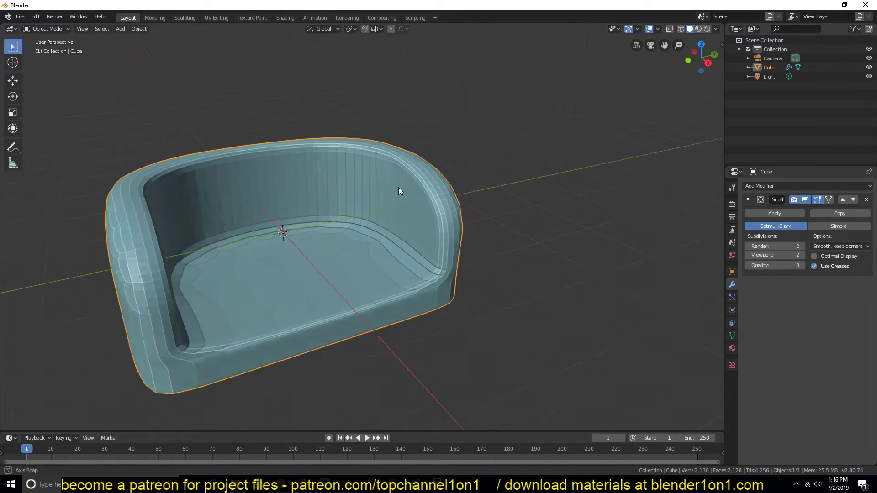
# - Select the armrest's outer side face, with the subdivision hidden to show the cage
pyautogui.press('Tab')
pyautogui.moveTo(408, 187); pyautogui.dragTo(430, 195, button='middle')
pyautogui.click(400, 201)
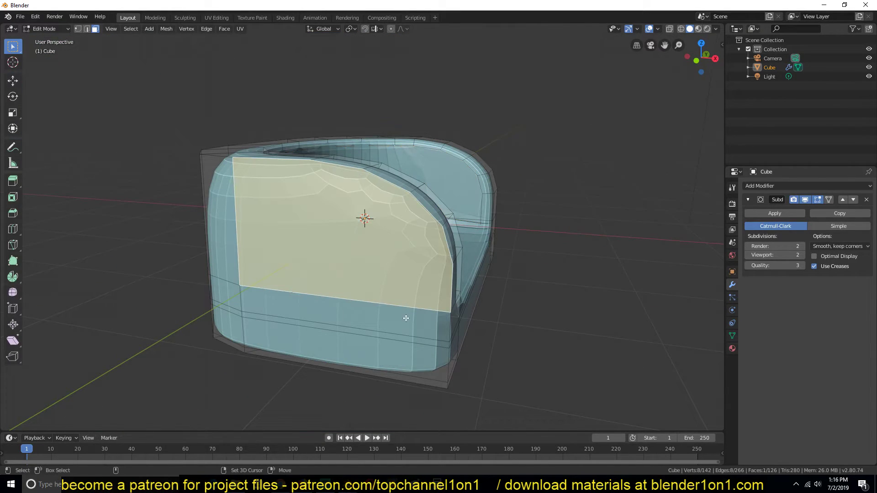
pyautogui.keyDown('shift'); pyautogui.click(416, 366); pyautogui.keyUp('shift')
pyautogui.click(805, 199)
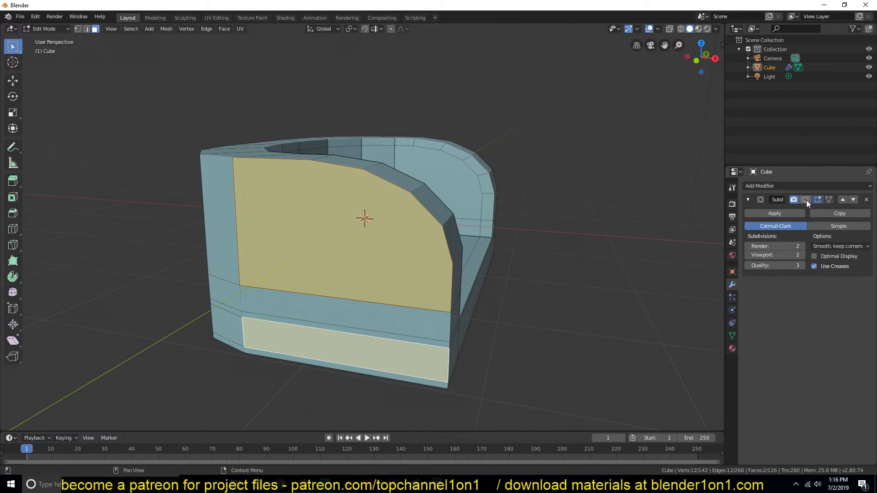
pyautogui.keyDown('shift'); pyautogui.click(397, 350); pyautogui.keyUp('shift')
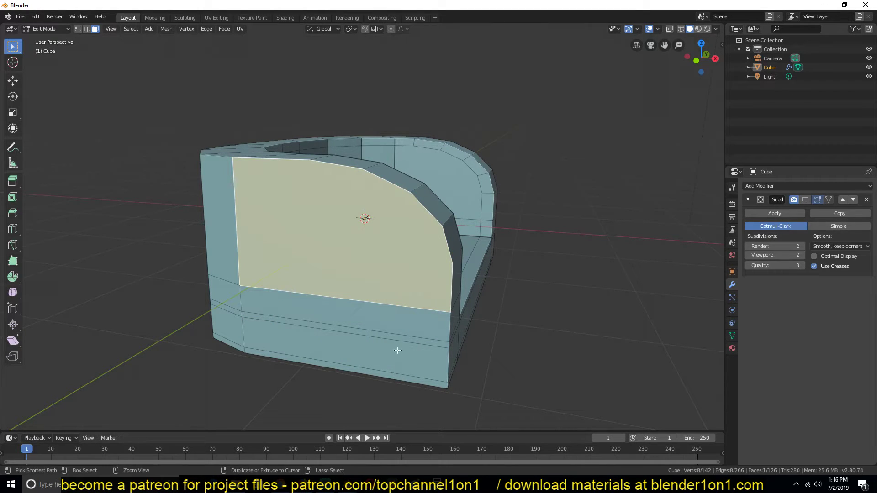
# - Extend the face path along the bottom strip and up and down the front
pyautogui.keyDown('ctrl'); pyautogui.click(400, 377); pyautogui.keyUp('ctrl')
pyautogui.moveTo(400, 377); pyautogui.dragTo(312, 300, button='middle')
pyautogui.keyDown('ctrl'); pyautogui.click(464, 368); pyautogui.keyUp('ctrl')
pyautogui.keyDown('ctrl'); pyautogui.click(274, 258); pyautogui.keyUp('ctrl')
pyautogui.keyDown('ctrl'); pyautogui.click(289, 163); pyautogui.keyUp('ctrl')
pyautogui.moveTo(290, 163); pyautogui.dragTo(505, 229, button='middle')
pyautogui.keyDown('ctrl'); pyautogui.click(506, 234); pyautogui.keyUp('ctrl')
pyautogui.keyDown('ctrl'); pyautogui.click(506, 356); pyautogui.keyUp('ctrl')
# - Add more bottom-strip, band and right side faces to the selection
pyautogui.moveTo(505, 357); pyautogui.dragTo(438, 320, button='middle')
pyautogui.keyDown('ctrl'); pyautogui.click(340, 255); pyautogui.keyUp('ctrl')
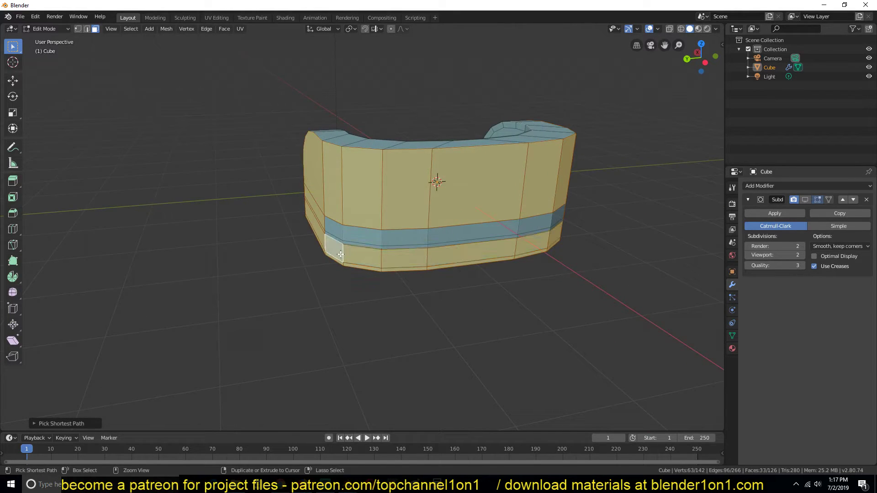
pyautogui.keyDown('ctrl'); pyautogui.click(335, 230); pyautogui.keyUp('ctrl')
pyautogui.keyDown('ctrl'); pyautogui.click(559, 216); pyautogui.keyUp('ctrl')
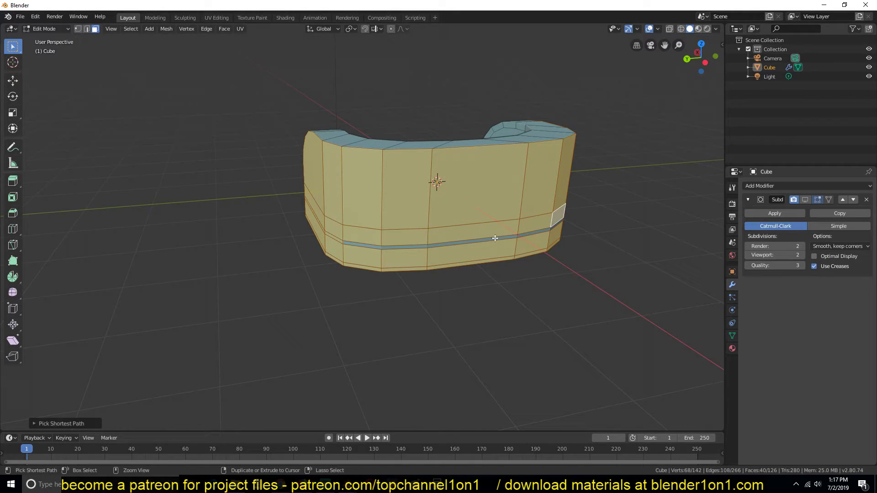
pyautogui.keyDown('ctrl'); pyautogui.click(357, 244); pyautogui.keyUp('ctrl')
pyautogui.moveTo(357, 245); pyautogui.dragTo(340, 237, button='middle')
pyautogui.keyDown('ctrl'); pyautogui.click(296, 276); pyautogui.keyUp('ctrl')
pyautogui.moveTo(417, 221); pyautogui.dragTo(388, 232, button='middle')
# - Check the smoothed shape, then add the right side, corner, front and bottom faces
pyautogui.press('Tab')
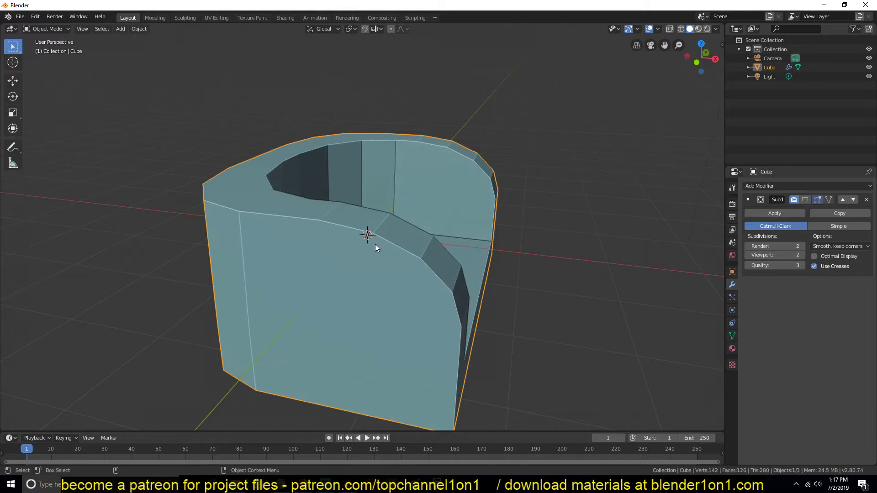
pyautogui.click(804, 201)
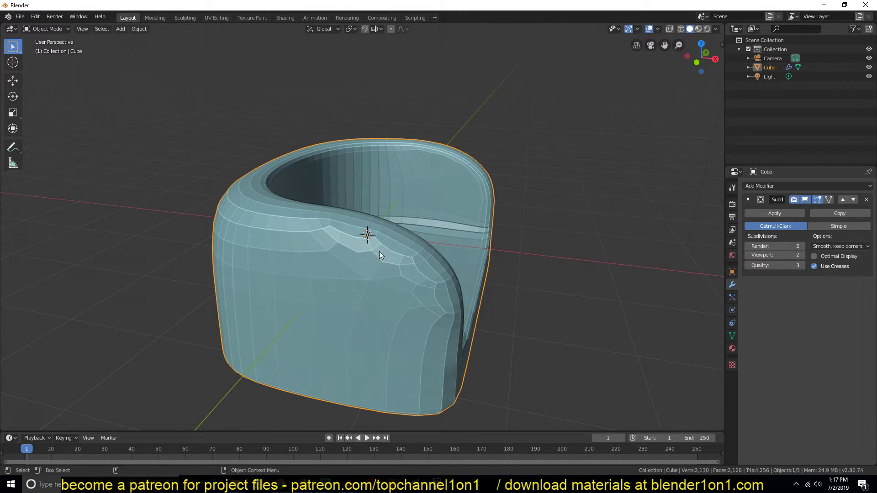
pyautogui.press('Tab')
pyautogui.click(803, 200)
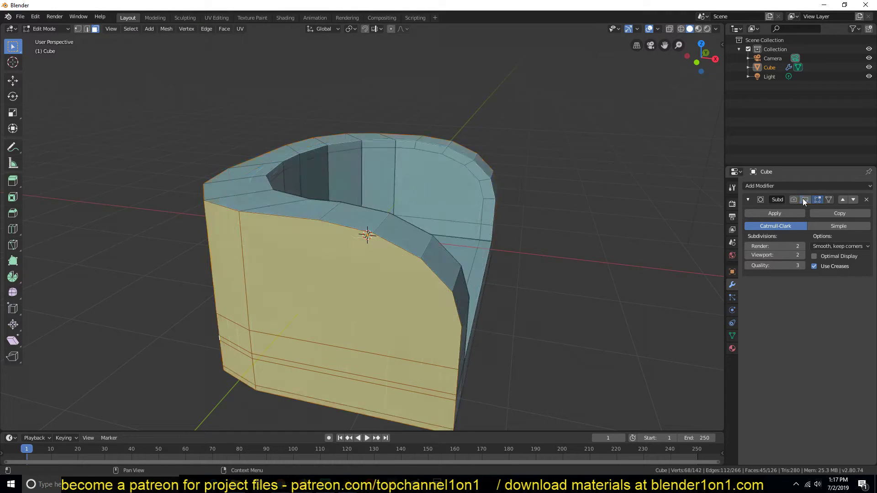
pyautogui.moveTo(468, 310); pyautogui.dragTo(417, 184, button='middle')
pyautogui.keyDown('shift'); pyautogui.click(409, 231); pyautogui.keyUp('shift')
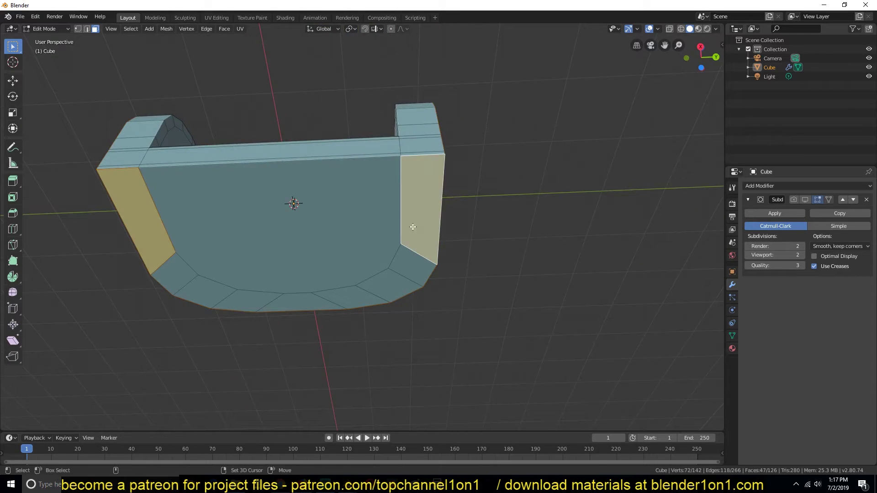
pyautogui.keyDown('ctrl'); pyautogui.click(411, 262); pyautogui.keyUp('ctrl')
pyautogui.keyDown('ctrl'); pyautogui.click(181, 284); pyautogui.keyUp('ctrl')
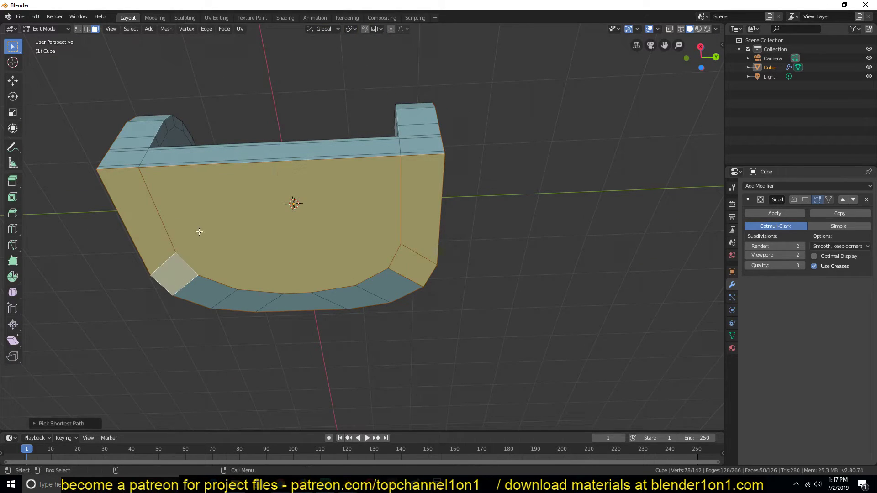
pyautogui.keyDown('ctrl'); pyautogui.click(208, 289); pyautogui.keyUp('ctrl')
pyautogui.keyDown('ctrl'); pyautogui.click(377, 287); pyautogui.keyUp('ctrl')
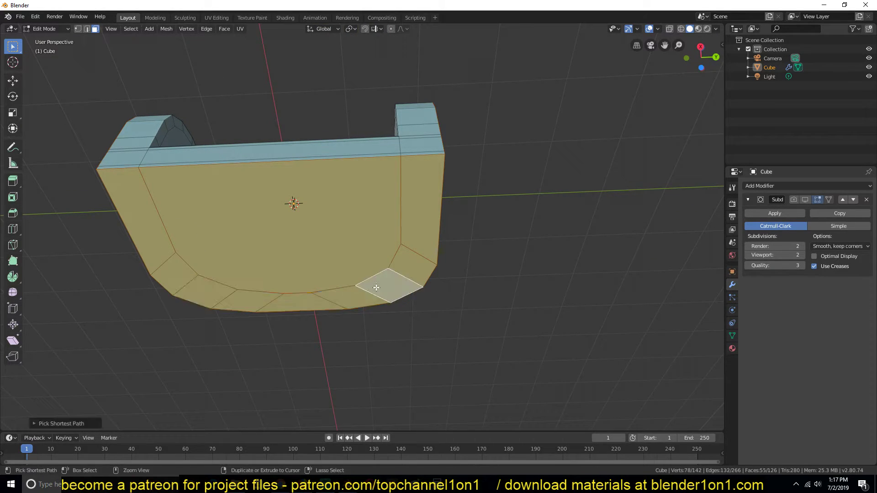
pyautogui.moveTo(334, 224); pyautogui.dragTo(434, 183, button='middle')
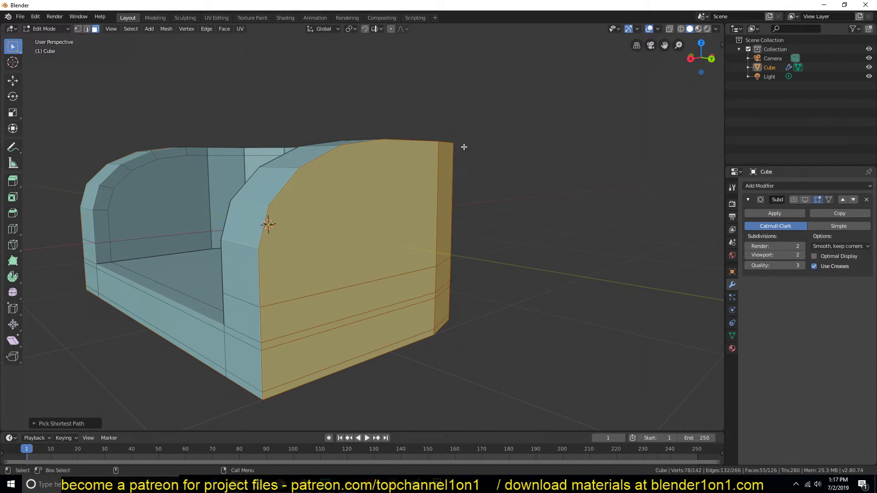
# - Inset the selected outer faces and check the underside
pyautogui.press('i')
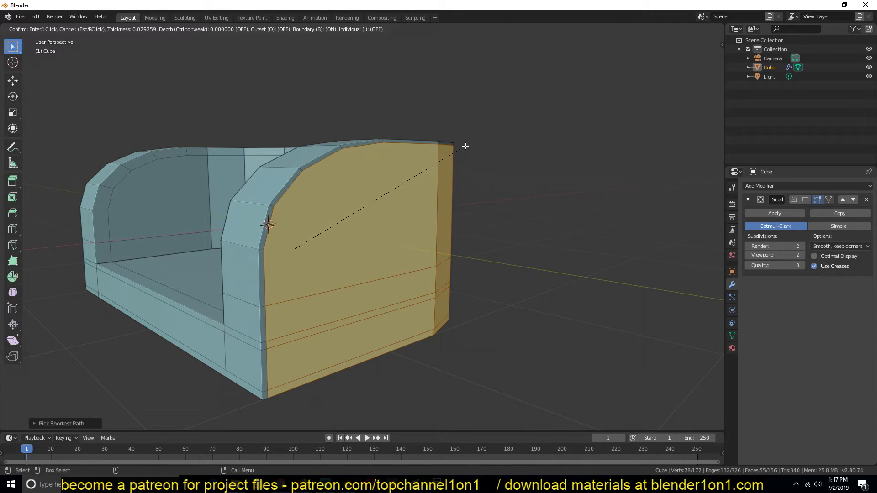
pyautogui.click(464, 146)
pyautogui.moveTo(451, 168); pyautogui.dragTo(436, 191, button='middle')
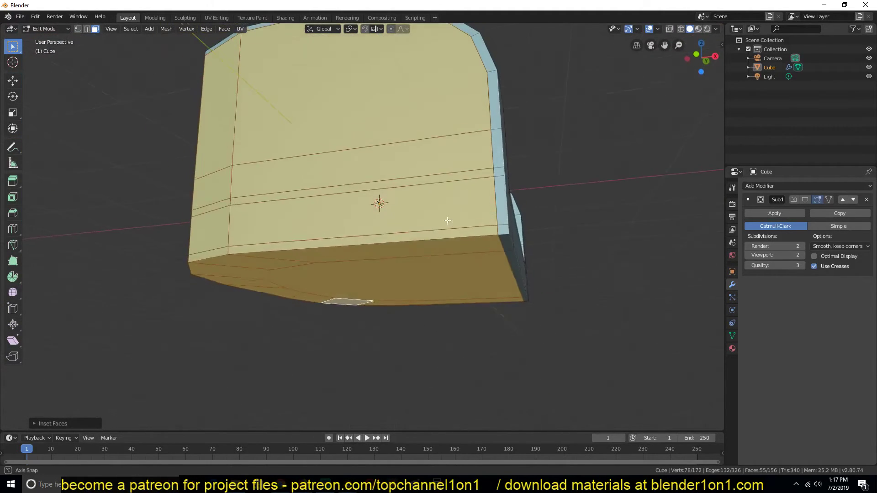
pyautogui.moveTo(448, 220); pyautogui.dragTo(393, 231, button='middle')
pyautogui.press('Tab')
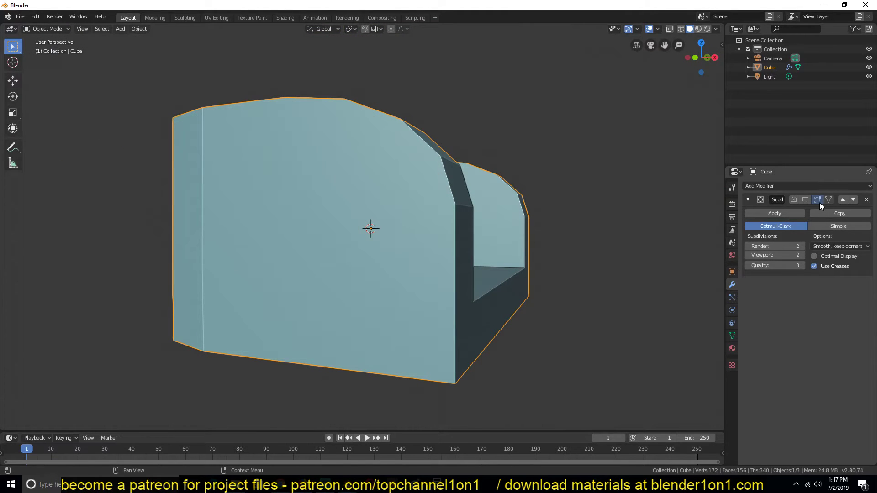
# - Enable the Subdivision modifier's viewport and render display, then hide it for editing
pyautogui.click(805, 200)
pyautogui.click(792, 201)
pyautogui.moveTo(428, 255); pyautogui.dragTo(446, 276, button='middle')
pyautogui.click(805, 199)
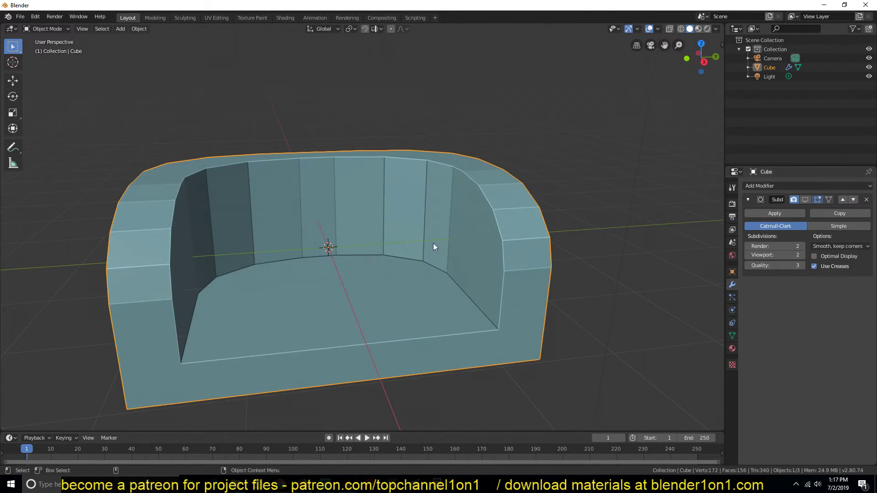
# - Inset the seat's front and top faces by about 0.056 and show the smoothed sofa
pyautogui.press('Tab')
pyautogui.moveTo(422, 247); pyautogui.dragTo(342, 278, button='middle')
pyautogui.click(182, 272)
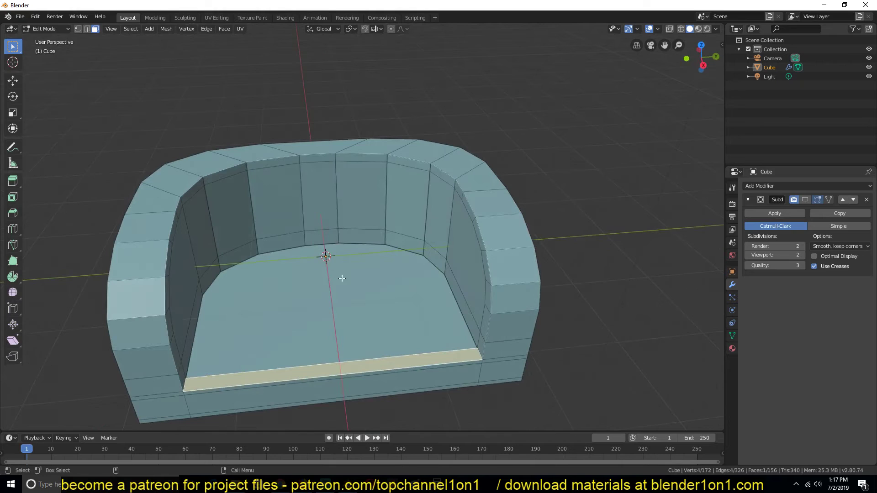
pyautogui.keyDown('ctrl'); pyautogui.click(414, 270); pyautogui.keyUp('ctrl')
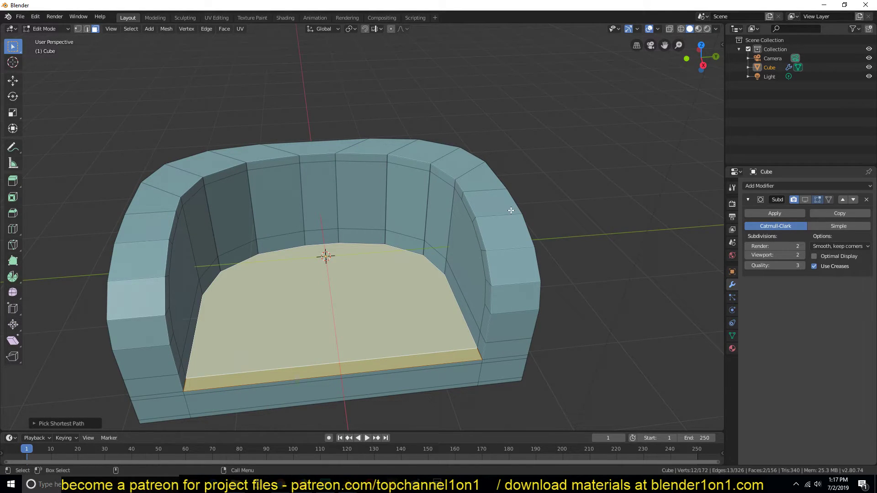
pyautogui.press('i')
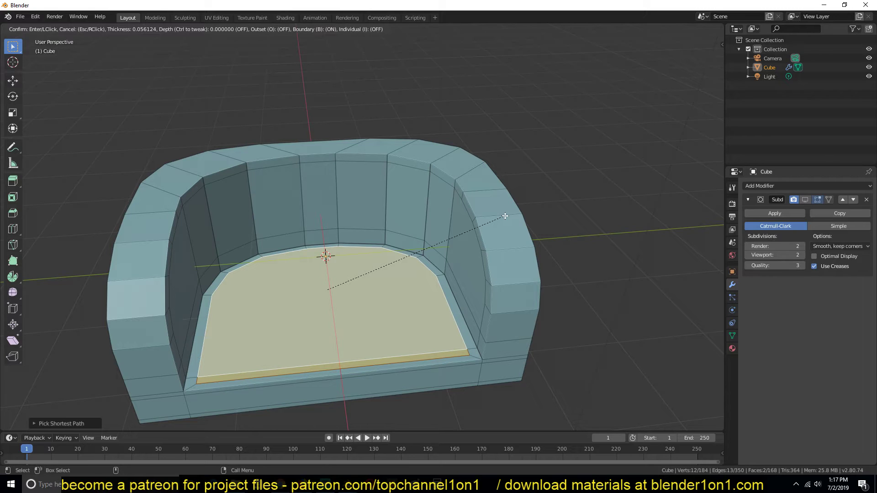
pyautogui.click(504, 216)
pyautogui.press('Tab')
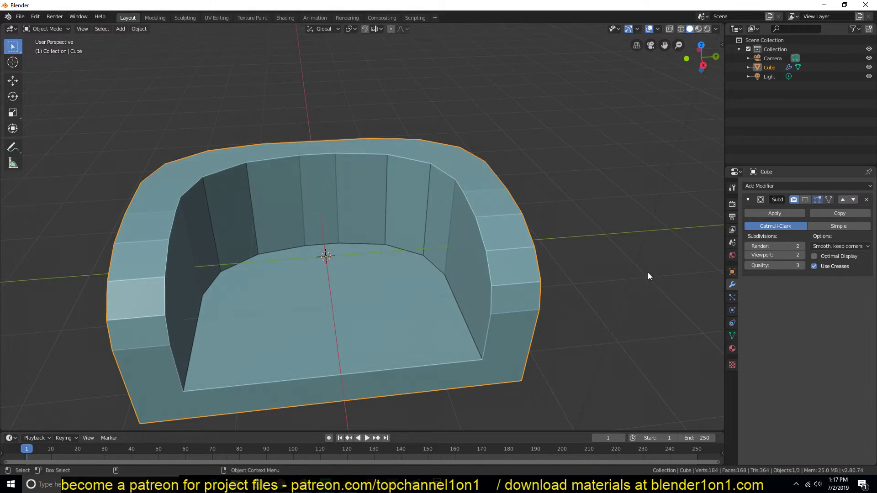
pyautogui.click(805, 200)
# - Cut a new edge loop across the front base near the right armrest
pyautogui.moveTo(415, 245)
pyautogui.mouseDown(button='middle')
pyautogui.moveTo(404, 224)
pyautogui.moveTo(416, 244)
pyautogui.mouseUp(button='middle')
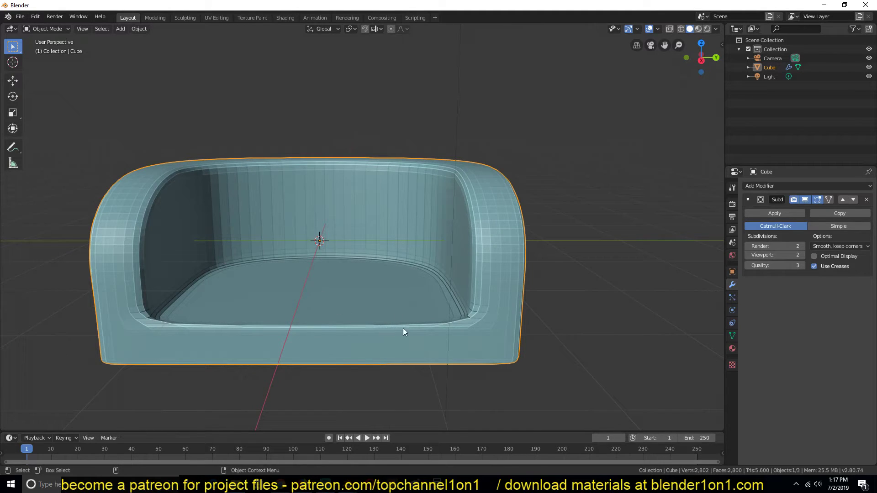
pyautogui.press('Tab')
pyautogui.scroll(5, 405, 315)
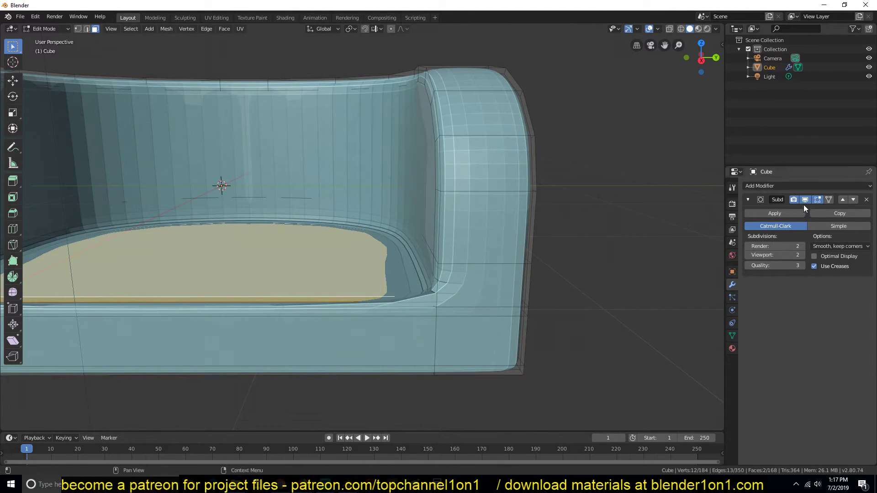
pyautogui.click(805, 199)
pyautogui.moveTo(410, 333); pyautogui.dragTo(456, 313, button='middle')
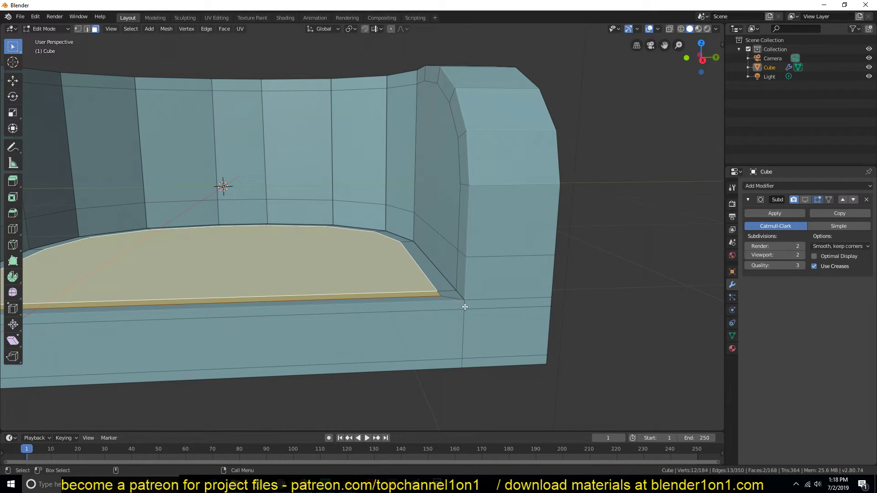
pyautogui.keyDown('shift'); pyautogui.moveTo(466, 318); pyautogui.dragTo(455, 303, button='middle'); pyautogui.keyUp('shift')
pyautogui.hotkey('alt', 'a')
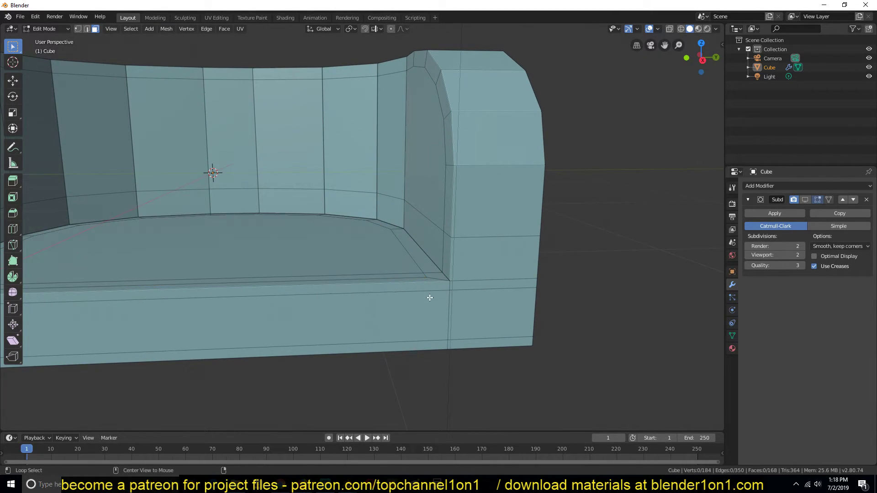
pyautogui.hotkey('ctrl', 'r')
pyautogui.scroll(-5, 430, 284)
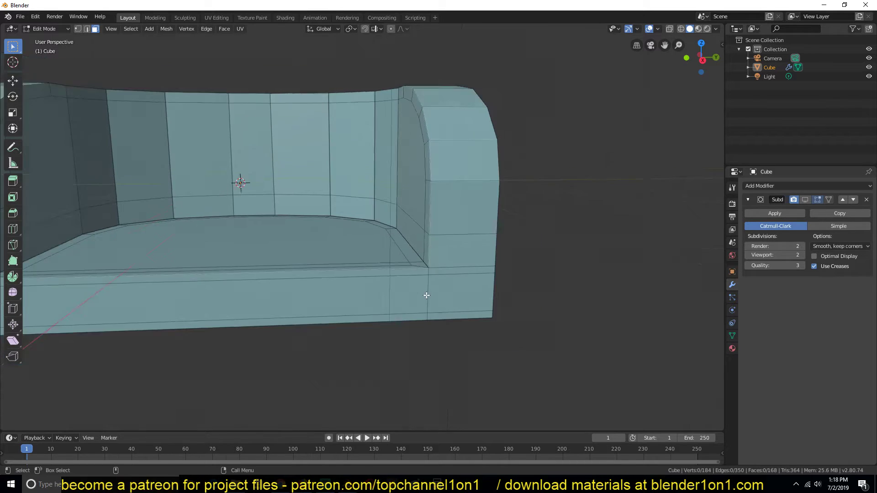
pyautogui.click(265, 272)
pyautogui.click(257, 272)
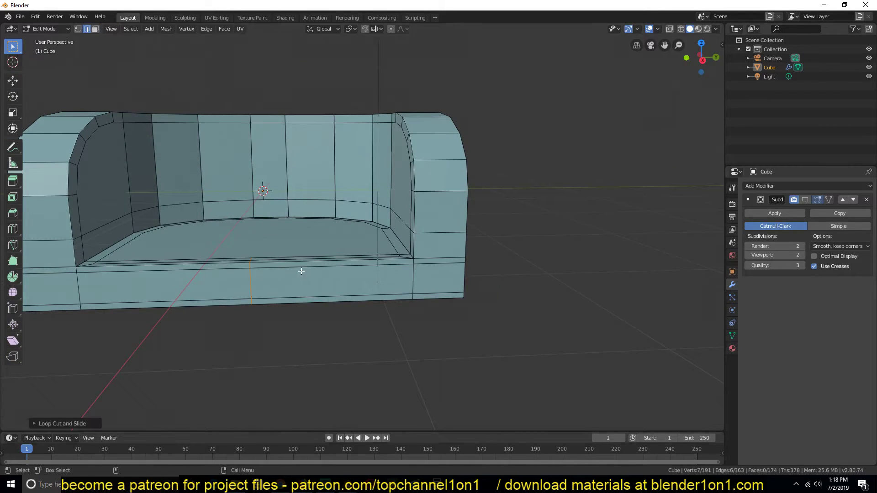
# - Bevel the new loop into a band about 0.694 wide, then select all in vertex mode
pyautogui.hotkey('ctrl', 'b')
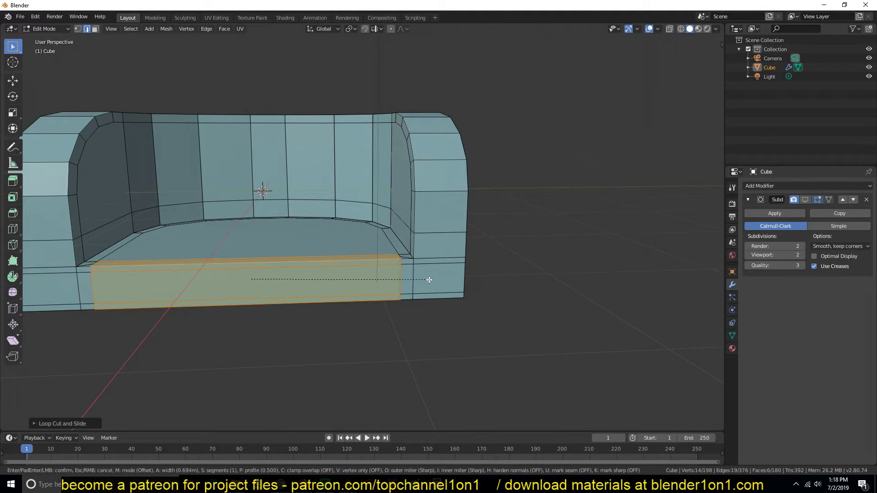
pyautogui.click(430, 280)
pyautogui.scroll(6, 425, 285)
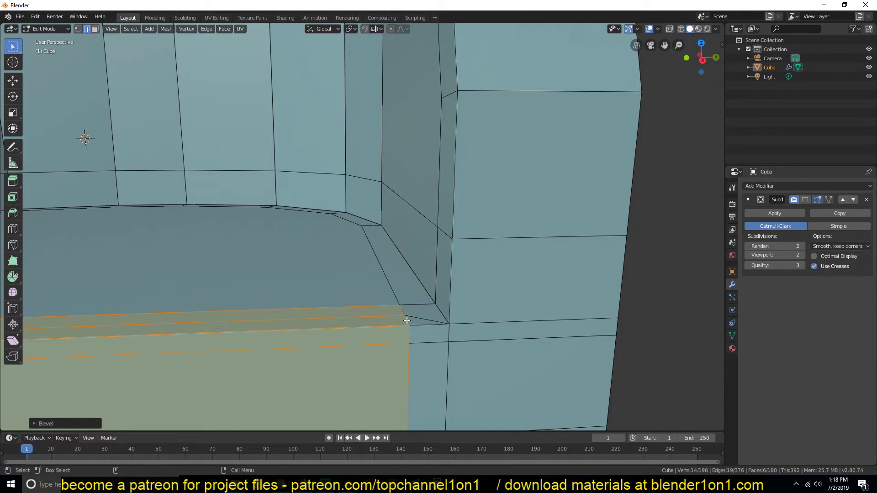
pyautogui.press('a')
pyautogui.press('1')
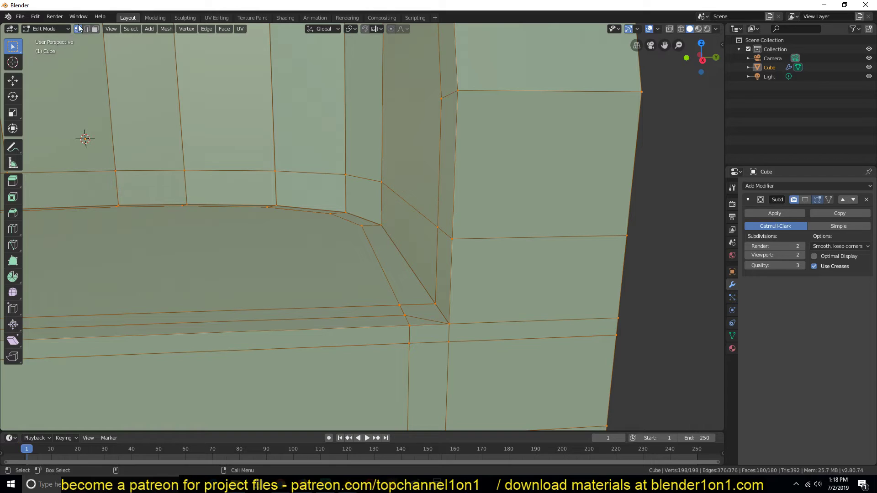
# - Try a first vertex merge on the sofa, then zoom in on a front-corner vertex
pyautogui.rightClick(309, 259)
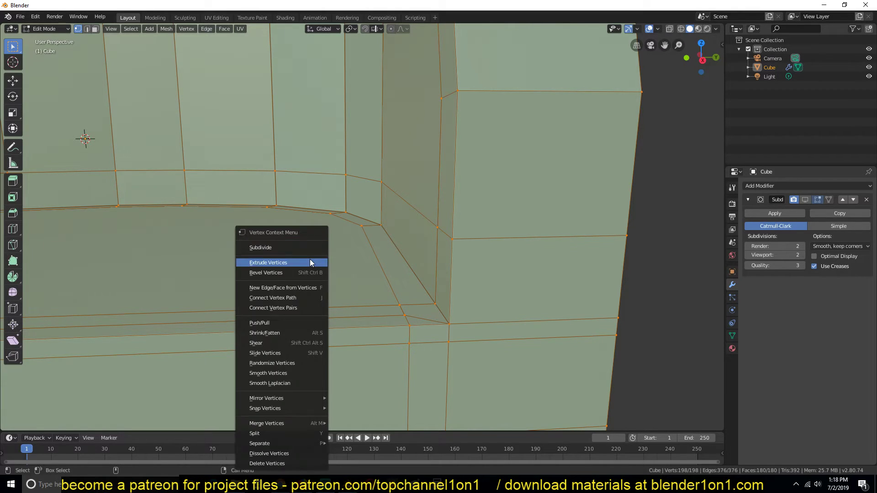
pyautogui.moveTo(314, 423)
pyautogui.click(365, 423)
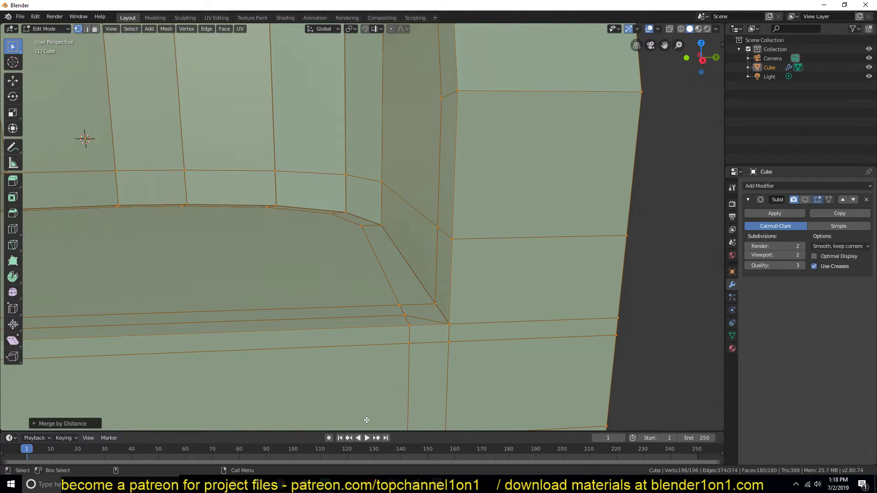
pyautogui.click(406, 316)
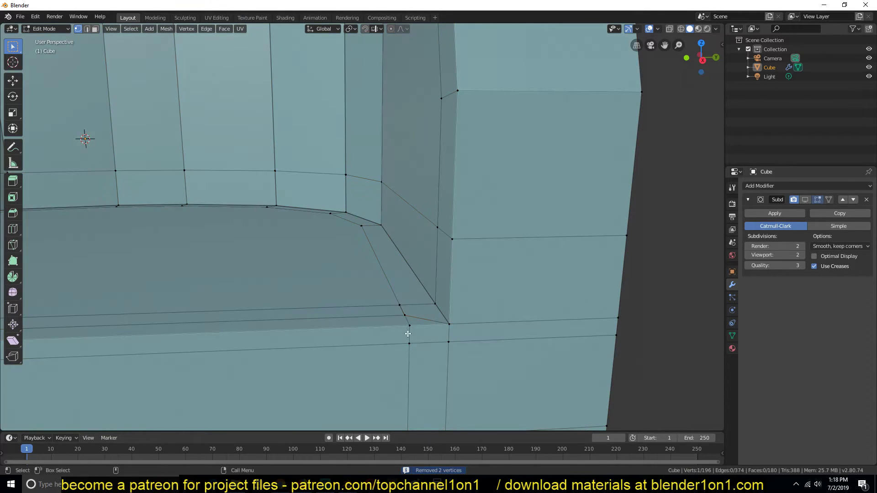
pyautogui.scroll(3, 407, 320)
pyautogui.moveTo(407, 319)
pyautogui.mouseDown(button='middle')
pyautogui.moveTo(397, 270)
pyautogui.moveTo(397, 331)
pyautogui.mouseUp(button='middle')
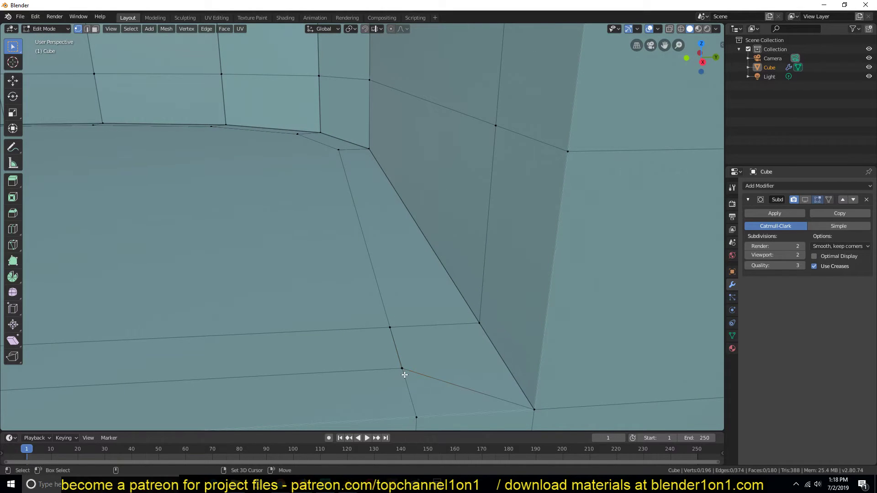
# - Merge the whole mesh by distance at 0.0101m, removing 2 duplicate vertices, and exit to Object Mode
pyautogui.press('a')
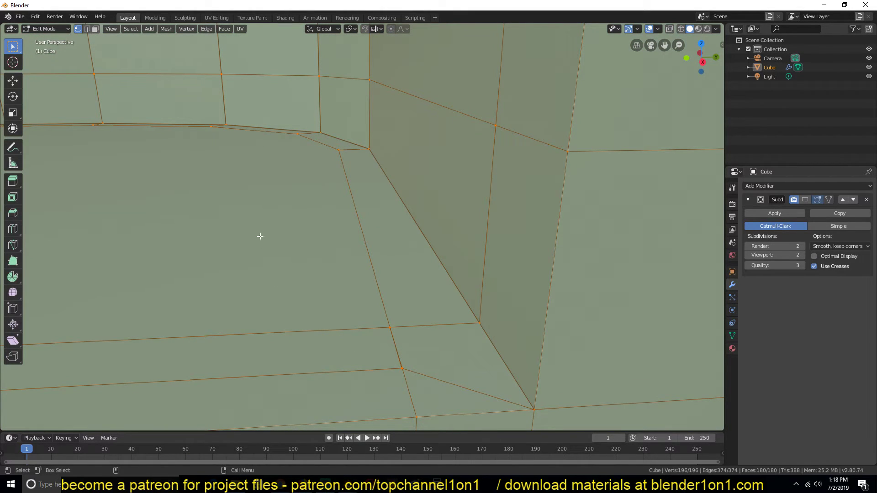
pyautogui.rightClick(204, 164)
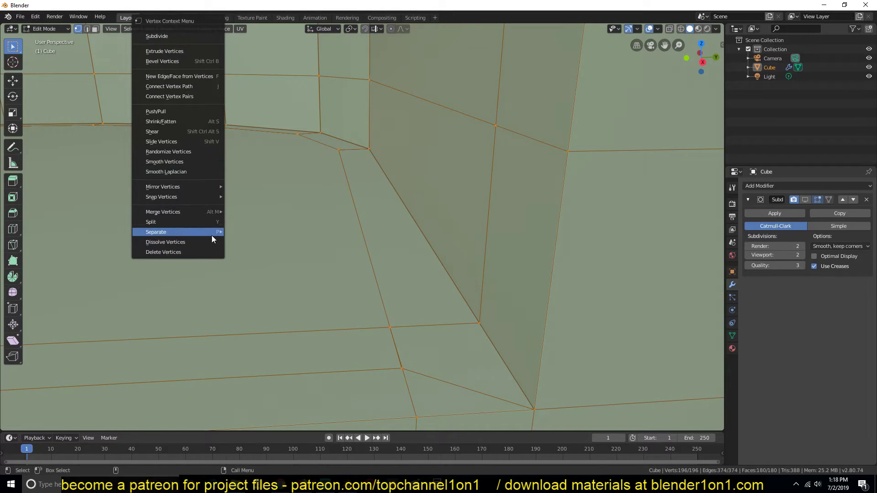
pyautogui.moveTo(212, 233)
pyautogui.moveTo(204, 211)
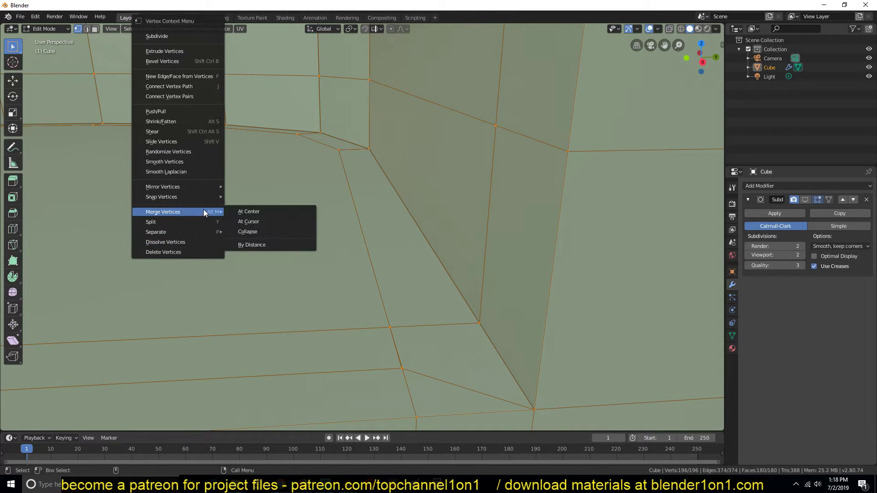
pyautogui.click(270, 245)
pyautogui.click(64, 424)
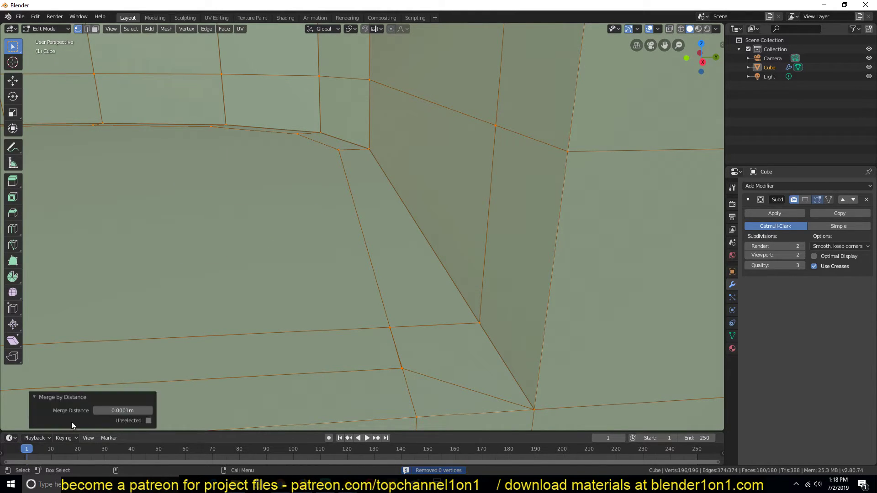
pyautogui.click(149, 413)
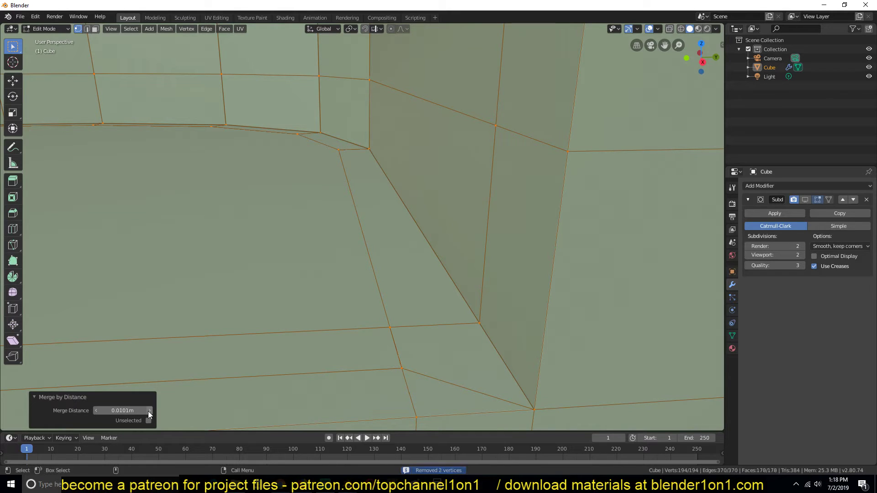
pyautogui.scroll(-6, 404, 361)
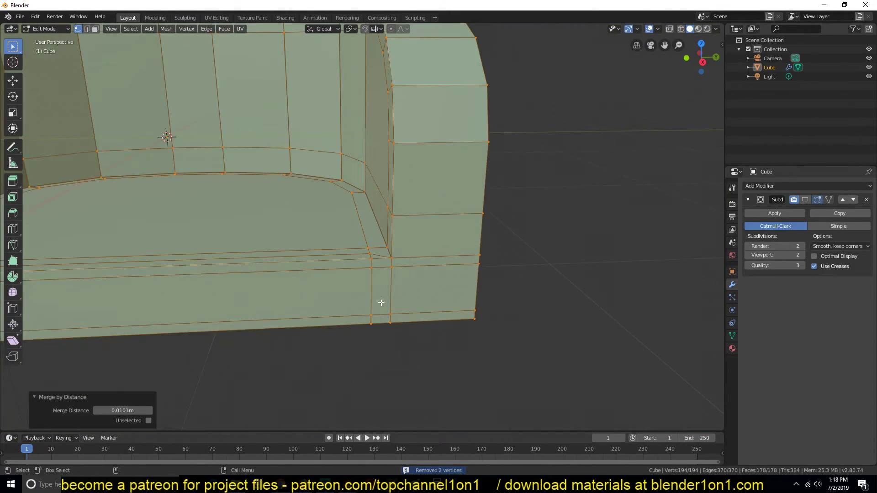
pyautogui.press('Tab')
# - Show the Subdivision modifier in the viewport and apply Shade Smooth to the sofa
pyautogui.click(804, 200)
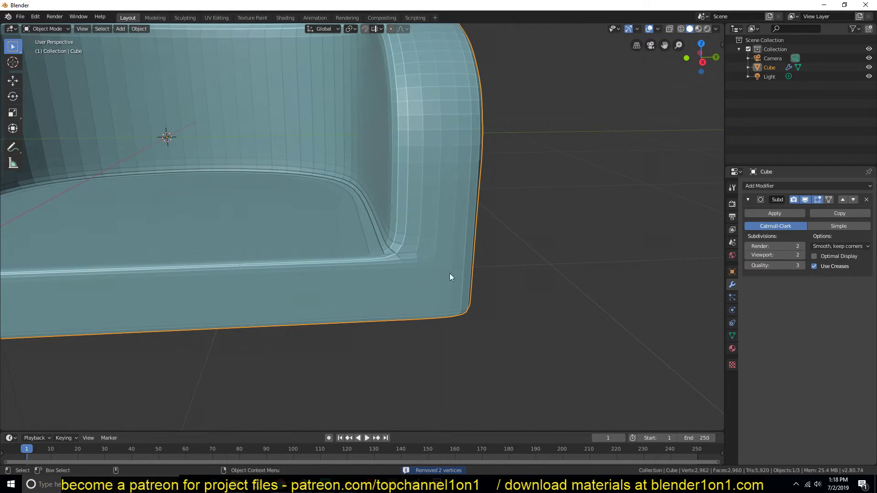
pyautogui.scroll(-7, 419, 276)
pyautogui.rightClick(346, 245)
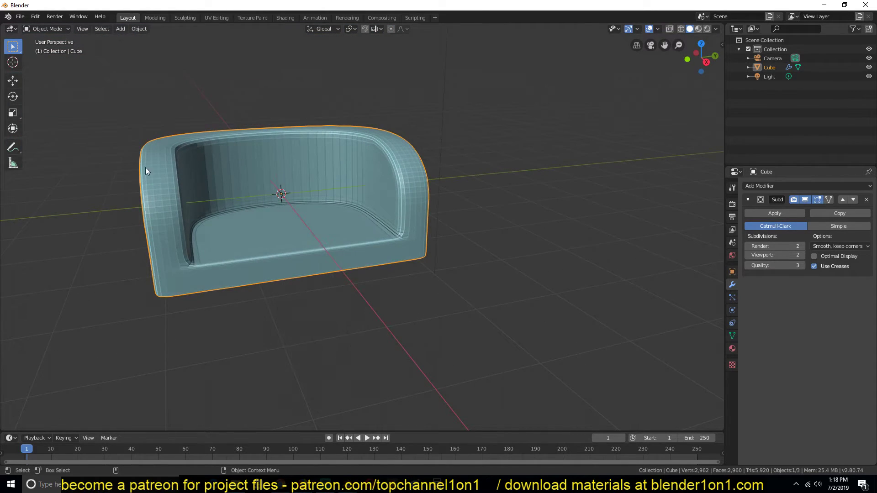
pyautogui.rightClick(366, 172)
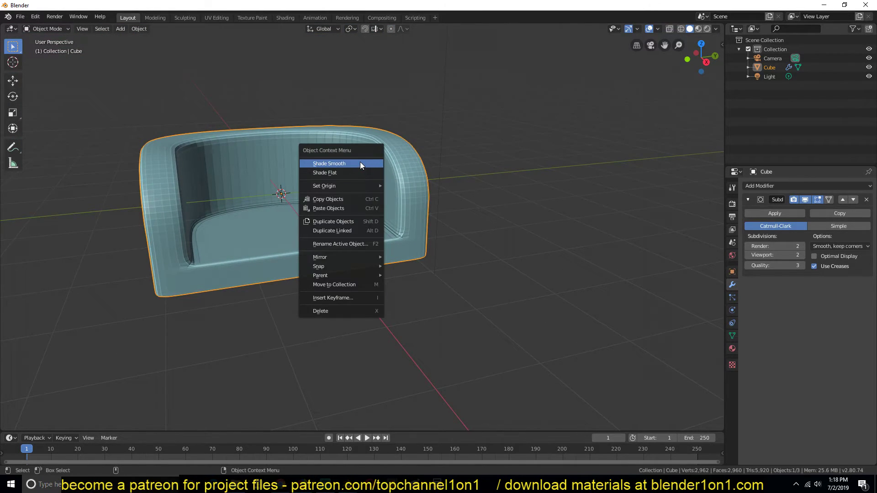
pyautogui.click(360, 162)
pyautogui.moveTo(216, 191); pyautogui.dragTo(348, 243, button='middle')
# - Turn off the Subdivision modifier's edit-mode display and return to Object Mode
pyautogui.press('Tab')
pyautogui.scroll(4, 349, 243)
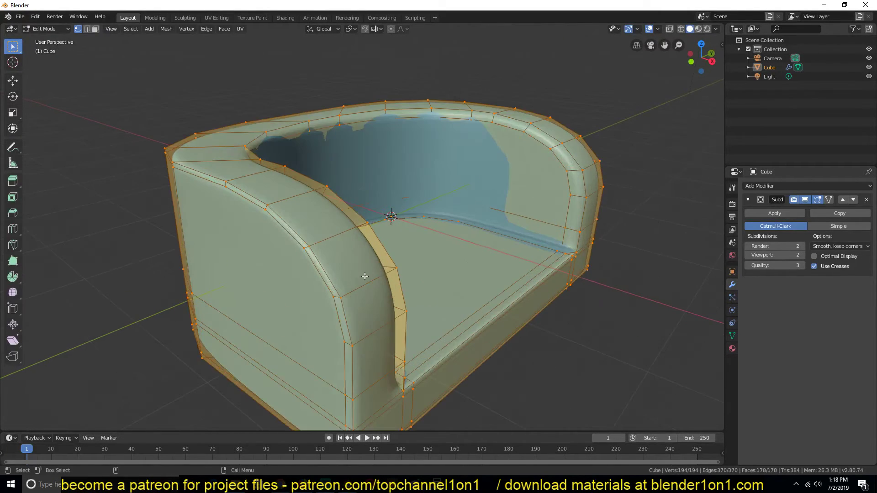
pyautogui.click(805, 200)
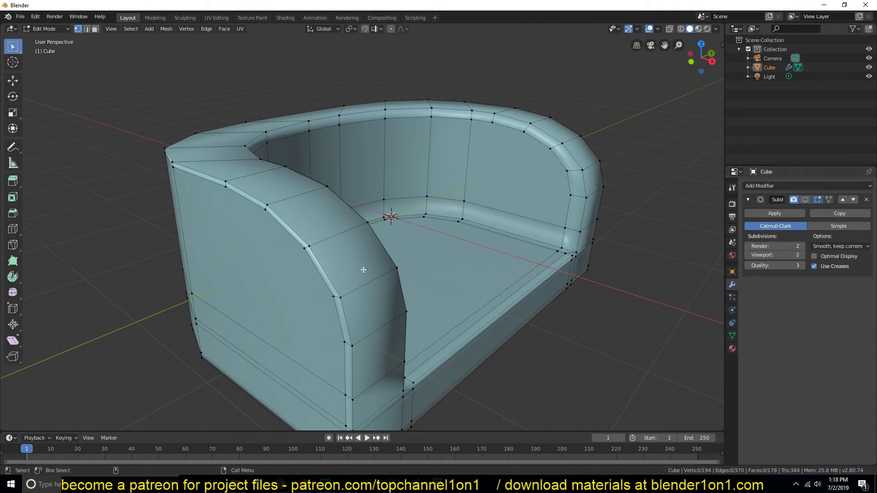
pyautogui.press('Tab')
# - Switch to the mid century chair2.blend reference window and view the chair's back
pyautogui.moveTo(348, 479)
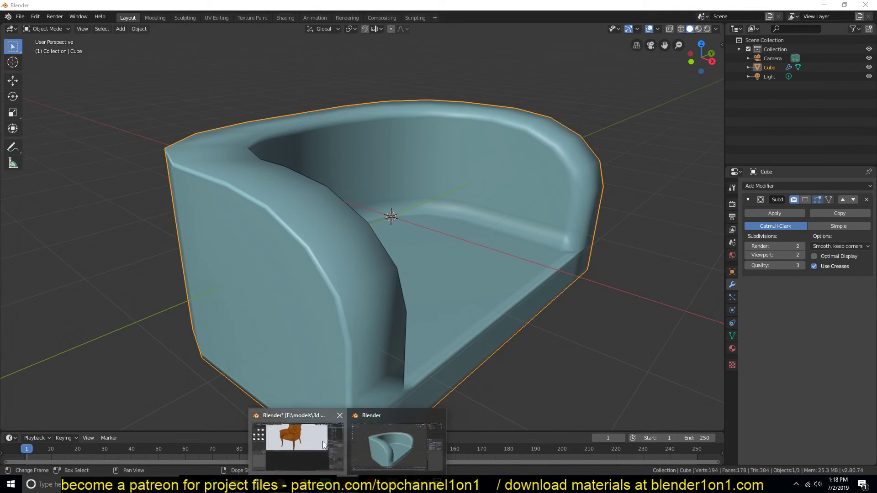
pyautogui.click(322, 441)
pyautogui.moveTo(401, 253); pyautogui.dragTo(402, 292, button='middle')
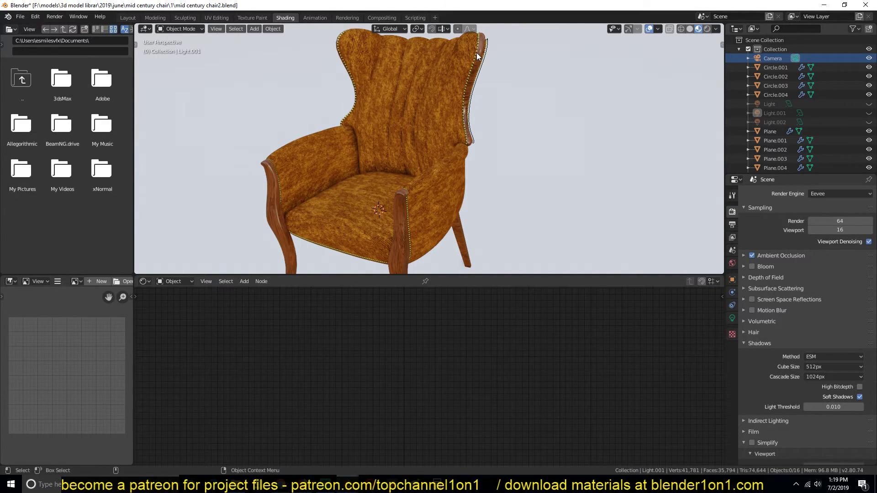
# - Return to the sofa file and loop-cut a new edge loop along the armrest
pyautogui.click(824, 5)
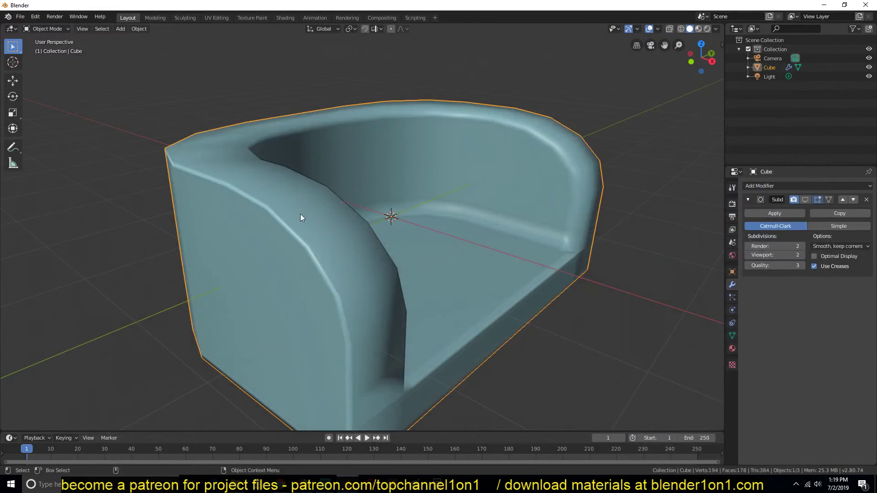
pyautogui.moveTo(315, 233); pyautogui.dragTo(333, 221, button='middle')
pyautogui.press('2')
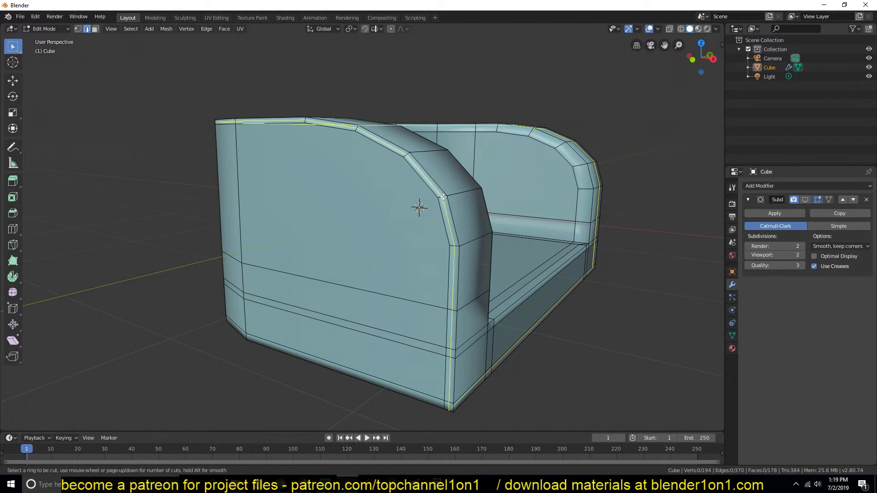
pyautogui.hotkey('ctrl', 'r')
pyautogui.click(442, 198)
pyautogui.click(440, 198)
# - Slide the armrest loop along the surface to a factor of 0.329
pyautogui.moveTo(440, 197); pyautogui.dragTo(437, 238, button='middle')
pyautogui.scroll(2, 437, 240)
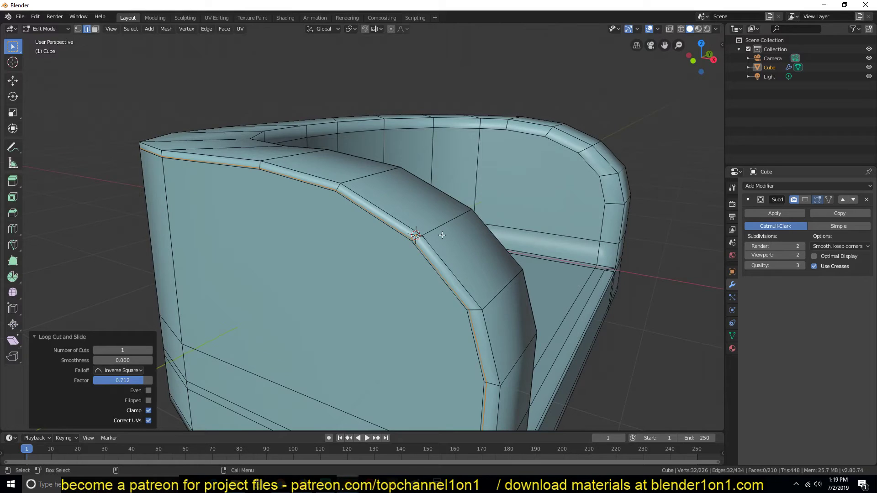
pyautogui.press('g')
pyautogui.press('g')
pyautogui.click(445, 232)
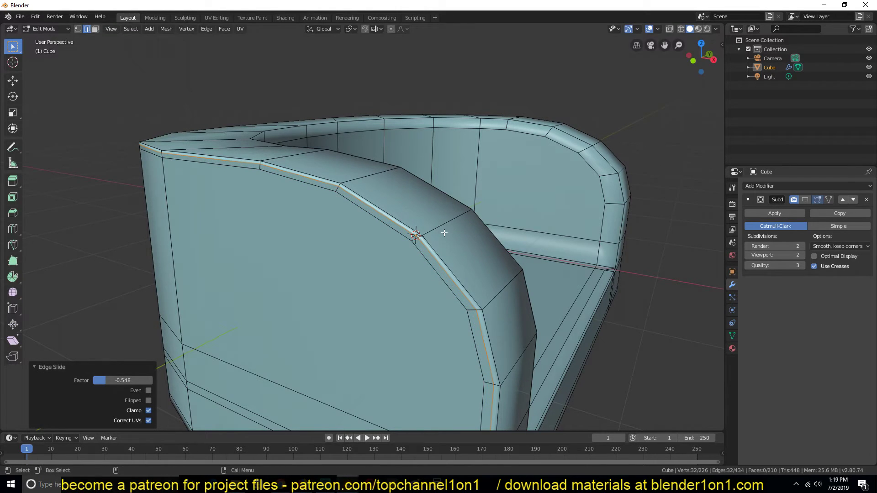
pyautogui.press('g')
pyautogui.press('g')
pyautogui.click(431, 240)
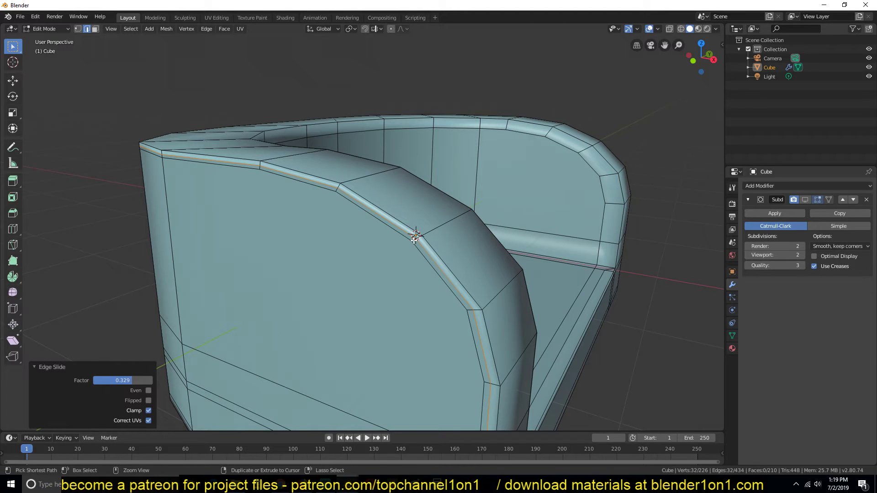
# - Cut a second centred armrest loop, shrink it inward into a seam groove, and exit Edit Mode
pyautogui.hotkey('ctrl', 'r')
pyautogui.click(414, 238)
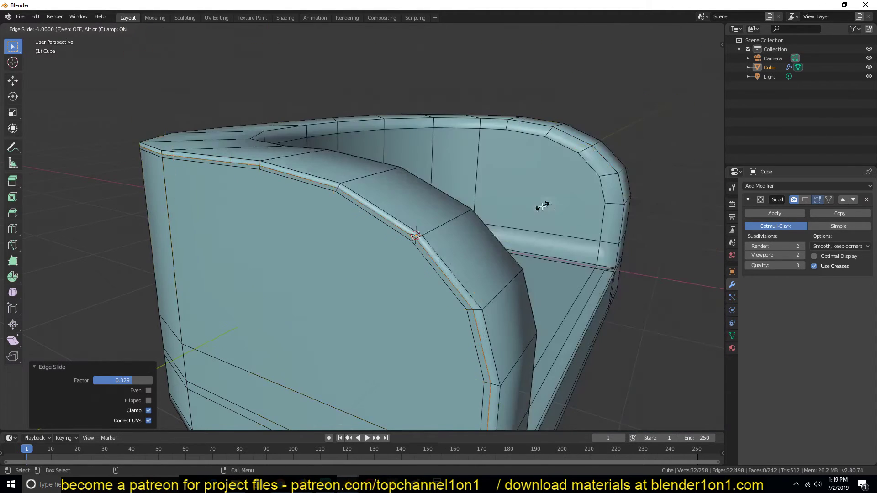
pyautogui.rightClick(543, 192)
pyautogui.hotkey('alt', 's')
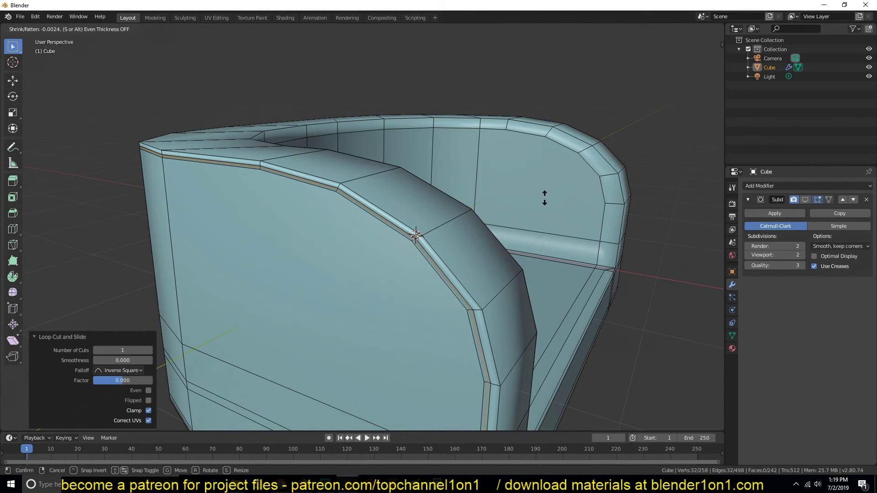
pyautogui.click(547, 194)
pyautogui.press('Tab')
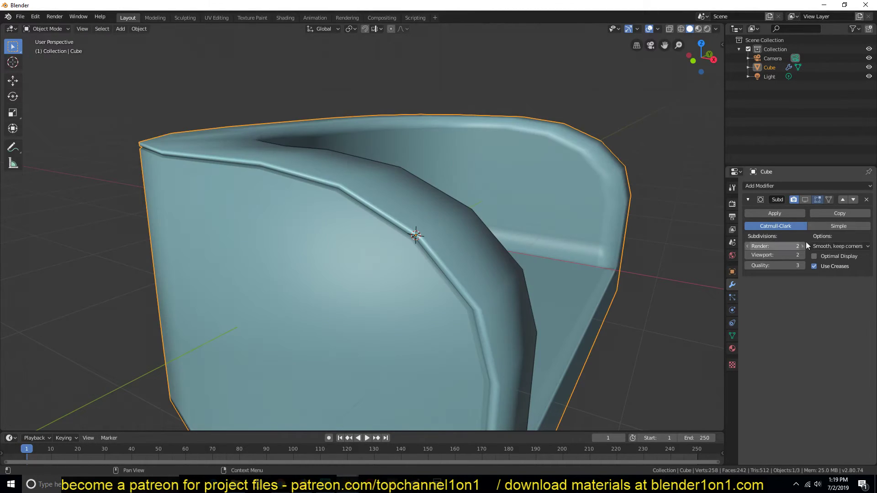
pyautogui.click(806, 199)
pyautogui.scroll(-5, 507, 245)
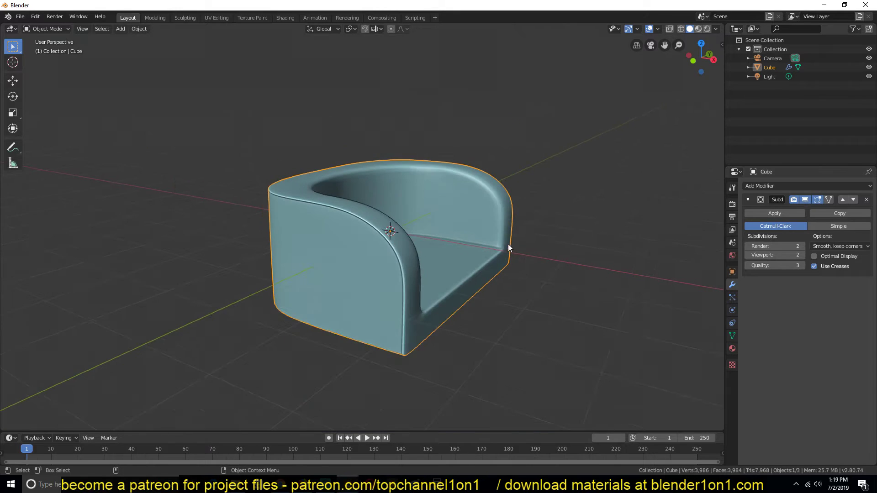
pyautogui.moveTo(507, 244); pyautogui.dragTo(471, 286, button='middle')
pyautogui.hotkey('alt', 'a')
pyautogui.scroll(5, 497, 235)
pyautogui.scroll(-4, 495, 231)
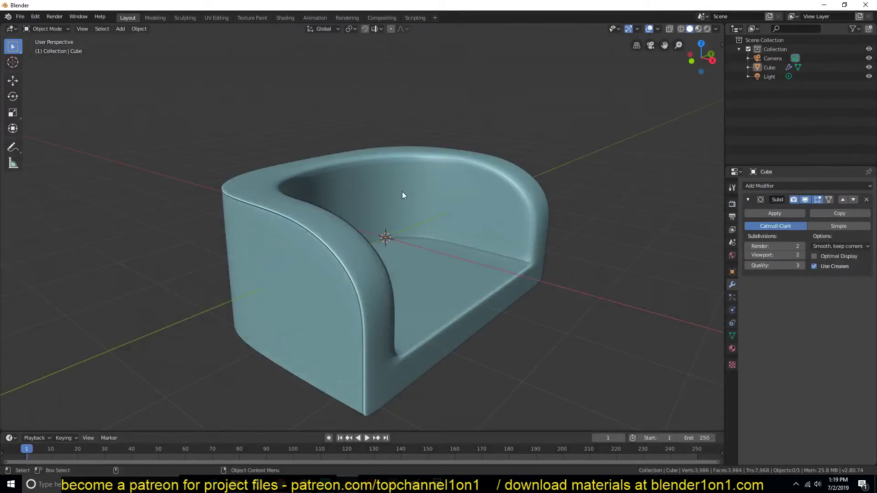
# - In Edit Mode with smoothing hidden, select eight vertical edge loops across the inner arms and backrest
pyautogui.moveTo(402, 191)
pyautogui.mouseDown(button='middle')
pyautogui.moveTo(361, 222)
pyautogui.moveTo(344, 217)
pyautogui.moveTo(478, 251)
pyautogui.mouseUp(button='middle')
pyautogui.press('Tab')
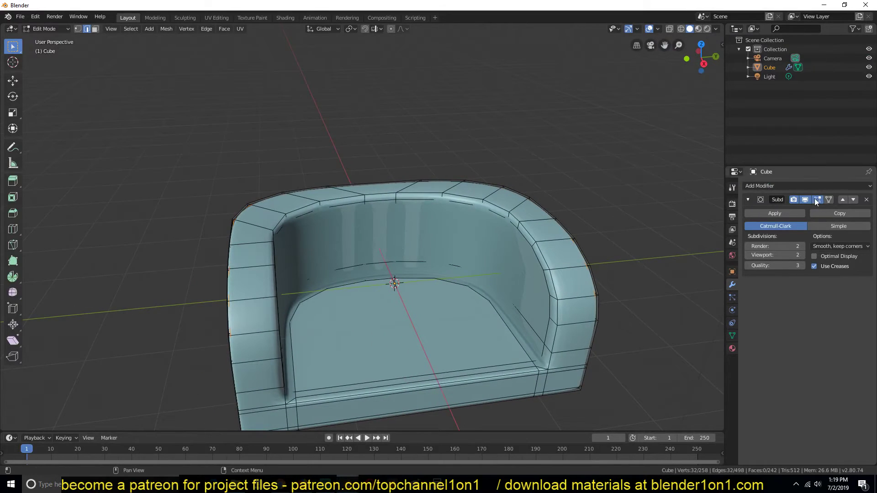
pyautogui.click(805, 200)
pyautogui.moveTo(654, 224); pyautogui.dragTo(274, 249, button='middle')
pyautogui.keyDown('alt'); pyautogui.click(244, 245); pyautogui.keyUp('alt')
pyautogui.keyDown('alt'); pyautogui.keyDown('shift'); pyautogui.click(292, 241); pyautogui.keyUp('shift'); pyautogui.keyUp('alt')
pyautogui.keyDown('alt'); pyautogui.keyDown('shift'); pyautogui.click(314, 232); pyautogui.keyUp('shift'); pyautogui.keyUp('alt')
pyautogui.keyDown('alt'); pyautogui.keyDown('shift'); pyautogui.click(358, 226); pyautogui.keyUp('shift'); pyautogui.keyUp('alt')
pyautogui.keyDown('alt'); pyautogui.keyDown('shift'); pyautogui.click(388, 228); pyautogui.keyUp('shift'); pyautogui.keyUp('alt')
pyautogui.keyDown('alt'); pyautogui.keyDown('shift'); pyautogui.click(433, 233); pyautogui.keyUp('shift'); pyautogui.keyUp('alt')
pyautogui.keyDown('alt'); pyautogui.keyDown('shift'); pyautogui.click(470, 257); pyautogui.keyUp('shift'); pyautogui.keyUp('alt')
pyautogui.keyDown('alt'); pyautogui.keyDown('shift'); pyautogui.click(485, 272); pyautogui.keyUp('shift'); pyautogui.keyUp('alt')
pyautogui.moveTo(485, 272); pyautogui.dragTo(503, 271, button='middle')
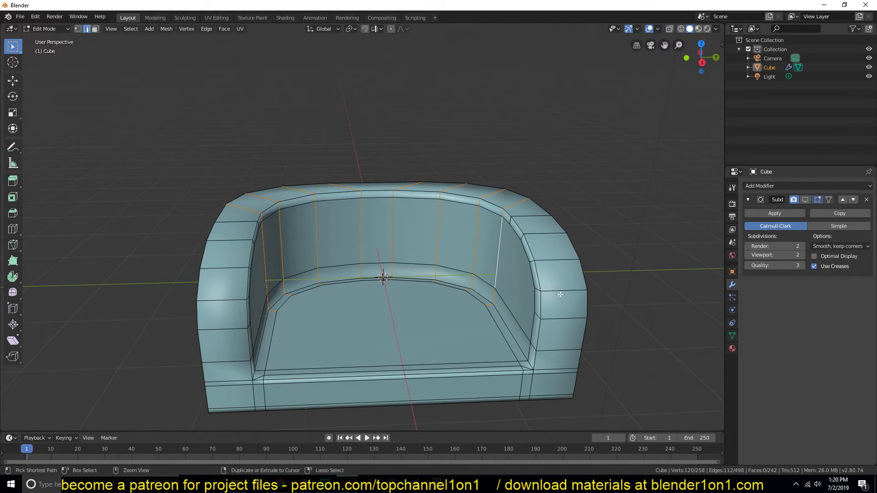
# - Bevel the selected loops with 2 segments, then undo and re-bevel them wider
pyautogui.hotkey('ctrl', 'b')
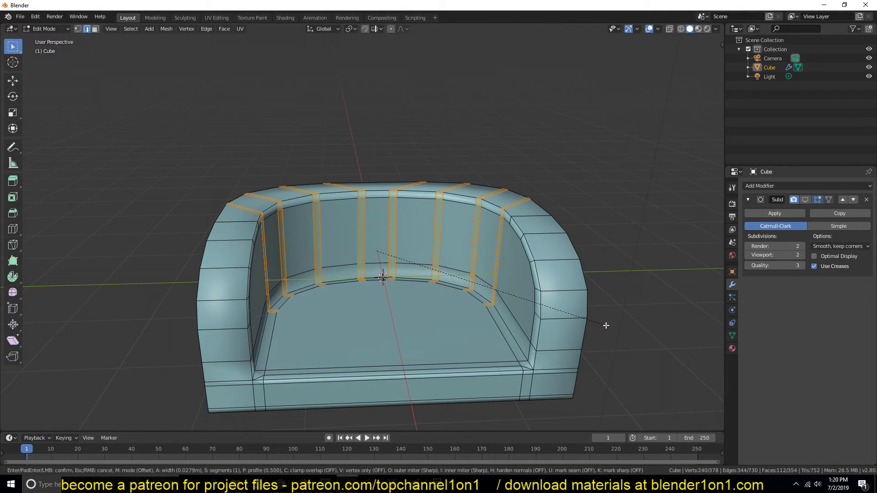
pyautogui.scroll(1, 605, 322)
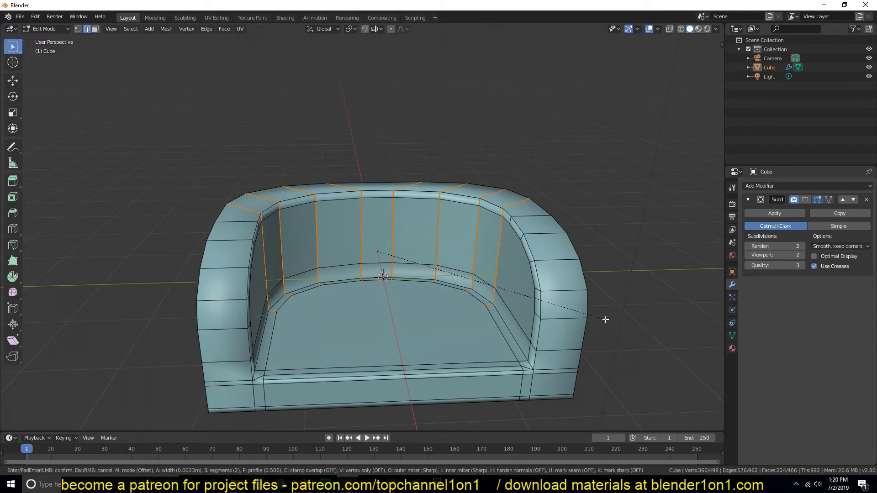
pyautogui.click(605, 320)
pyautogui.scroll(4, 605, 316)
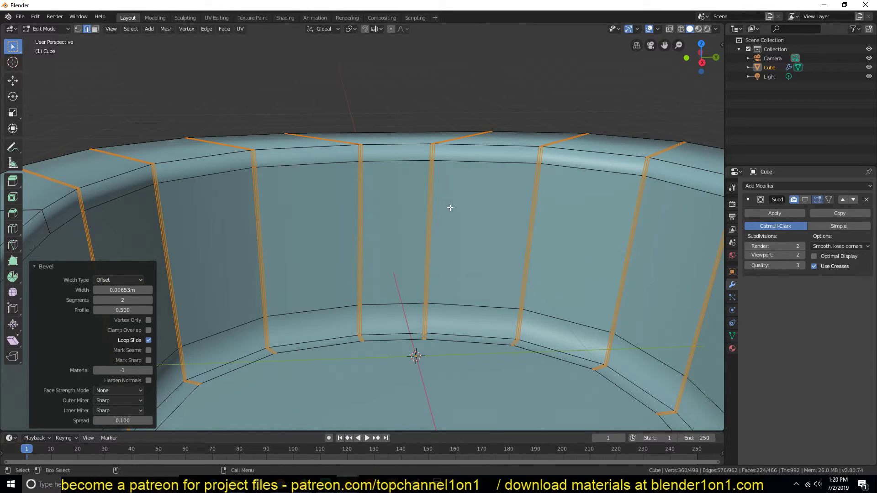
pyautogui.hotkey('alt', 'a')
pyautogui.keyDown('alt'); pyautogui.click(430, 176); pyautogui.keyUp('alt')
pyautogui.keyDown('alt'); pyautogui.click(362, 178); pyautogui.keyUp('alt')
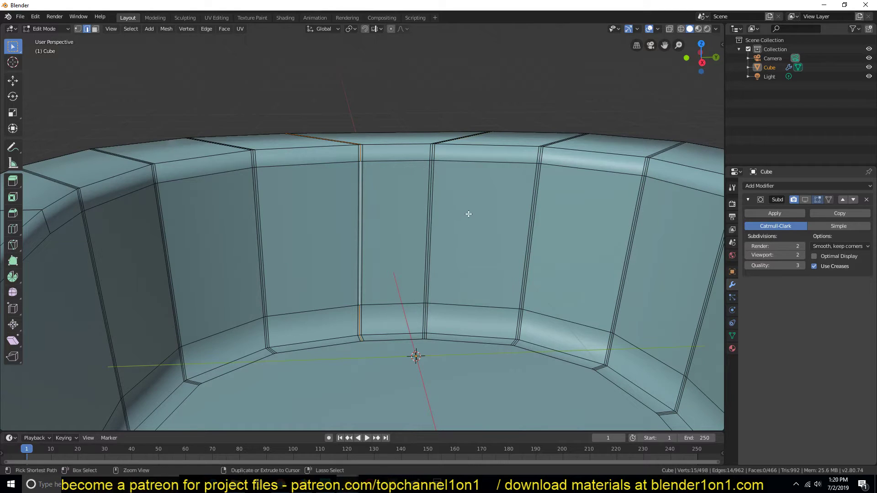
pyautogui.hotkey('alt', 'a')
pyautogui.hotkey('ctrl', 'z')
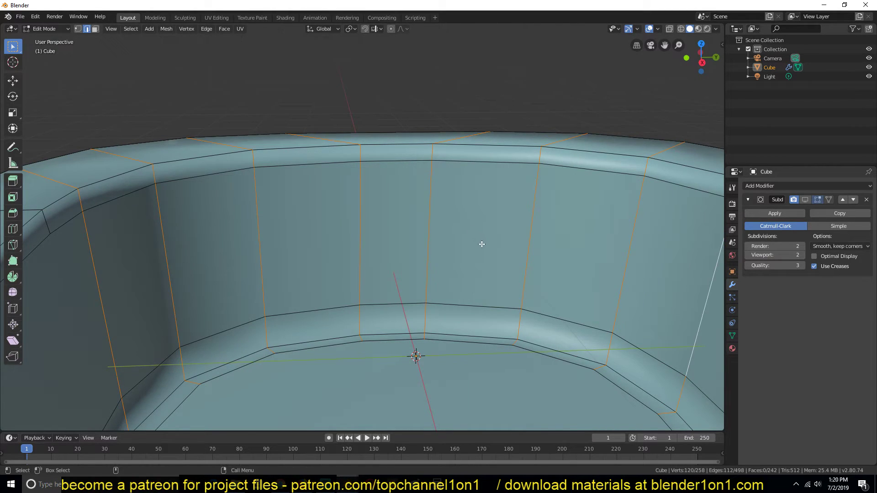
pyautogui.scroll(-3, 484, 244)
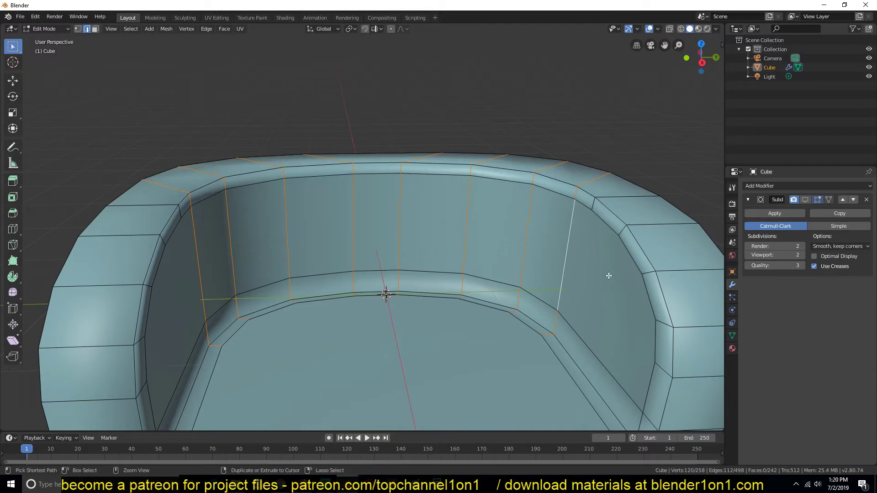
pyautogui.hotkey('ctrl', 'b')
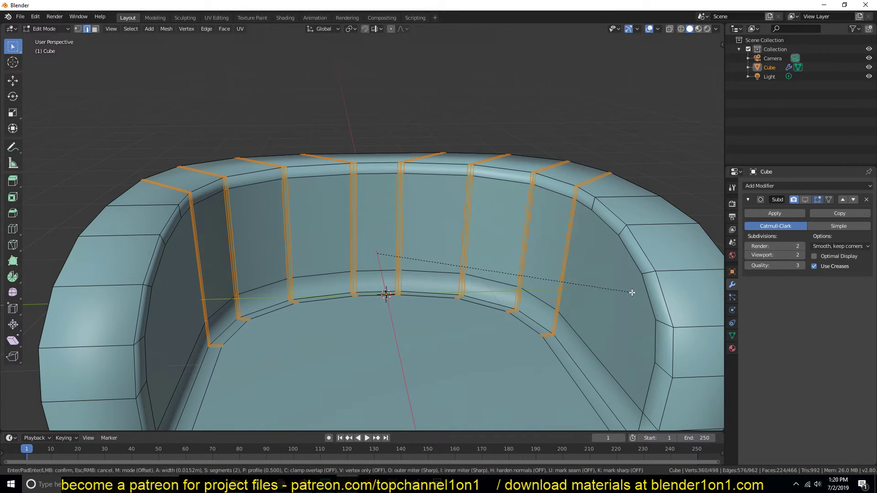
pyautogui.click(631, 293)
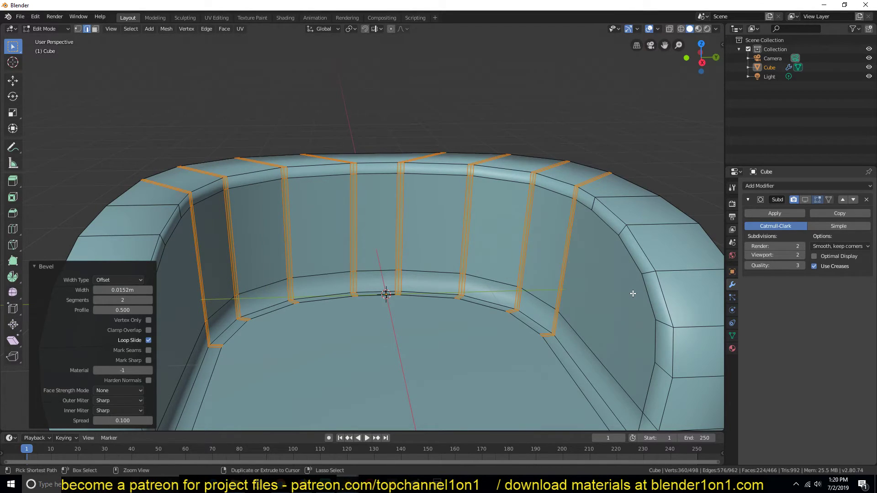
# - Shrink the selection to the groove centre lines and start pushing them inward with Shrink/Fatten
pyautogui.press('ctrl+KP_Subtract')
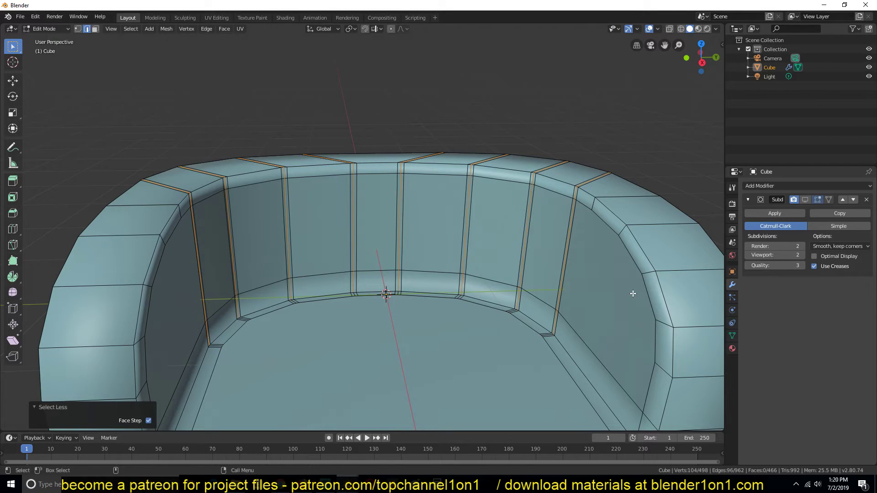
pyautogui.moveTo(590, 303); pyautogui.dragTo(529, 212, button='middle')
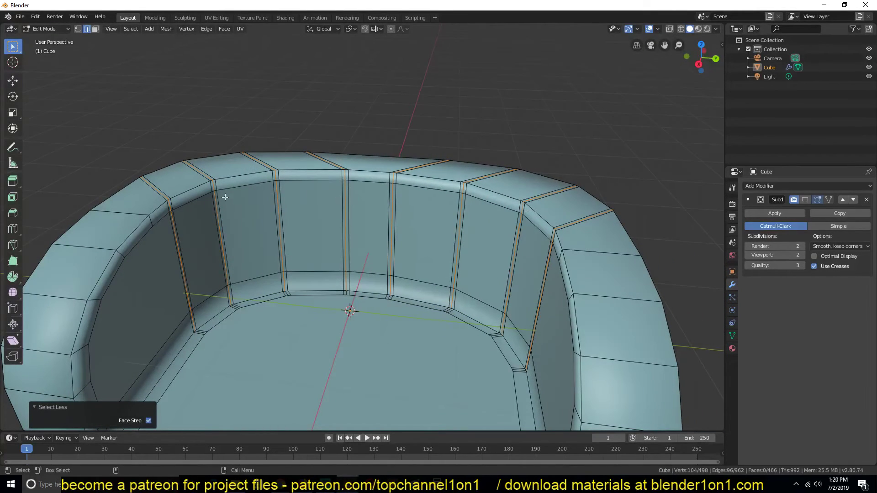
pyautogui.scroll(1, 290, 224)
pyautogui.keyDown('shift'); pyautogui.moveTo(302, 221); pyautogui.dragTo(294, 205, button='middle'); pyautogui.keyUp('shift')
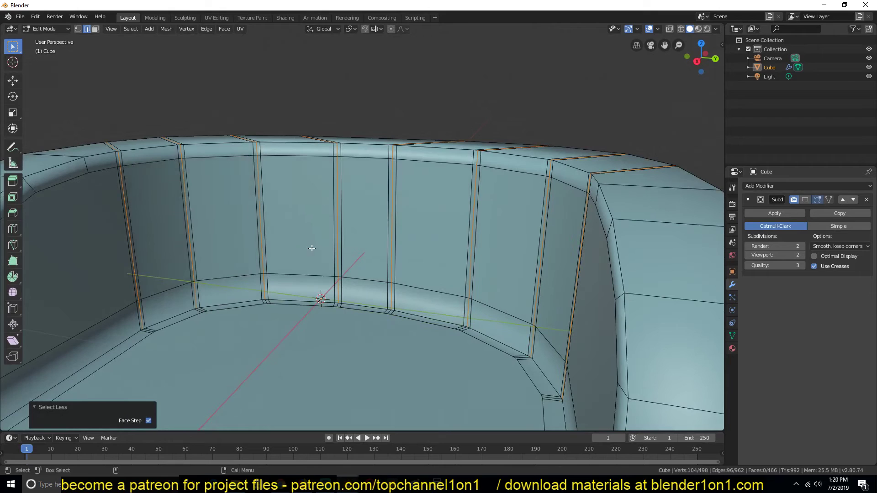
pyautogui.scroll(1, 309, 249)
pyautogui.moveTo(395, 258); pyautogui.dragTo(529, 316, button='middle')
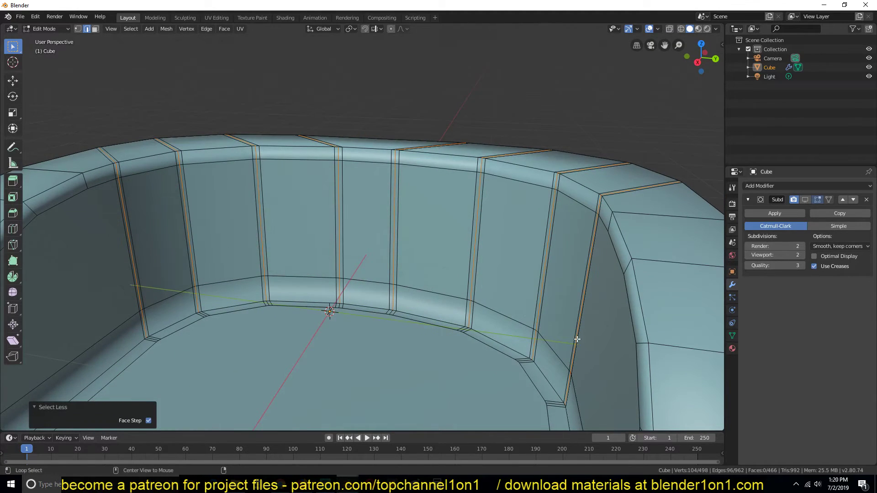
pyautogui.hotkey('alt', 's')
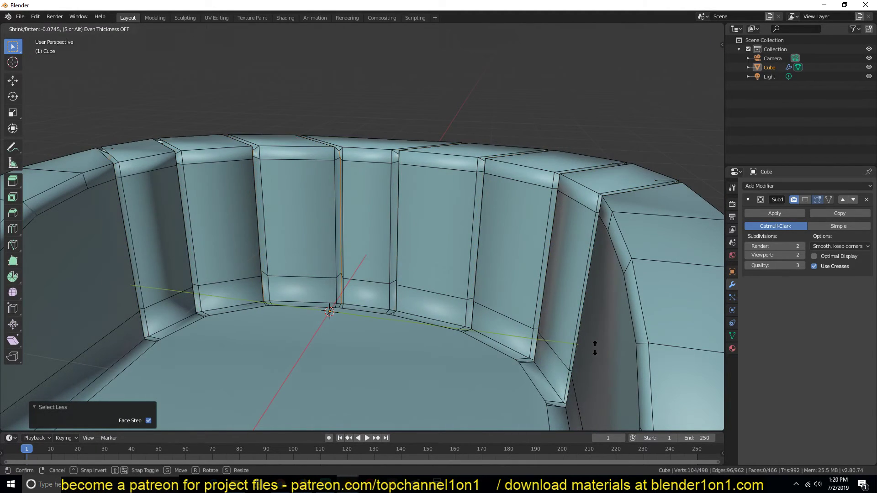
pyautogui.rightClick(618, 372)
pyautogui.moveTo(618, 372); pyautogui.dragTo(536, 360, button='middle')
pyautogui.hotkey('alt', 's')
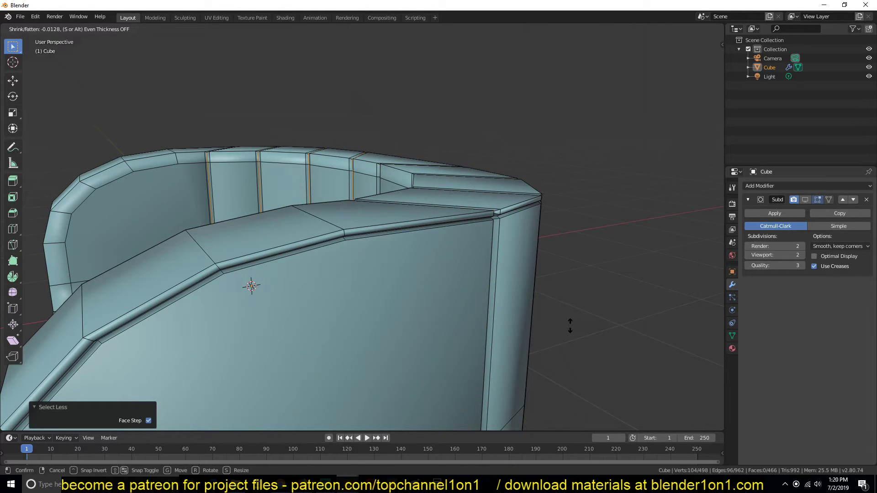
# - Confirm the backrest groove depth and return to Object Mode with nothing selected
pyautogui.click(570, 325)
pyautogui.press('Tab')
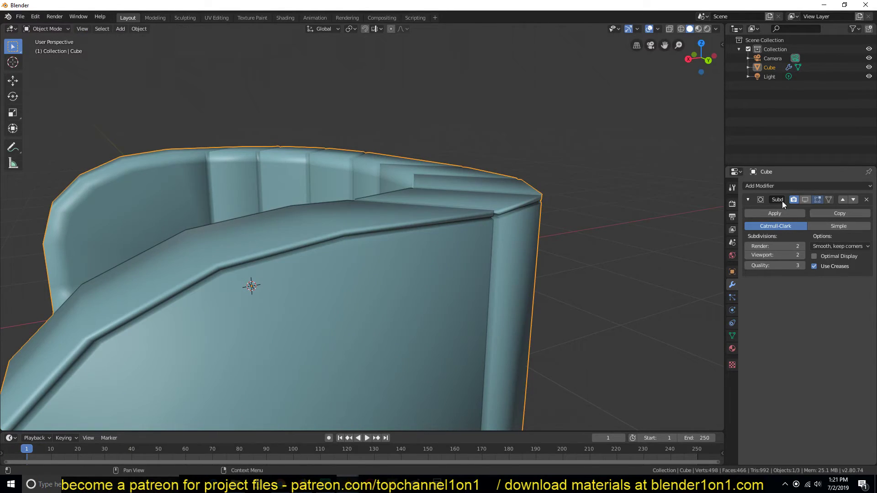
pyautogui.moveTo(347, 256); pyautogui.dragTo(387, 314, button='middle')
pyautogui.hotkey('alt', 'a')
pyautogui.scroll(5, 387, 315)
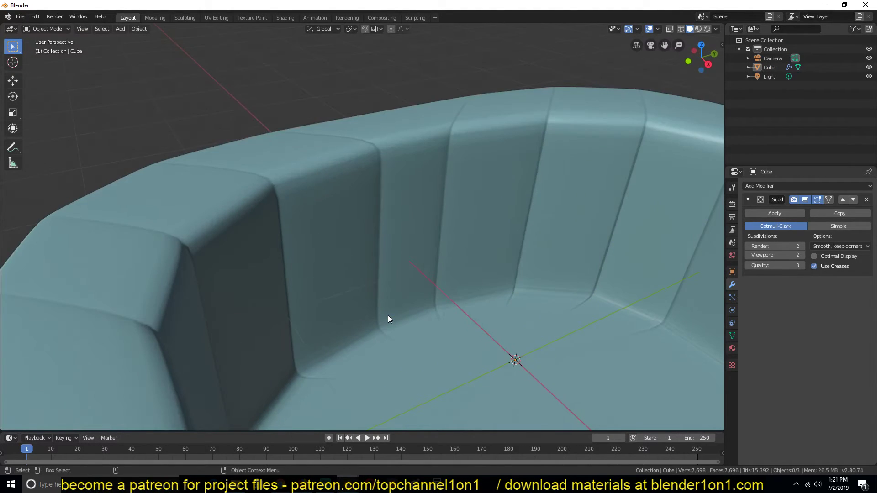
# - Re-enter Edit Mode with smoothing hidden and select the first backrest panels' top and front faces
pyautogui.click(805, 200)
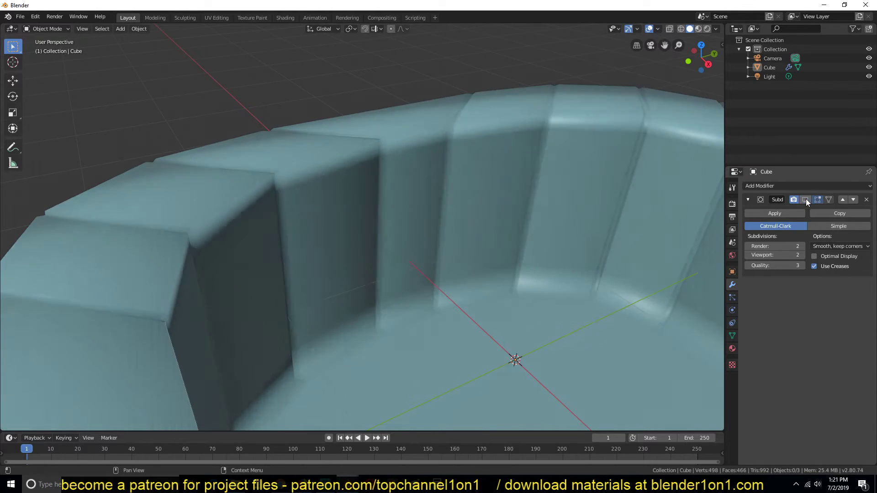
pyautogui.press('Tab')
pyautogui.moveTo(376, 201); pyautogui.dragTo(305, 193, button='middle')
pyautogui.hotkey('alt', 'a')
pyautogui.press('3')
pyautogui.click(293, 152)
pyautogui.keyDown('shift'); pyautogui.click(329, 262); pyautogui.keyUp('shift')
pyautogui.keyDown('shift'); pyautogui.click(185, 198); pyautogui.keyUp('shift')
pyautogui.keyDown('ctrl'); pyautogui.click(215, 298); pyautogui.keyUp('ctrl')
# - Extend the face selection across the remaining backrest channel panels
pyautogui.moveTo(216, 297); pyautogui.dragTo(186, 221, button='middle')
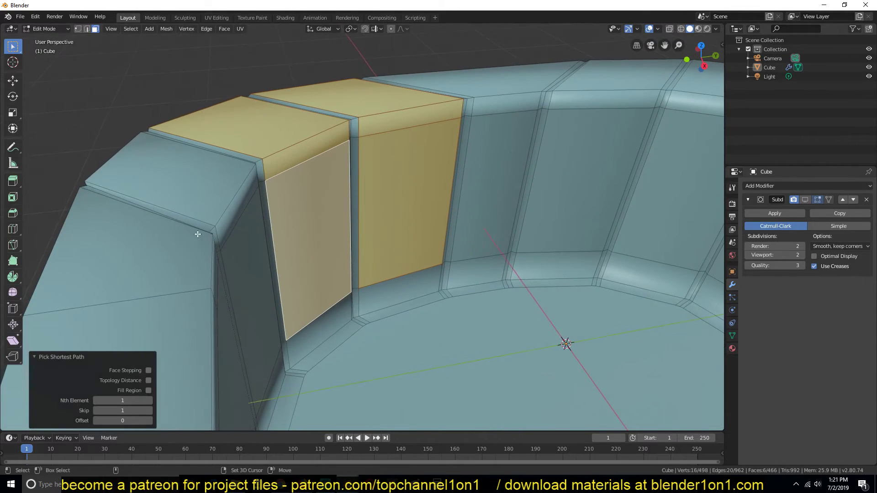
pyautogui.keyDown('ctrl'); pyautogui.click(232, 249); pyautogui.keyUp('ctrl')
pyautogui.moveTo(357, 230); pyautogui.dragTo(378, 178, button='middle')
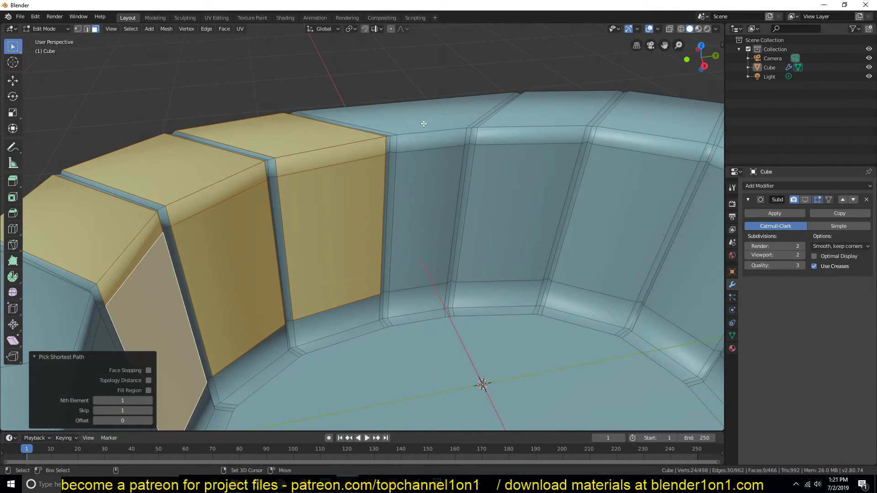
pyautogui.keyDown('shift'); pyautogui.click(448, 116); pyautogui.keyUp('shift')
pyautogui.keyDown('ctrl'); pyautogui.click(439, 219); pyautogui.keyUp('ctrl')
pyautogui.keyDown('shift'); pyautogui.click(552, 122); pyautogui.keyUp('shift')
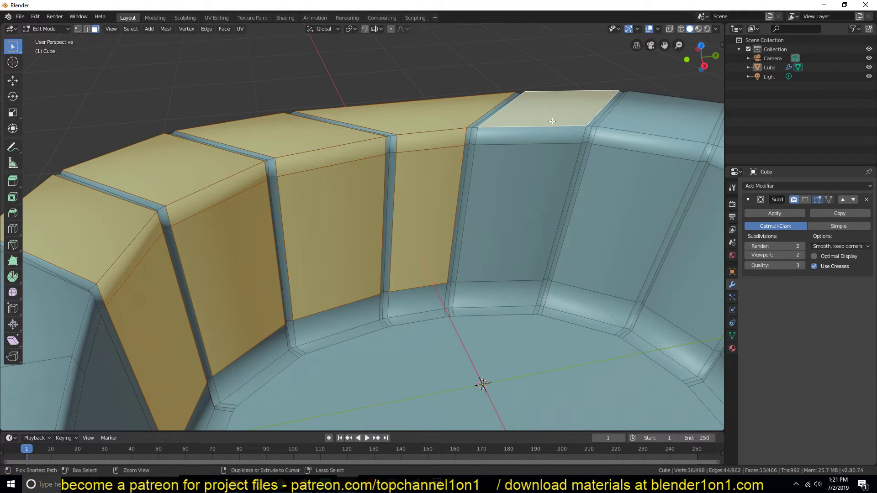
pyautogui.keyDown('ctrl'); pyautogui.click(538, 195); pyautogui.keyUp('ctrl')
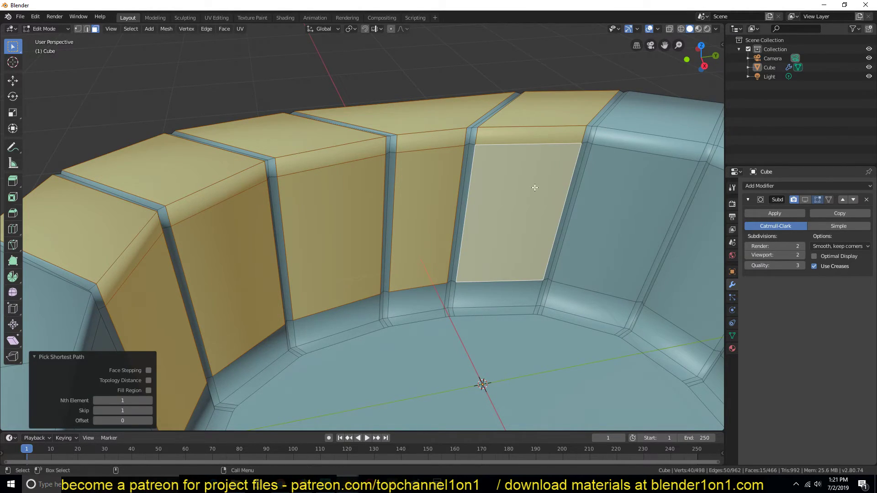
pyautogui.moveTo(530, 191); pyautogui.dragTo(506, 119, button='middle')
pyautogui.keyDown('ctrl'); pyautogui.click(595, 130); pyautogui.keyUp('ctrl')
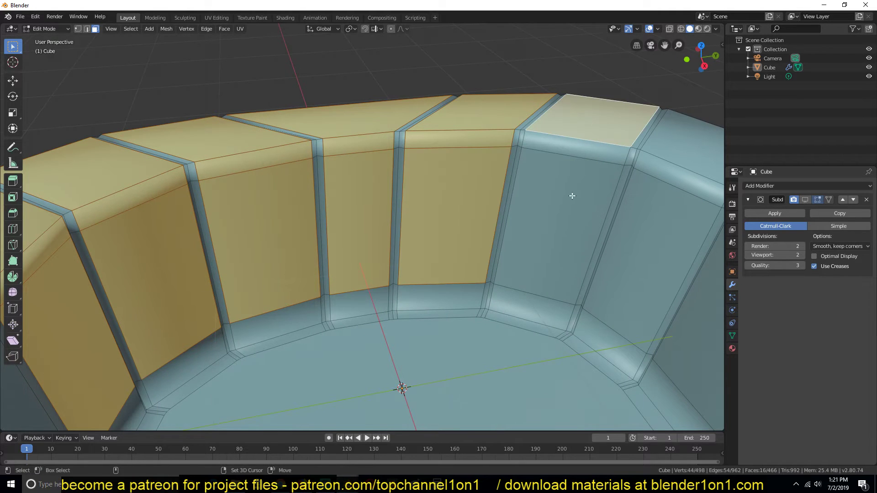
pyautogui.keyDown('ctrl'); pyautogui.keyDown('shift'); pyautogui.click(570, 197); pyautogui.keyUp('shift'); pyautogui.keyUp('ctrl')
pyautogui.hotkey('ctrl', 'z')
pyautogui.keyDown('ctrl'); pyautogui.click(579, 258); pyautogui.keyUp('ctrl')
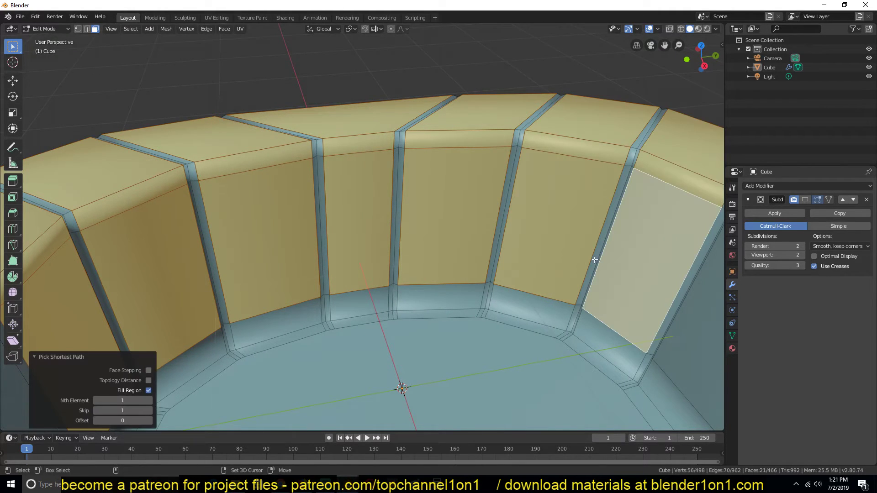
pyautogui.moveTo(579, 258)
pyautogui.mouseDown(button='middle')
pyautogui.moveTo(480, 248)
pyautogui.moveTo(446, 233)
pyautogui.moveTo(575, 274)
pyautogui.mouseUp(button='middle')
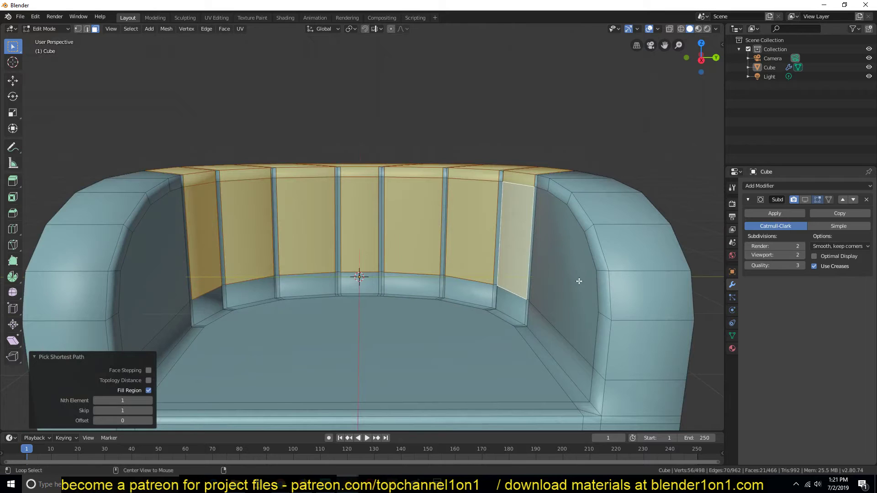
# - Fatten the selected panels outward by about 0.04 and show the subdivision in Object Mode
pyautogui.hotkey('alt', 's')
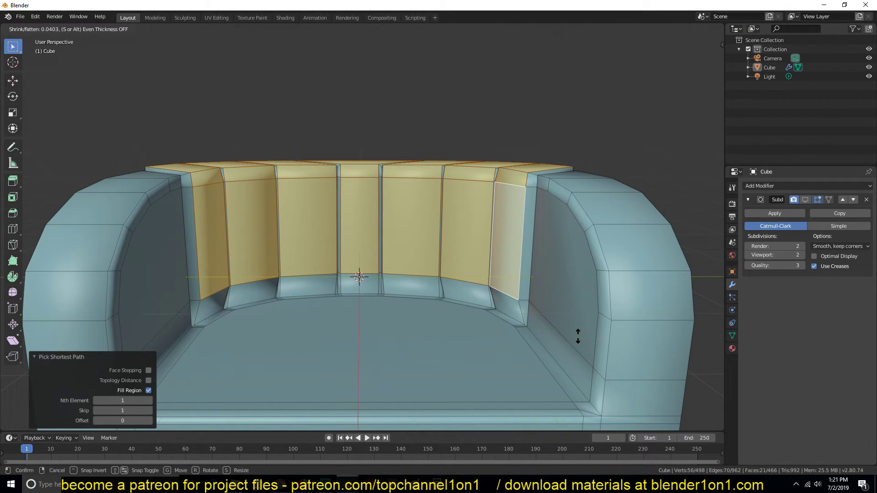
pyautogui.click(578, 336)
pyautogui.press('Tab')
pyautogui.click(804, 200)
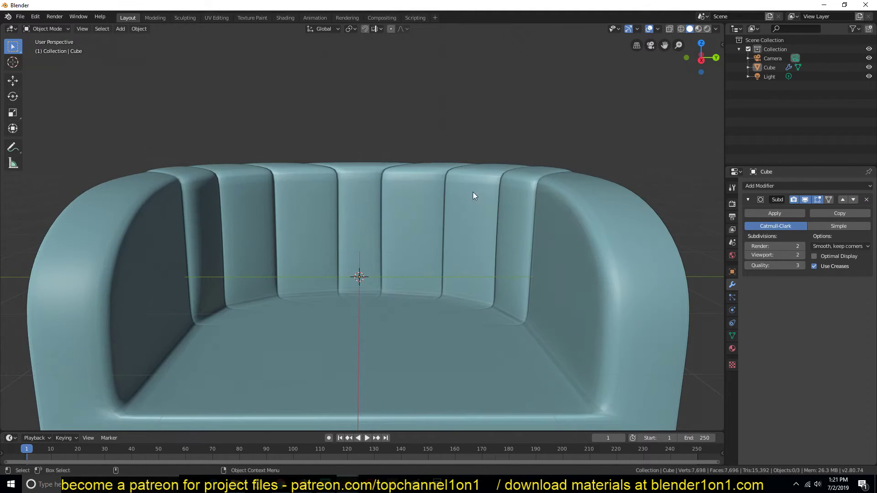
# - Turn off the armchair's subdivision display to reveal its low-poly mesh
pyautogui.moveTo(473, 199)
pyautogui.mouseDown(button='middle')
pyautogui.moveTo(561, 209)
pyautogui.moveTo(579, 201)
pyautogui.moveTo(480, 186)
pyautogui.moveTo(459, 190)
pyautogui.moveTo(443, 220)
pyautogui.moveTo(543, 215)
pyautogui.moveTo(468, 207)
pyautogui.mouseUp(button='middle')
pyautogui.press('Tab')
pyautogui.moveTo(393, 251); pyautogui.dragTo(351, 222, button='middle')
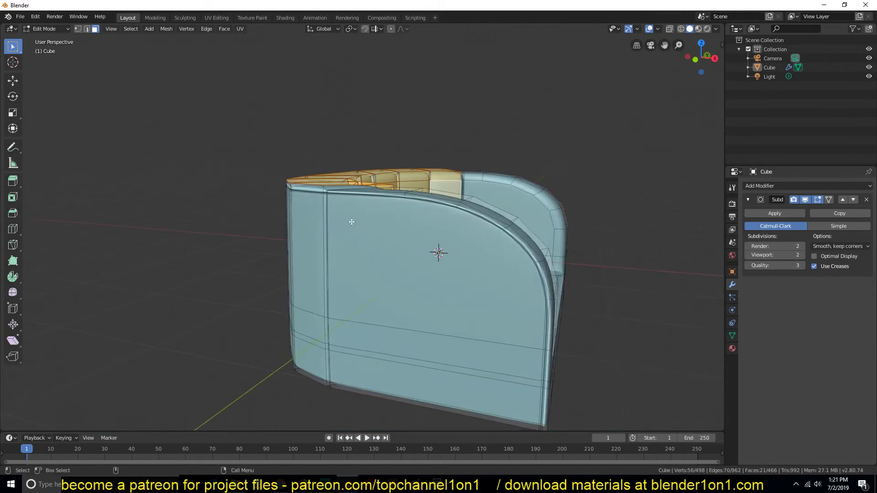
pyautogui.scroll(3, 364, 239)
pyautogui.press('Tab')
pyautogui.scroll(-2, 366, 239)
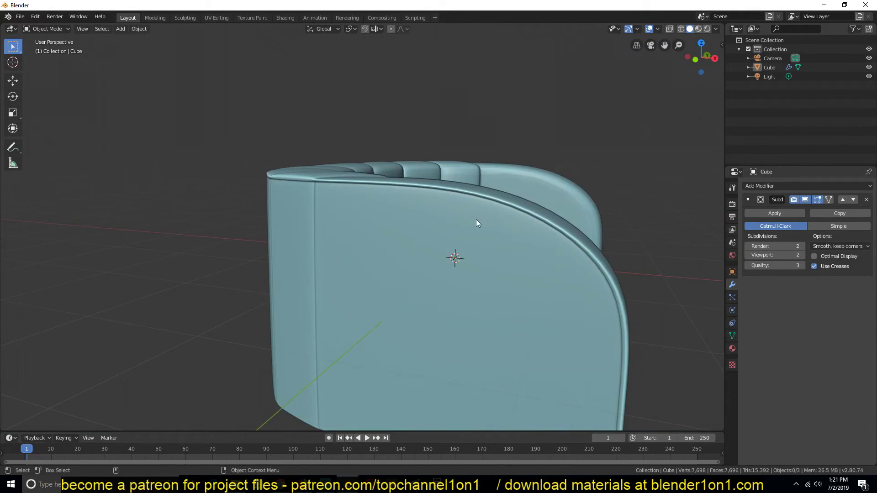
pyautogui.moveTo(487, 229); pyautogui.dragTo(451, 261, button='middle')
pyautogui.scroll(2, 451, 258)
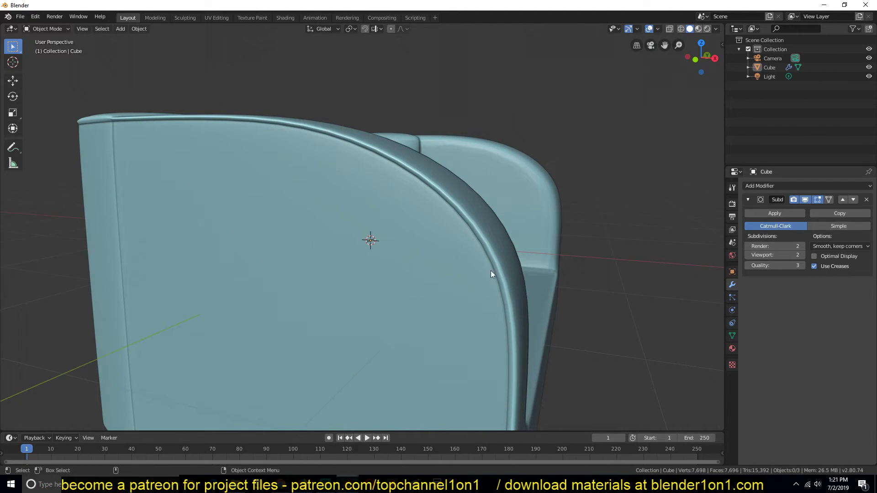
pyautogui.press('Tab')
pyautogui.scroll(4, 460, 237)
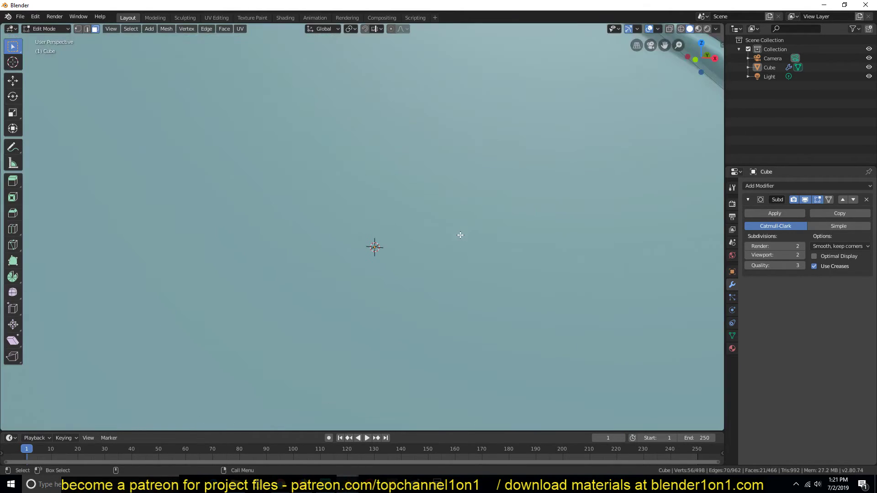
pyautogui.scroll(-5, 599, 233)
pyautogui.press('Tab')
pyautogui.click(807, 199)
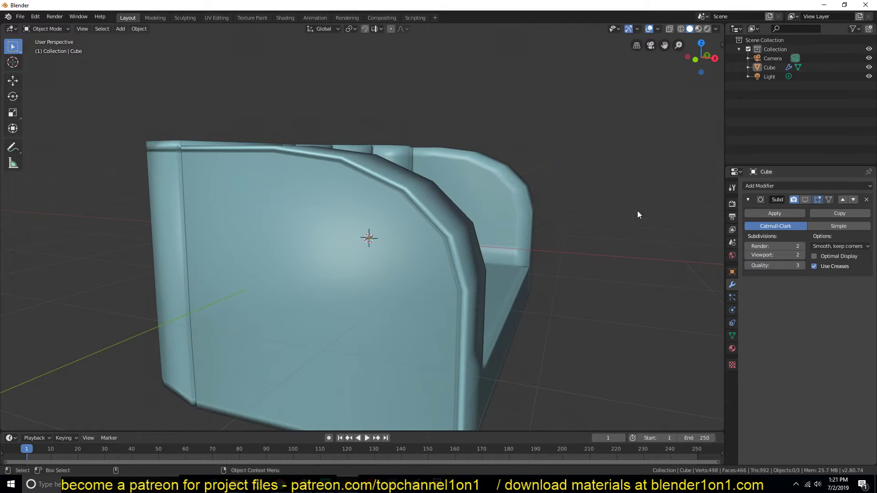
# - In edge mode, select the armrest's front edge loop and duplicate it in place
pyautogui.press('Tab')
pyautogui.scroll(4, 475, 247)
pyautogui.press('2')
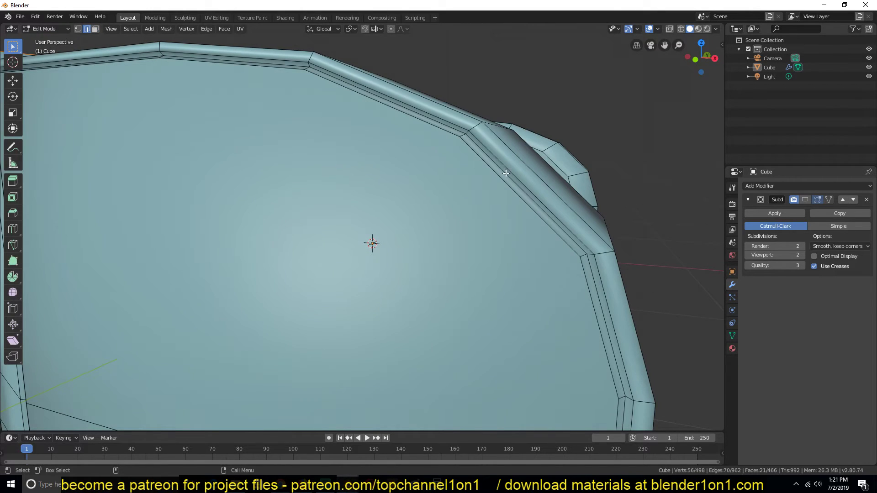
pyautogui.keyDown('alt'); pyautogui.click(448, 128); pyautogui.keyUp('alt')
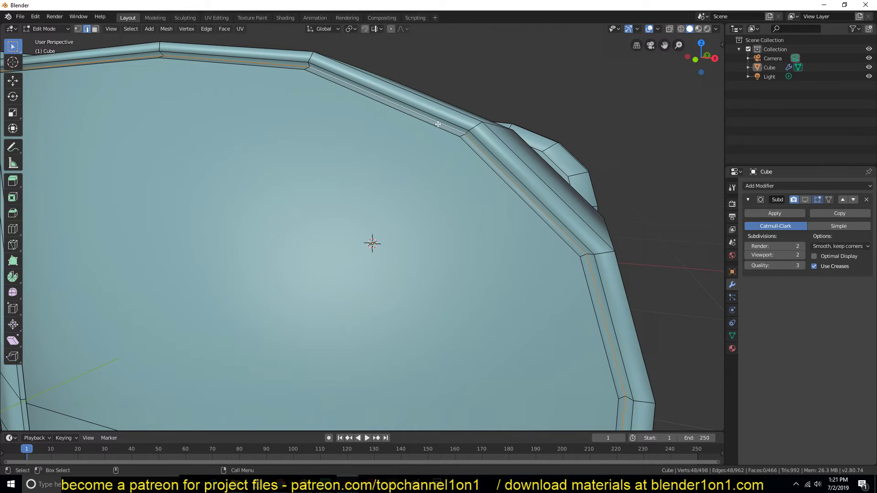
pyautogui.scroll(-5, 451, 189)
pyautogui.moveTo(452, 189); pyautogui.dragTo(451, 268, button='middle')
pyautogui.press('e')
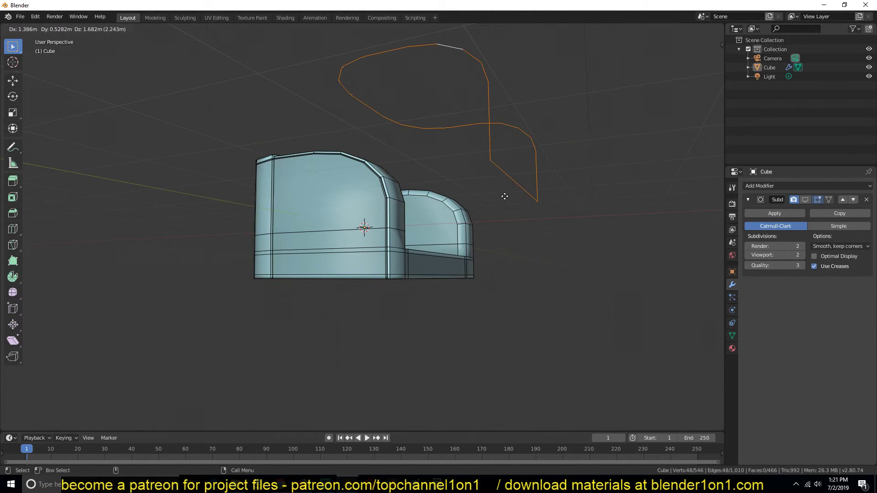
pyautogui.rightClick(475, 191)
pyautogui.moveTo(428, 222); pyautogui.dragTo(432, 242, button='middle')
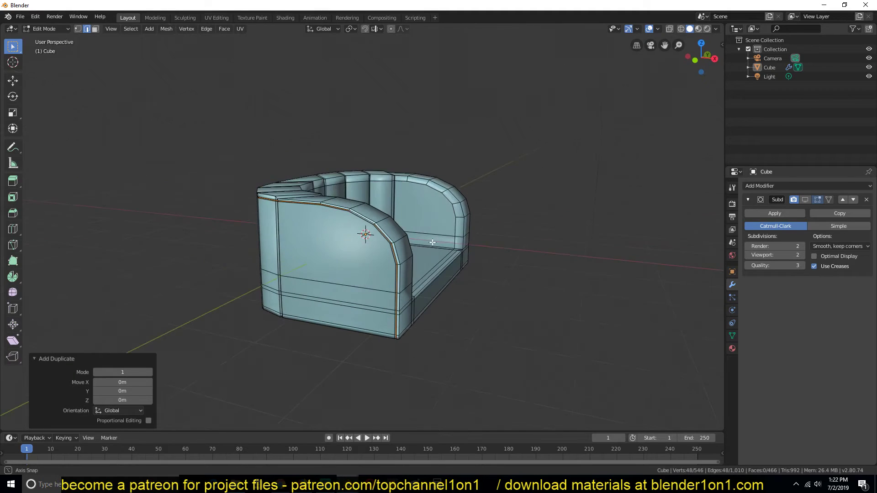
pyautogui.press('g')
pyautogui.rightClick(474, 180)
# - Separate the duplicated loop into Cube.001, hide the armchair Cube, and select Cube.001
pyautogui.press('p')
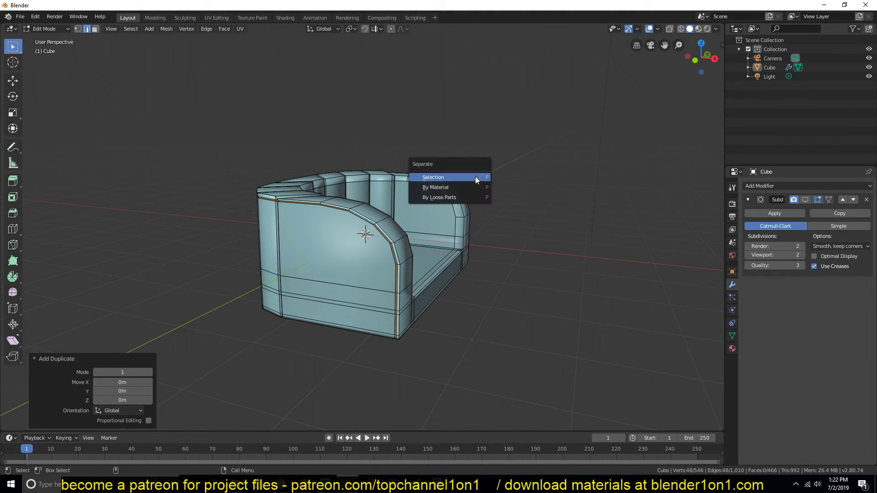
pyautogui.click(475, 178)
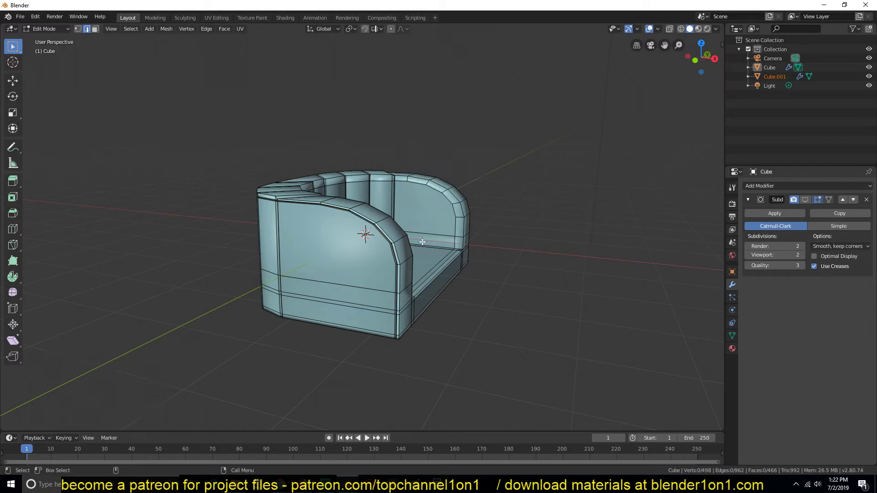
pyautogui.press('Tab')
pyautogui.click(391, 217)
pyautogui.press('h')
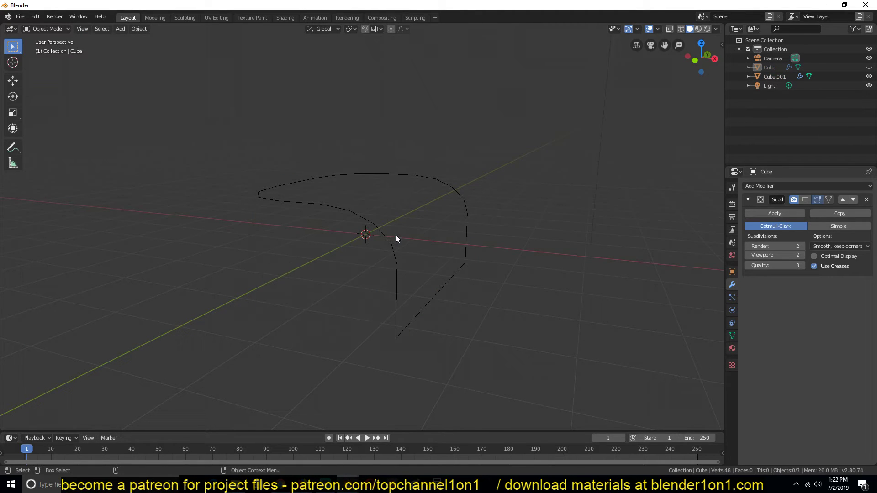
pyautogui.click(393, 248)
pyautogui.moveTo(394, 247)
pyautogui.mouseDown(button='middle')
pyautogui.moveTo(248, 227)
pyautogui.moveTo(239, 253)
pyautogui.moveTo(378, 272)
pyautogui.moveTo(385, 249)
pyautogui.moveTo(364, 245)
pyautogui.moveTo(390, 252)
pyautogui.mouseUp(button='middle')
# - Convert Cube.001 to a curve via Object > Convert to > Curve, then inspect its points
pyautogui.moveTo(391, 190); pyautogui.dragTo(175, 95, button='middle')
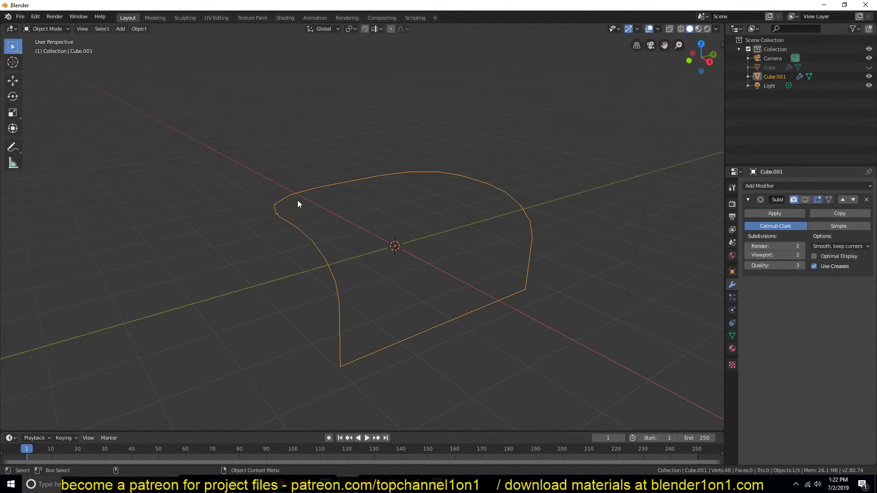
pyautogui.moveTo(302, 202); pyautogui.dragTo(319, 182, button='middle')
pyautogui.click(133, 29)
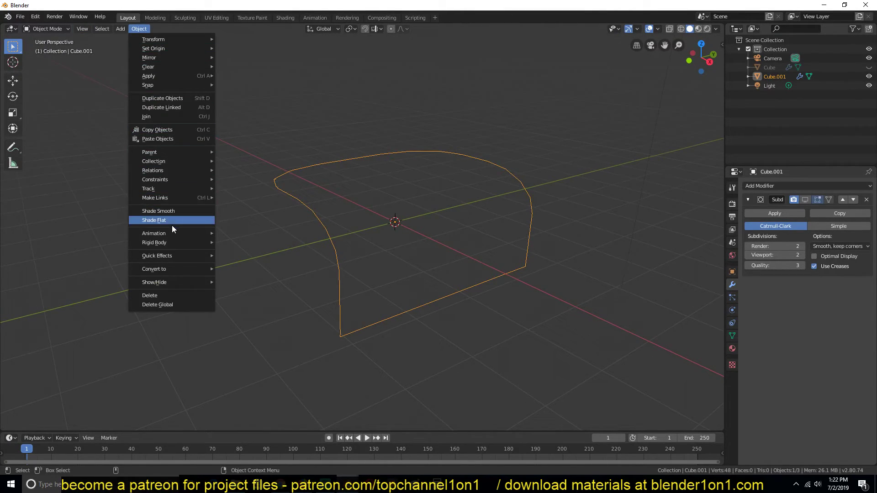
pyautogui.moveTo(173, 259)
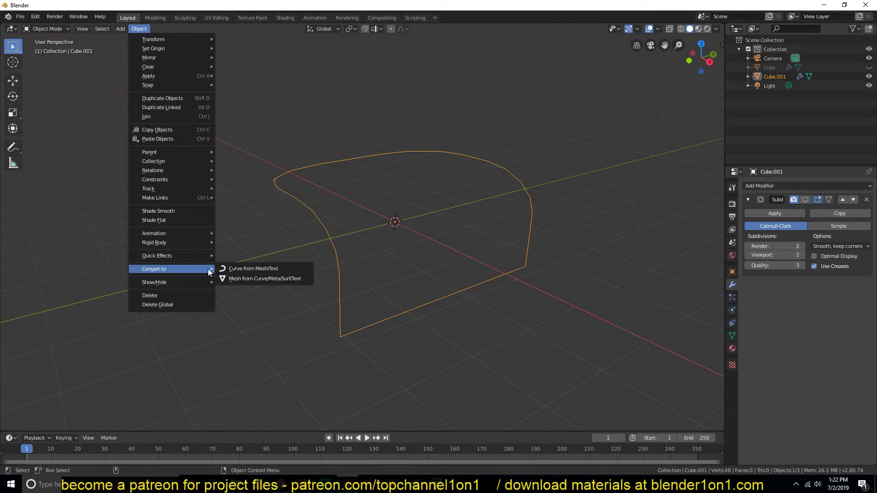
pyautogui.click(227, 269)
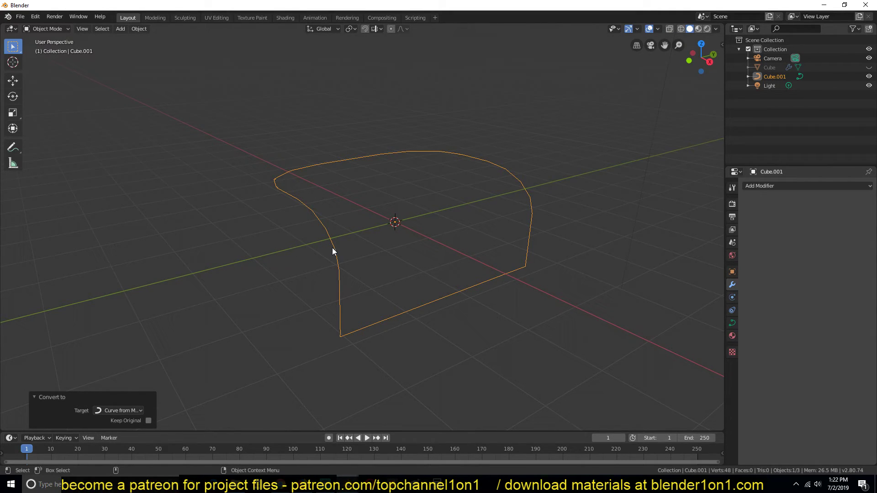
pyautogui.press('Tab')
pyautogui.moveTo(315, 226); pyautogui.dragTo(266, 225, button='middle')
pyautogui.press('Tab')
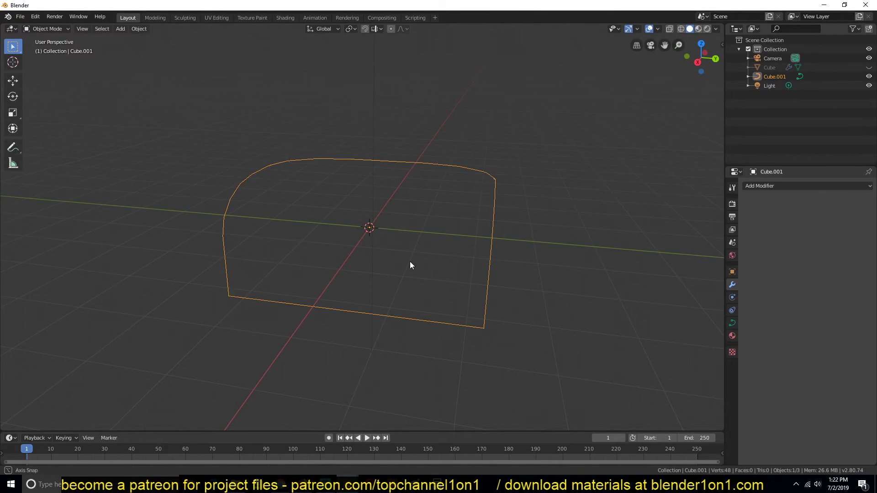
# - Place the 3D cursor beside the curve and add a Circle mesh with 10 vertices
pyautogui.moveTo(410, 262); pyautogui.dragTo(425, 283, button='middle')
pyautogui.keyDown('shift'); pyautogui.rightClick(449, 305); pyautogui.keyUp('shift')
pyautogui.hotkey('shift', 'a')
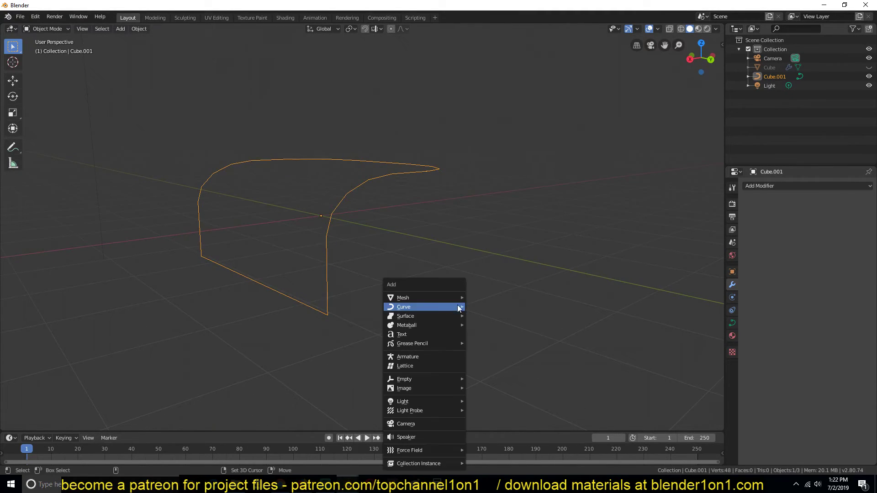
pyautogui.moveTo(432, 296)
pyautogui.click(493, 316)
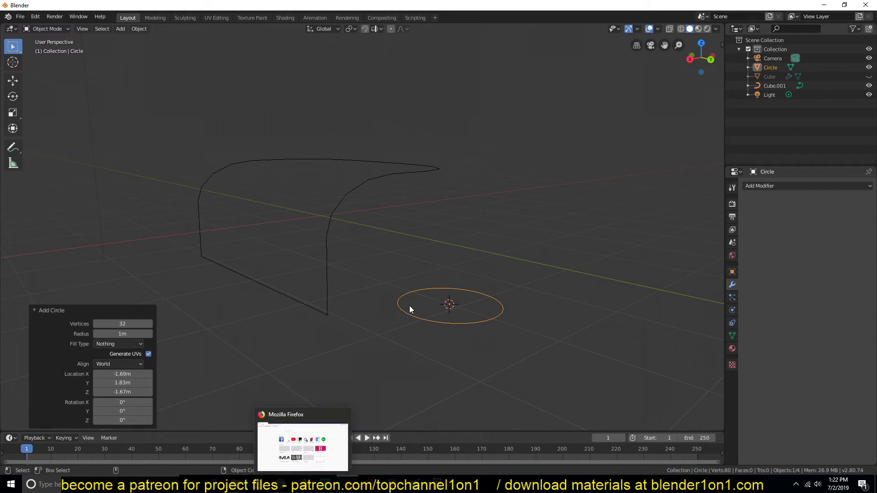
pyautogui.click(124, 324)
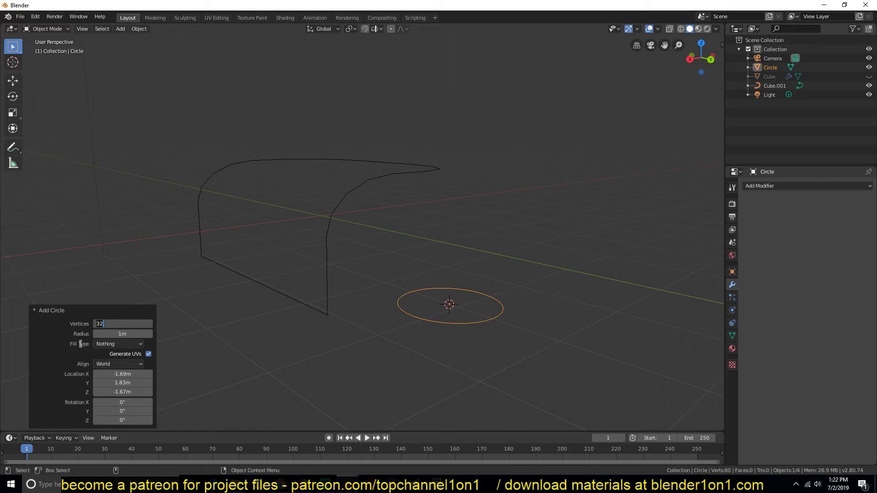
pyautogui.write('6')
pyautogui.press('Return')
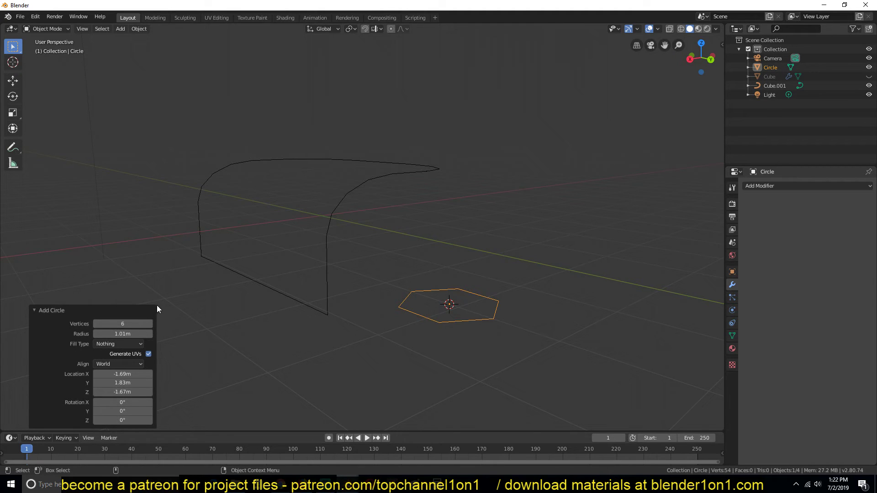
pyautogui.moveTo(338, 293); pyautogui.dragTo(298, 324, button='middle')
pyautogui.click(150, 323)
pyautogui.click(150, 323)
pyautogui.click(151, 324)
pyautogui.click(151, 323)
# - Frame the circle and scale it down to 0.313
pyautogui.keyDown('shift'); pyautogui.moveTo(303, 316); pyautogui.dragTo(289, 293, button='middle'); pyautogui.keyUp('shift')
pyautogui.press('KP_Decimal')
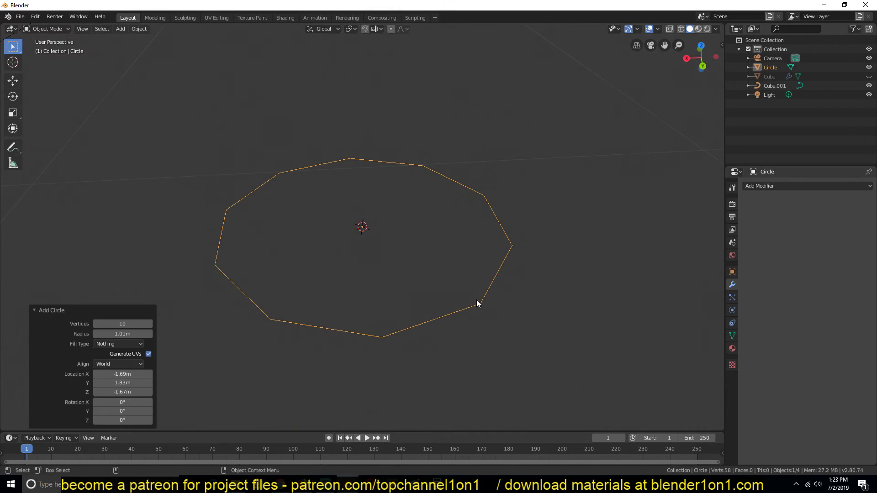
pyautogui.press('s')
pyautogui.click(373, 273)
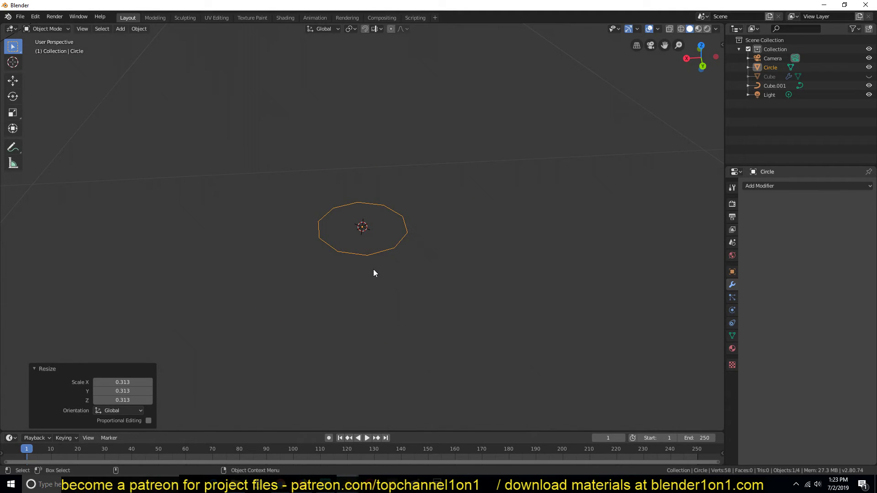
pyautogui.press('Tab')
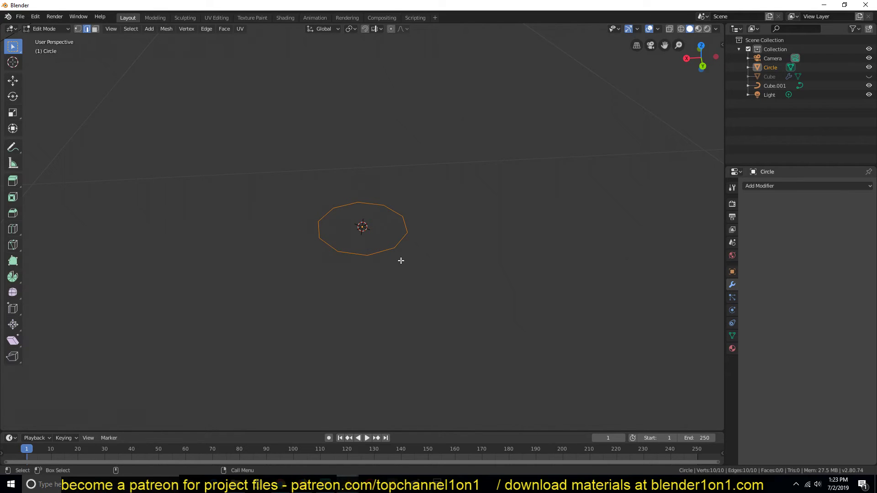
# - Fill the circle with a face, extrude it upward, and scale the top to 0.541
pyautogui.press('f')
pyautogui.moveTo(406, 251); pyautogui.dragTo(397, 238, button='middle')
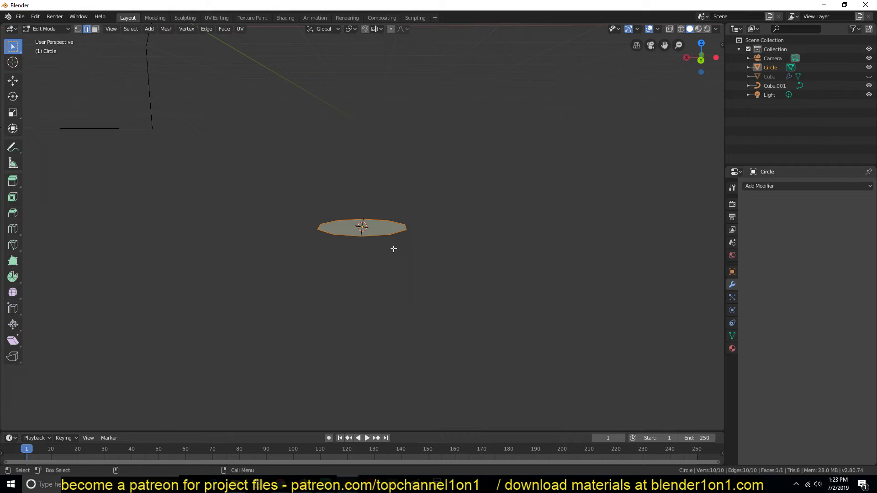
pyautogui.press('e')
pyautogui.click(395, 227)
pyautogui.press('s')
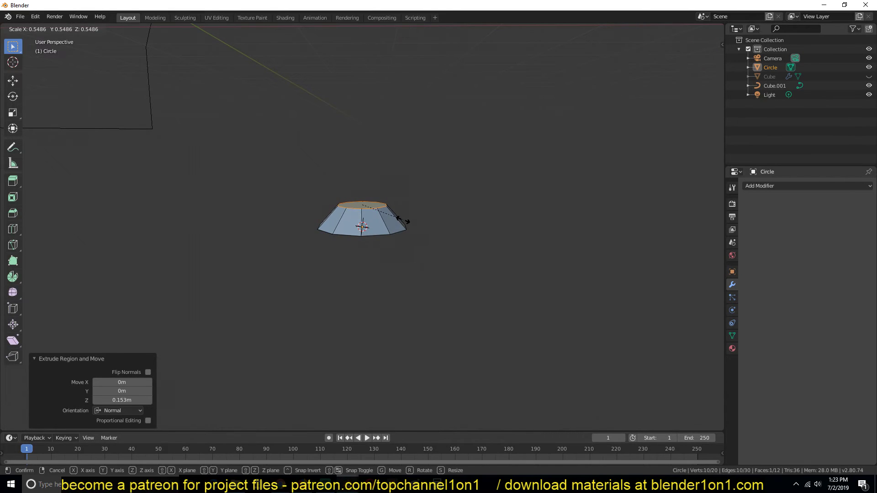
pyautogui.click(401, 221)
# - Bevel the top with two segments to round it into a dome
pyautogui.hotkey('ctrl', 'b')
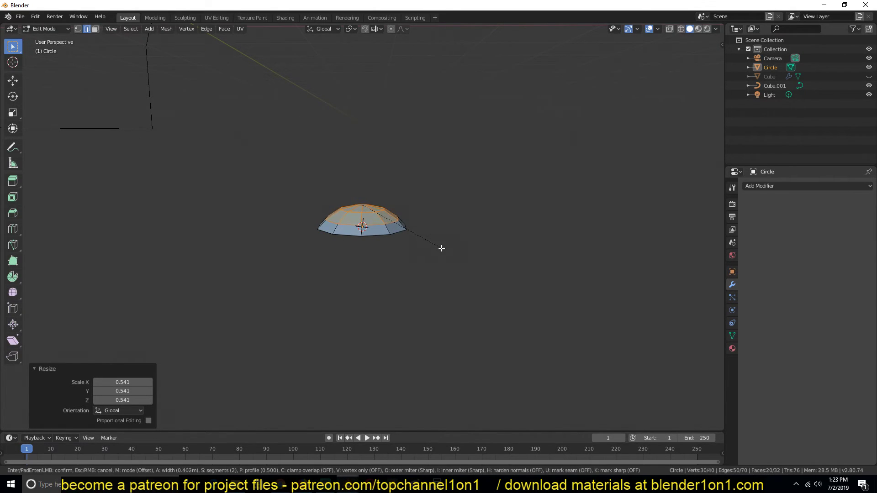
pyautogui.scroll(4, 442, 250)
pyautogui.scroll(-4, 443, 249)
pyautogui.click(440, 243)
pyautogui.press('Tab')
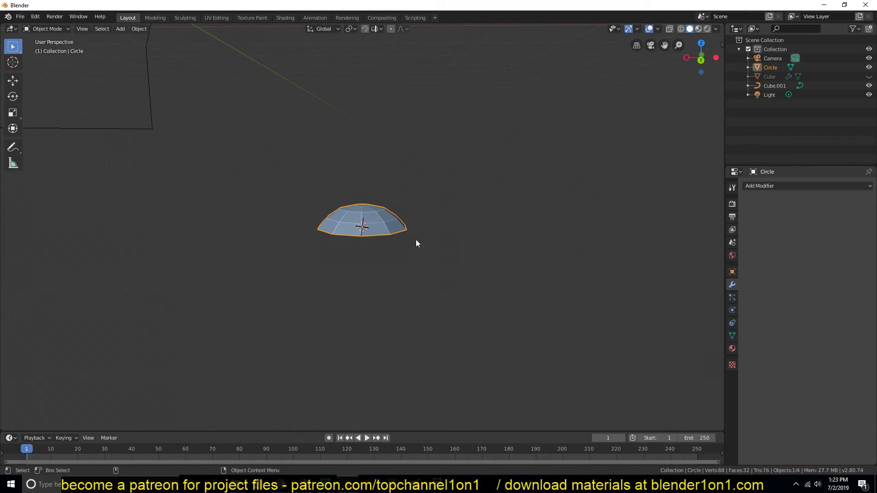
pyautogui.moveTo(410, 237); pyautogui.dragTo(449, 262, button='middle')
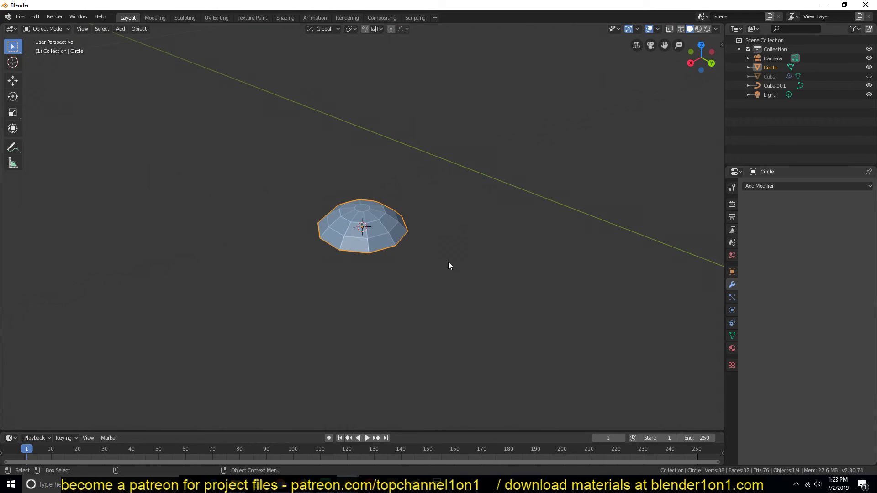
# - Apply Shade Smooth to the dome
pyautogui.rightClick(379, 226)
pyautogui.click(379, 226)
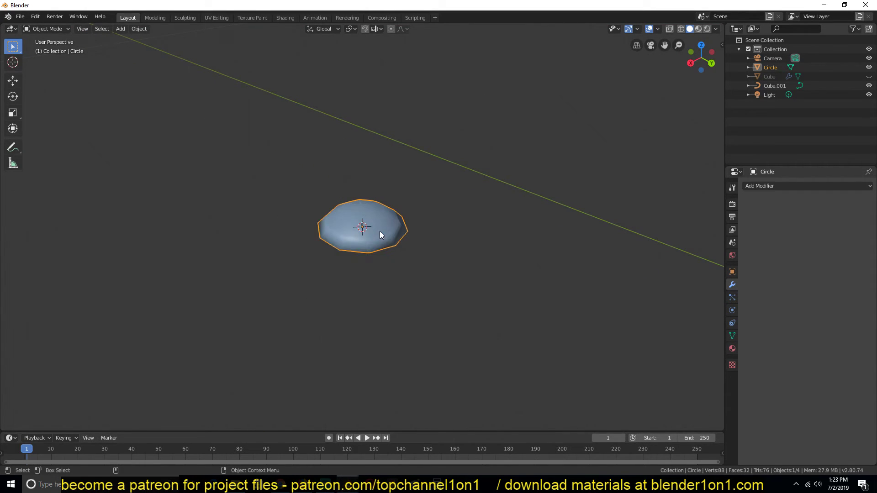
pyautogui.moveTo(380, 231); pyautogui.dragTo(354, 191, button='middle')
pyautogui.hotkey('ctrl', 'z')
pyautogui.hotkey('ctrl', 'z')
pyautogui.hotkey('ctrl', 'z')
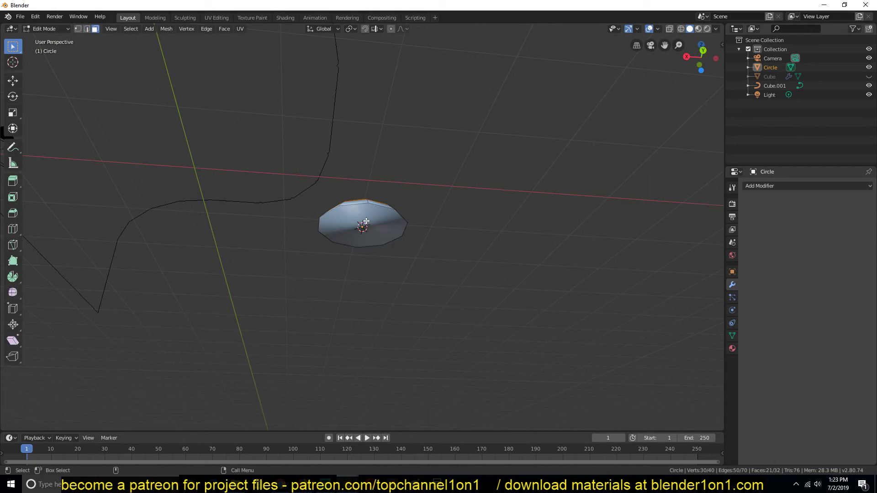
# - Delete the dome's flat bottom face so it is open underneath
pyautogui.click(365, 221)
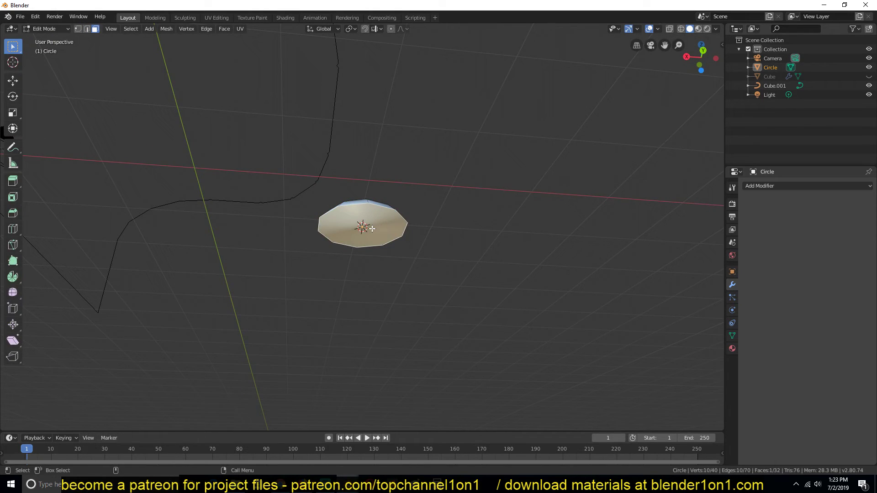
pyautogui.press('x')
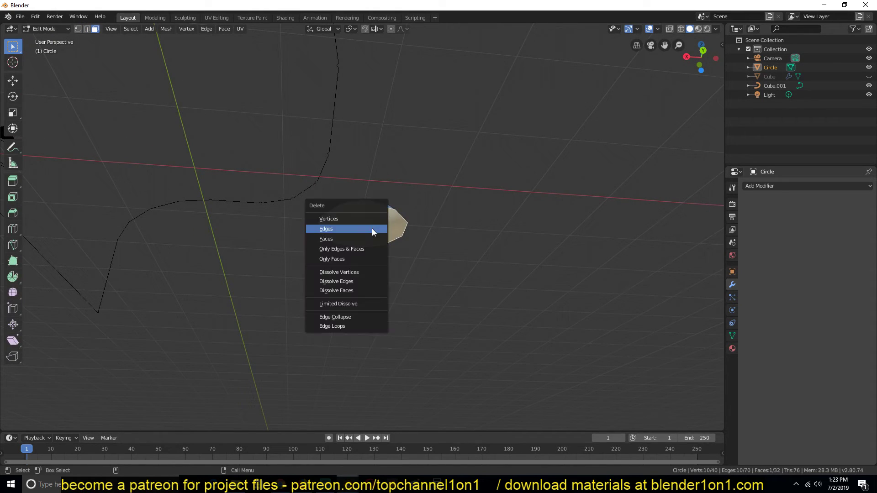
pyautogui.click(366, 240)
pyautogui.press('Tab')
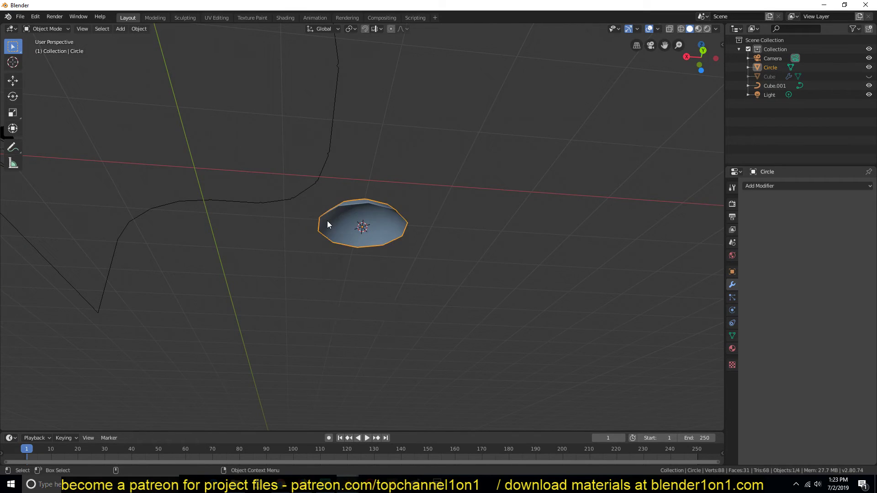
pyautogui.moveTo(327, 220); pyautogui.dragTo(345, 213, button='middle')
pyautogui.scroll(3, 355, 274)
pyautogui.press('Tab')
# - Select the dome's rim vertex loop and snap the 3D cursor to it
pyautogui.press('1')
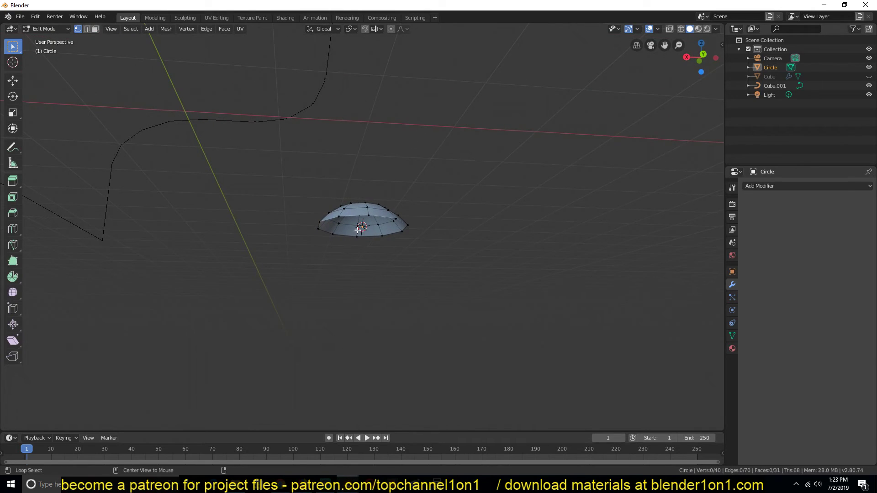
pyautogui.keyDown('alt'); pyautogui.click(363, 219); pyautogui.keyUp('alt')
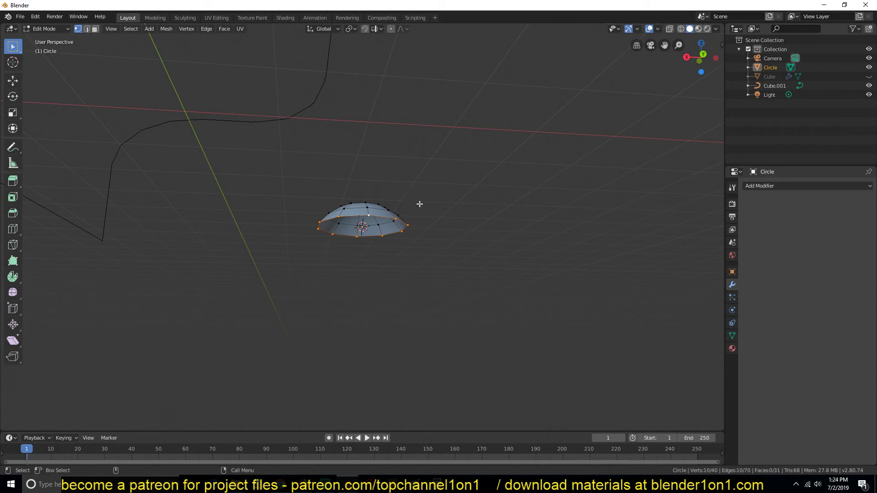
pyautogui.moveTo(420, 206); pyautogui.dragTo(387, 218, button='middle')
pyautogui.press('Tab')
pyautogui.press('Tab')
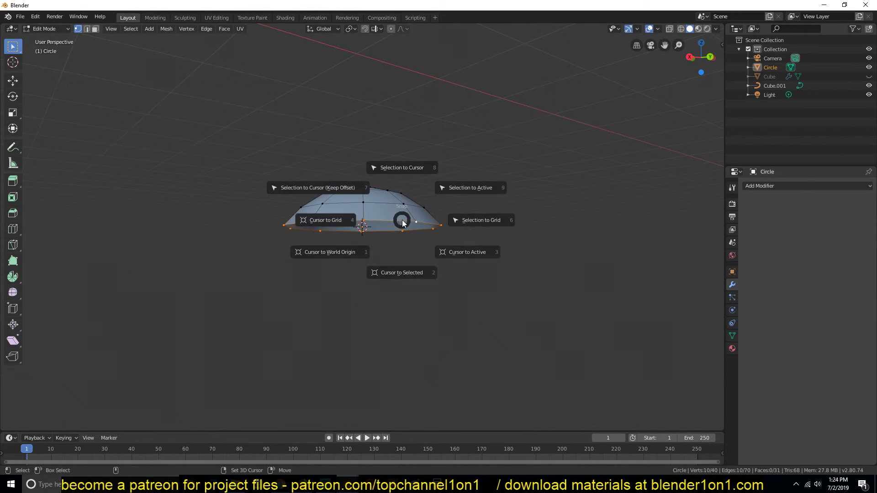
pyautogui.click(404, 273)
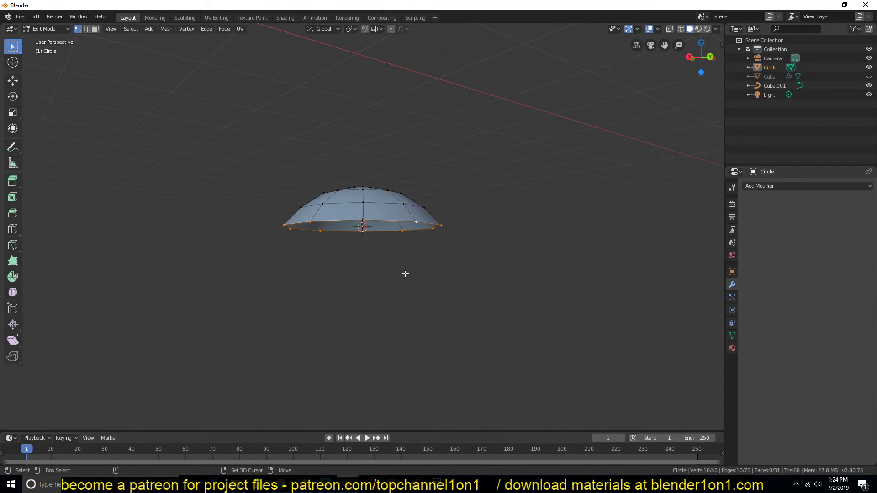
pyautogui.press('Tab')
pyautogui.keyDown('shift'); pyautogui.rightClick(551, 119); pyautogui.keyUp('shift')
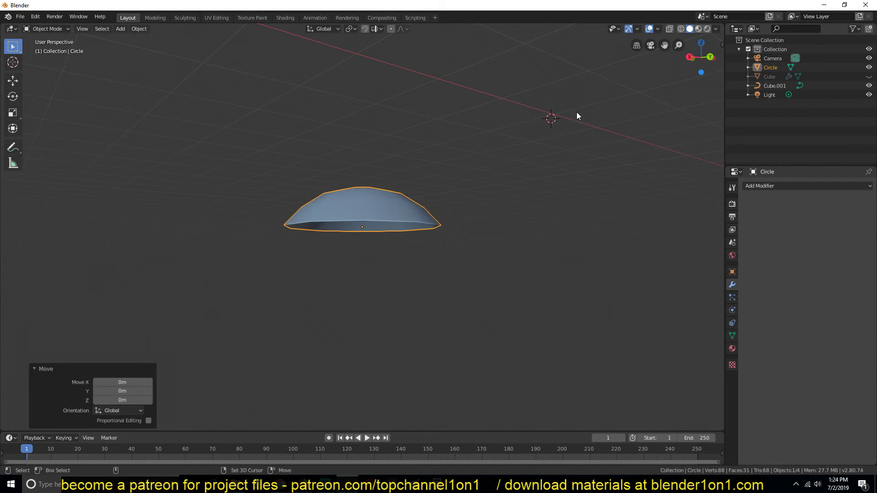
pyautogui.press('Tab')
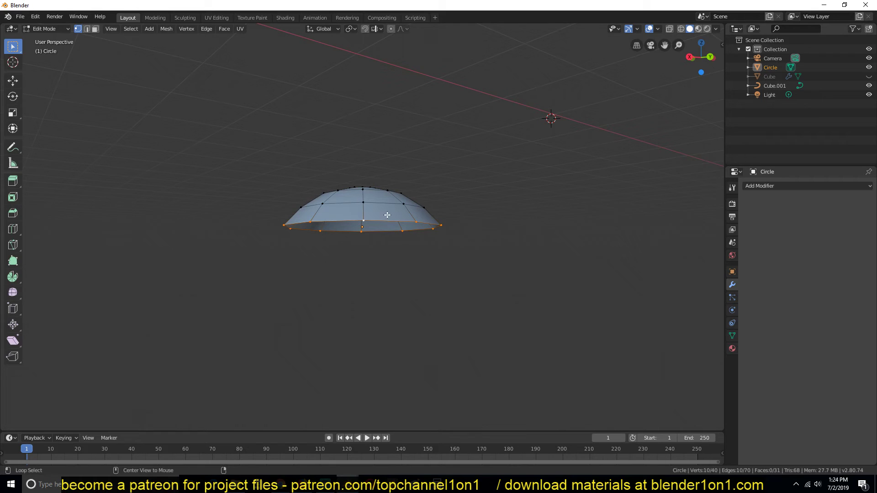
pyautogui.moveTo(385, 214); pyautogui.dragTo(383, 229, button='middle')
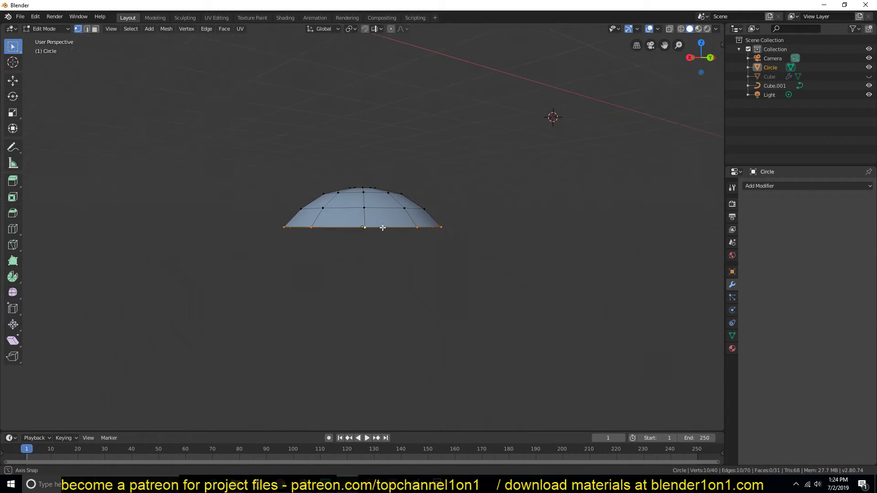
pyautogui.hotkey('shift', 's')
pyautogui.click(381, 280)
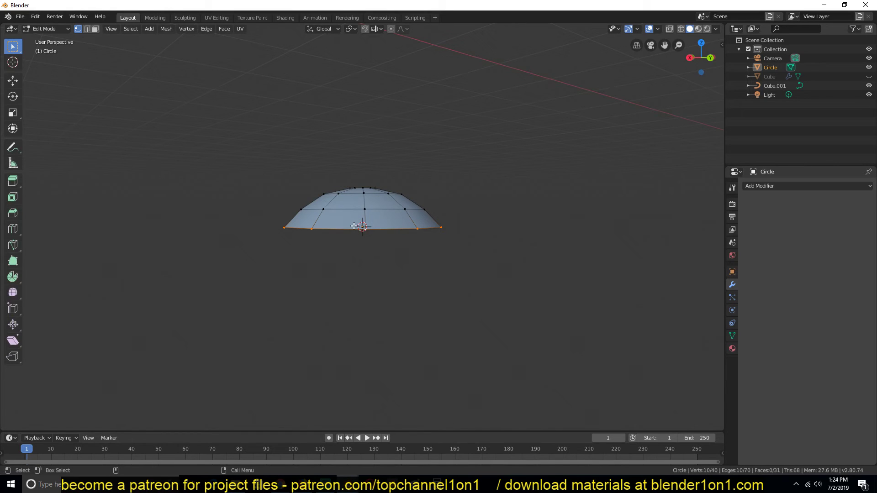
# - Set the dome's origin to the 3D cursor
pyautogui.press('Tab')
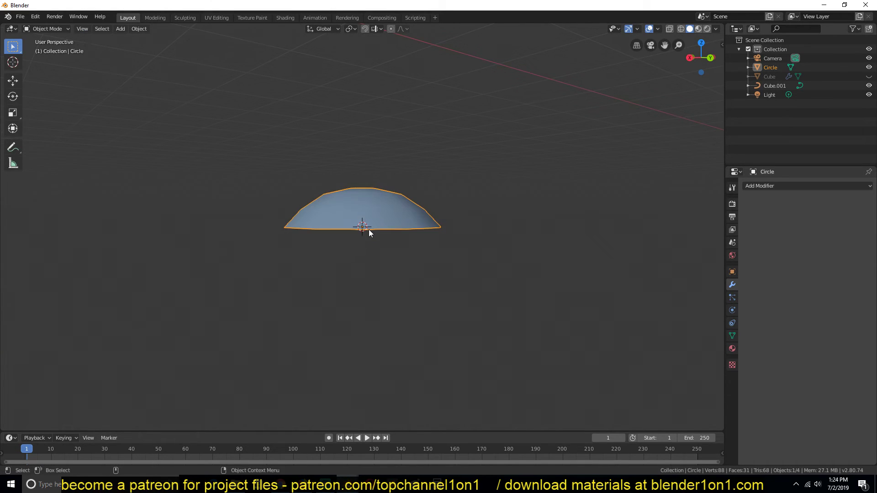
pyautogui.moveTo(369, 229); pyautogui.dragTo(385, 223, button='middle')
pyautogui.rightClick(385, 223)
pyautogui.moveTo(369, 249)
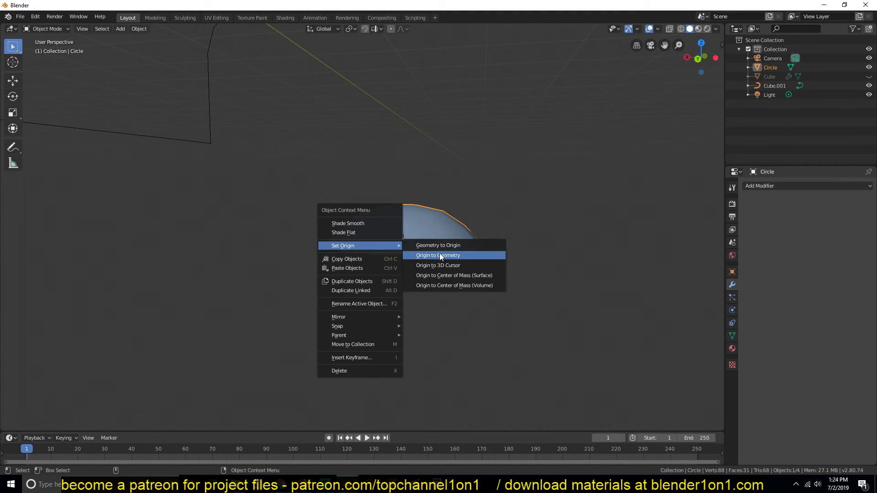
pyautogui.click(441, 265)
# - Zoom out to the curve Cube.001, then select the dome object Circle
pyautogui.moveTo(395, 218); pyautogui.dragTo(373, 225, button='middle')
pyautogui.moveTo(411, 246); pyautogui.dragTo(374, 205, button='middle')
pyautogui.scroll(-5, 443, 221)
pyautogui.click(382, 171)
pyautogui.moveTo(420, 267); pyautogui.dragTo(456, 268, button='middle')
pyautogui.click(421, 269)
# - Add an Array modifier to the dome with Fit Type Fit Curve on Cube.001
pyautogui.click(778, 188)
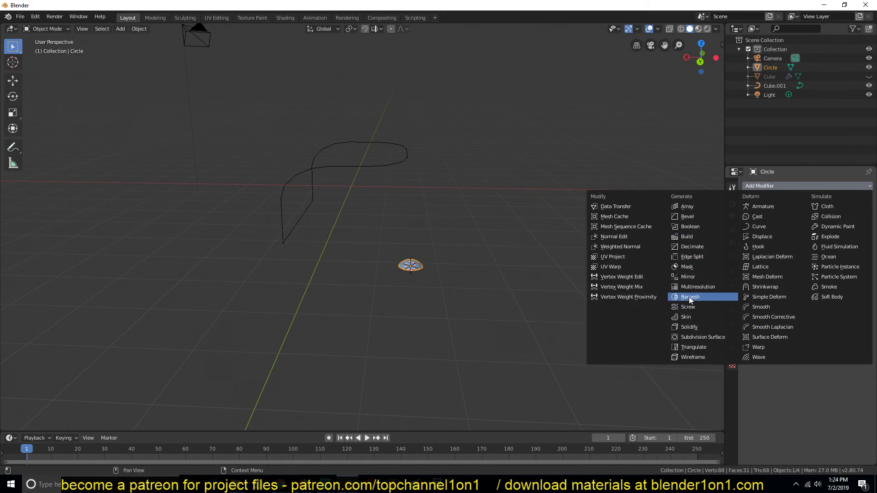
pyautogui.press('Escape')
pyautogui.click(803, 185)
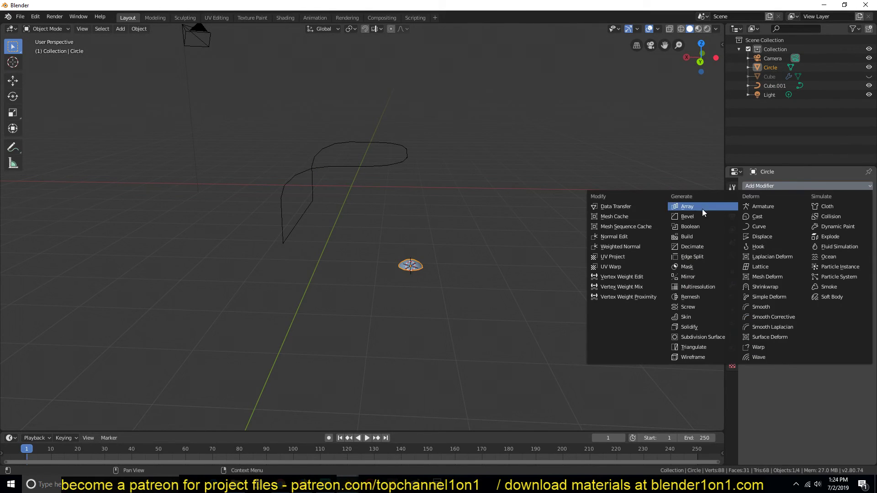
pyautogui.click(700, 210)
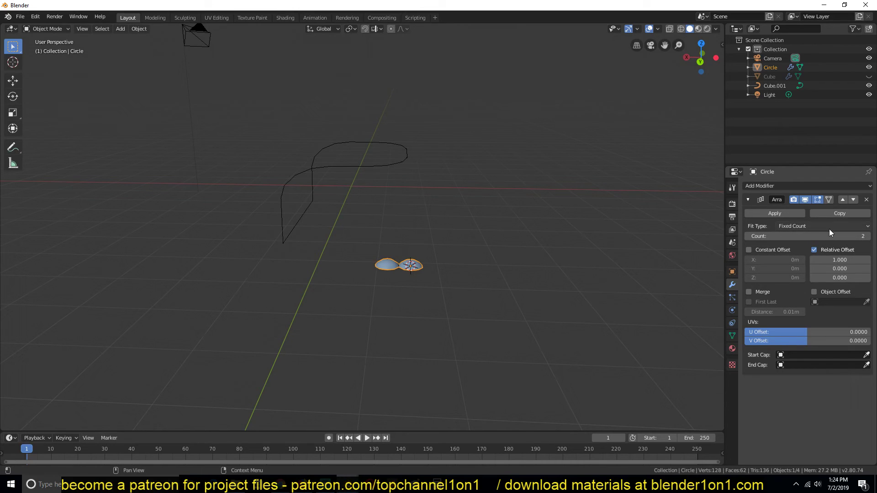
pyautogui.click(809, 227)
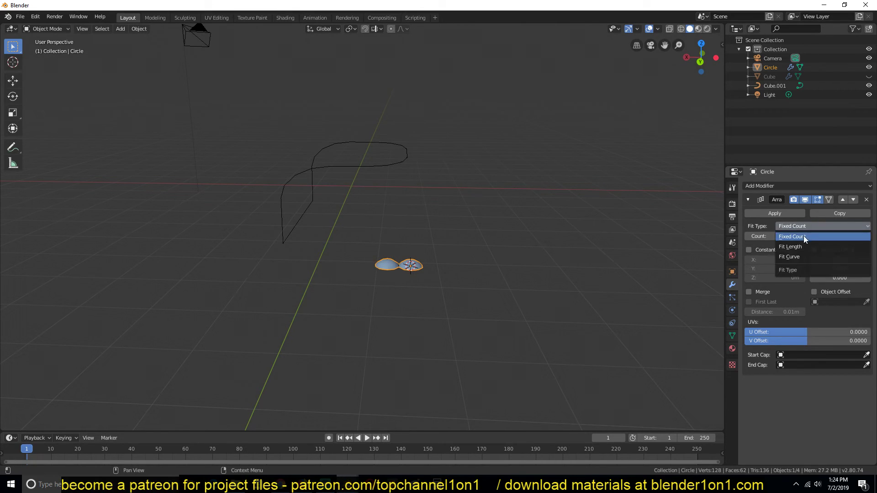
pyautogui.click(802, 257)
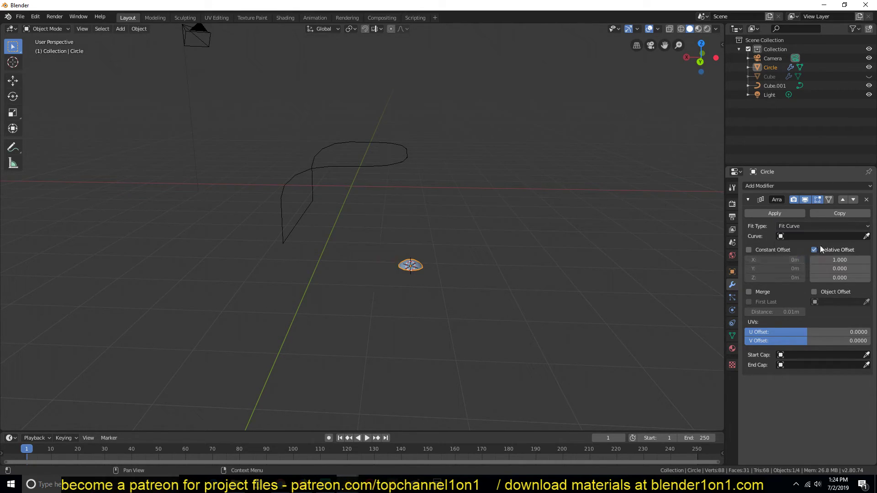
pyautogui.click(866, 236)
pyautogui.click(396, 158)
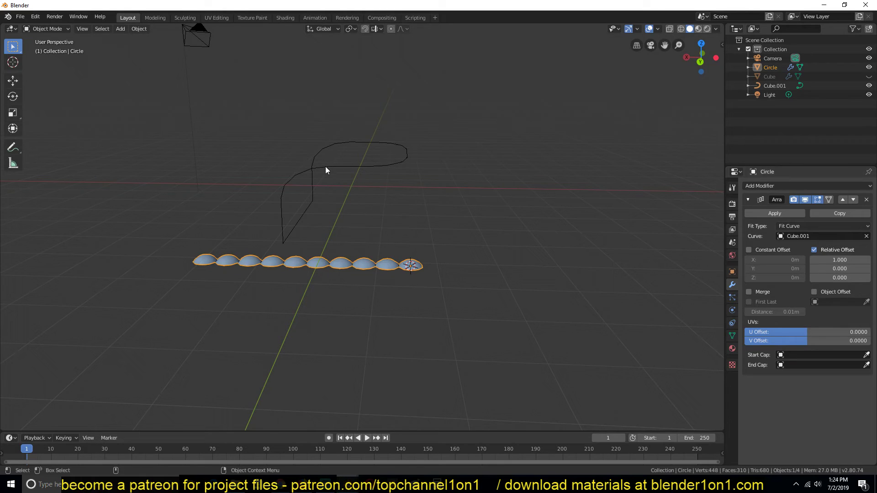
pyautogui.click(747, 199)
# - Add a Curve modifier with Cube.001 as its object to bend the dome row
pyautogui.click(758, 186)
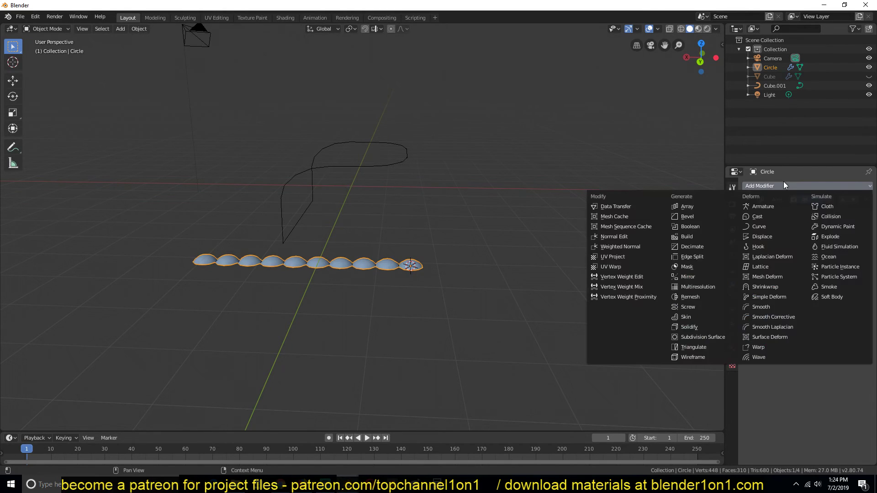
pyautogui.click(755, 227)
pyautogui.click(801, 253)
pyautogui.click(405, 156)
pyautogui.moveTo(340, 207); pyautogui.dragTo(485, 217, button='middle')
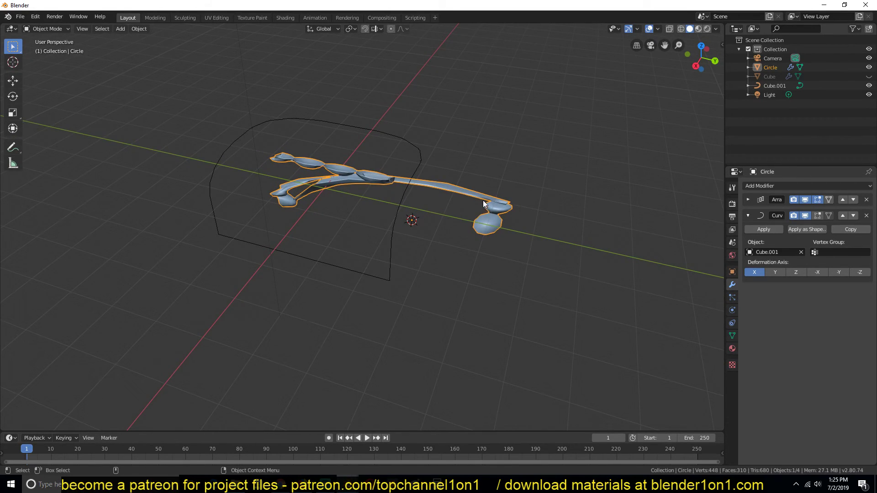
# - Snap the 3D cursor to Cube.001's origin and move the dome row Circle onto it
pyautogui.click(302, 123)
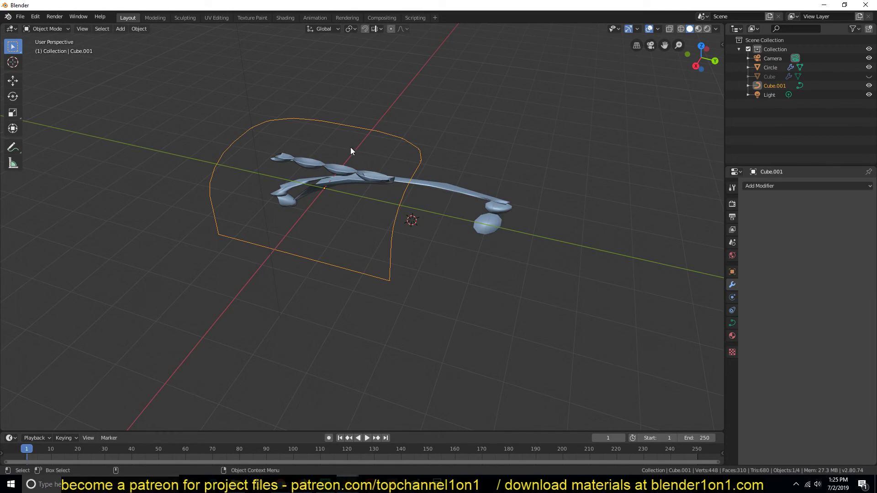
pyautogui.hotkey('shift', 's')
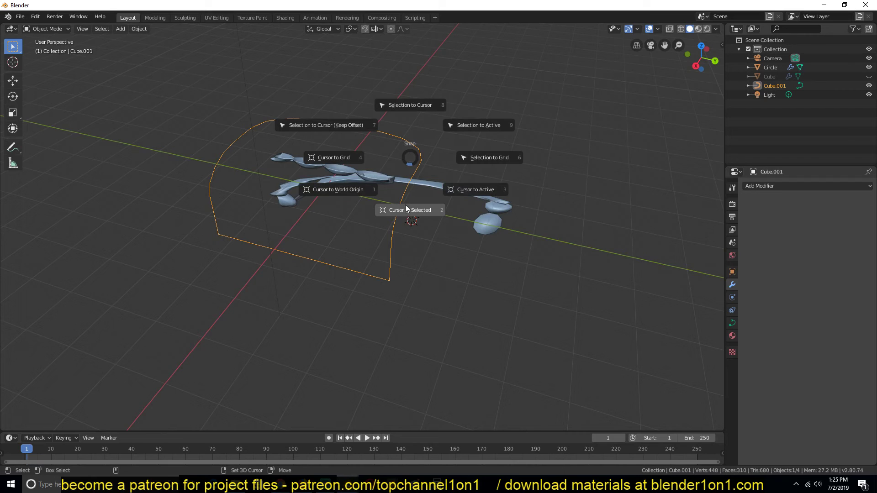
pyautogui.click(406, 211)
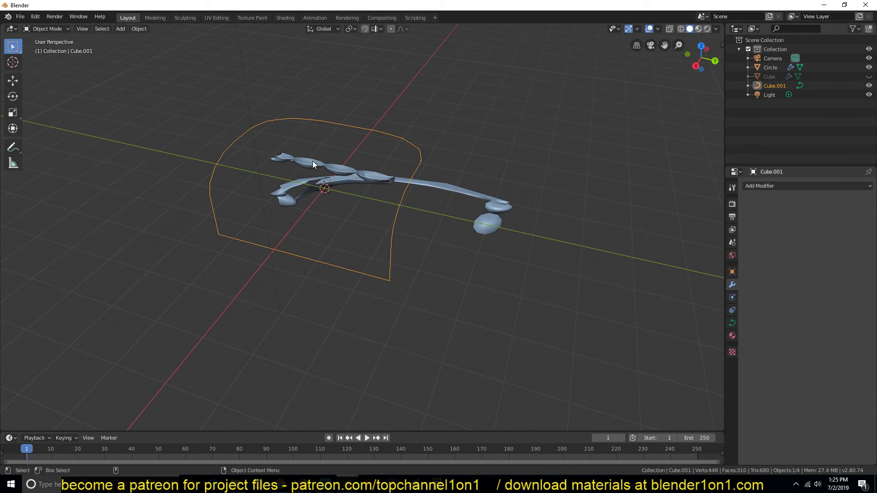
pyautogui.click(489, 212)
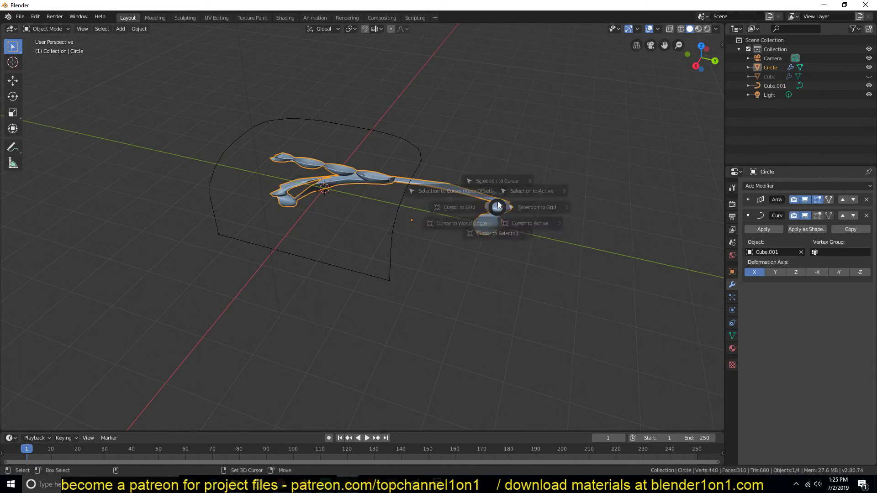
pyautogui.hotkey('shift', 's')
pyautogui.click(495, 155)
# - Reselect the dome row and expand its Array modifier to check the fit
pyautogui.moveTo(445, 188); pyautogui.dragTo(501, 215, button='middle')
pyautogui.click(488, 213)
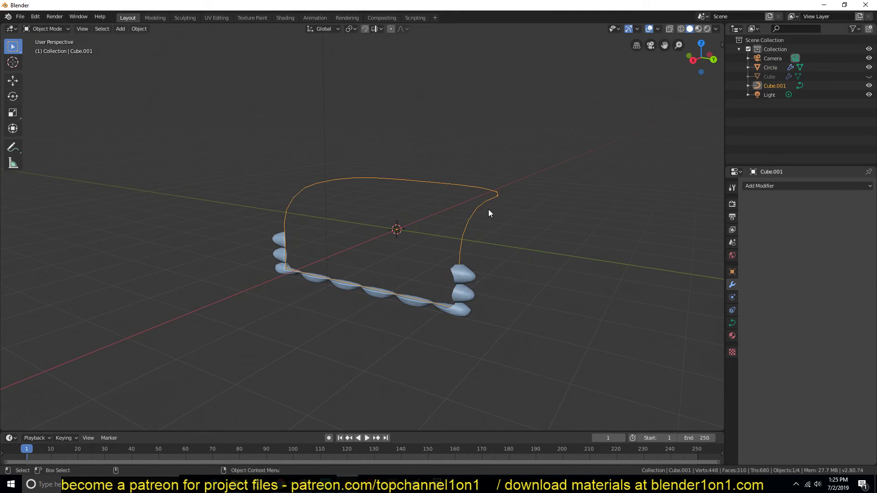
pyautogui.click(474, 288)
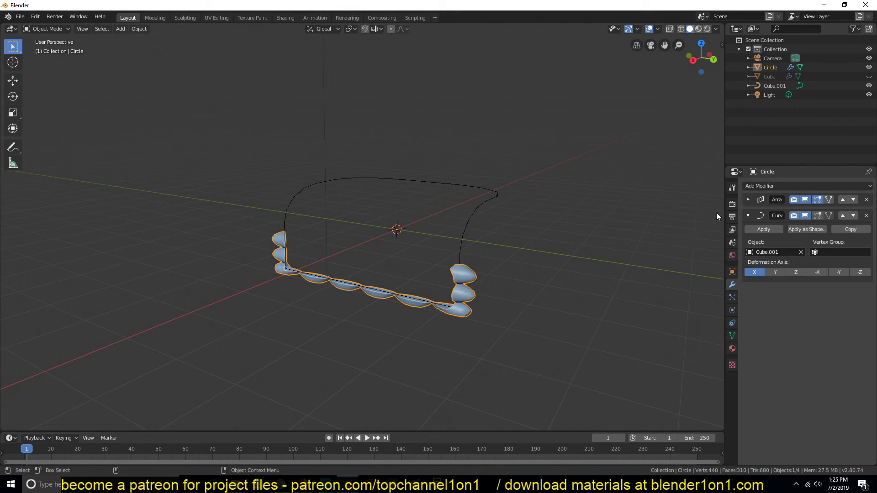
pyautogui.click(748, 200)
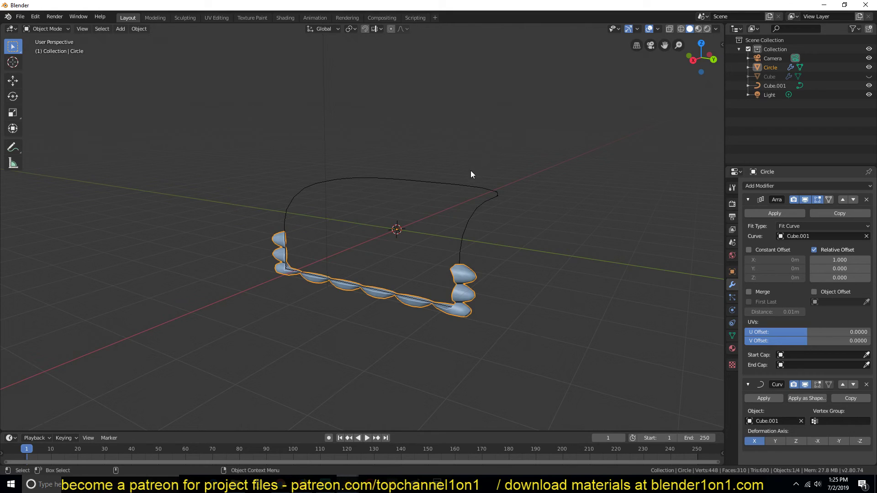
# - Apply scale to the seam curve Cube.001 and to the pin array
pyautogui.click(480, 219)
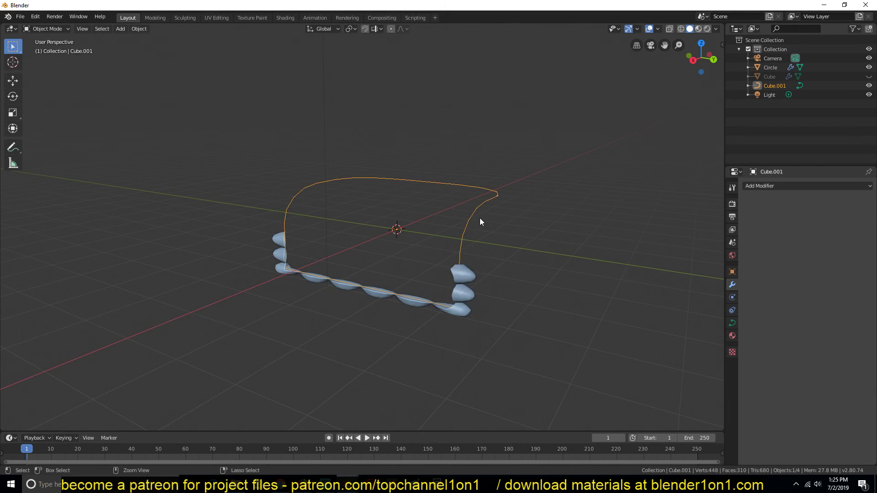
pyautogui.hotkey('ctrl', 'a')
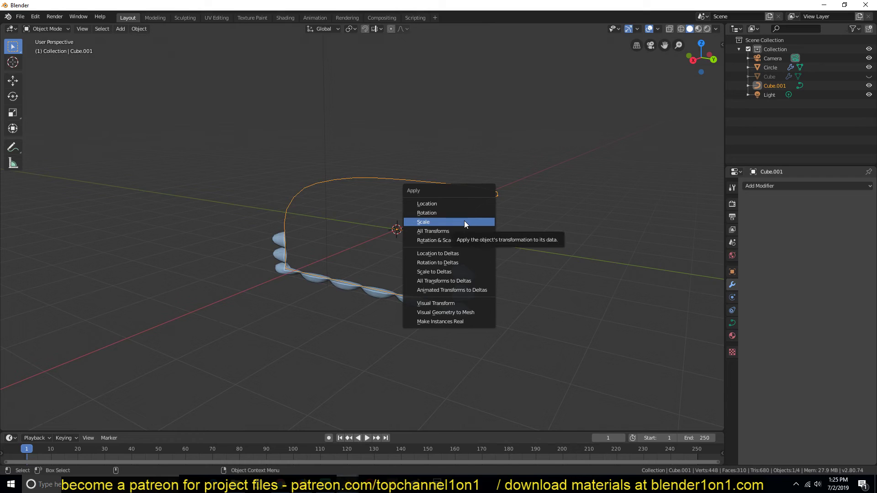
pyautogui.click(464, 223)
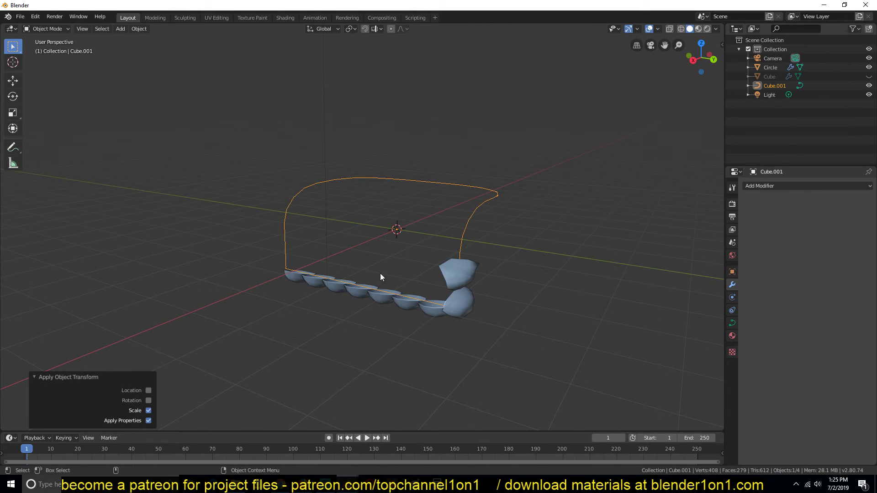
pyautogui.moveTo(384, 278); pyautogui.dragTo(402, 293, button='middle')
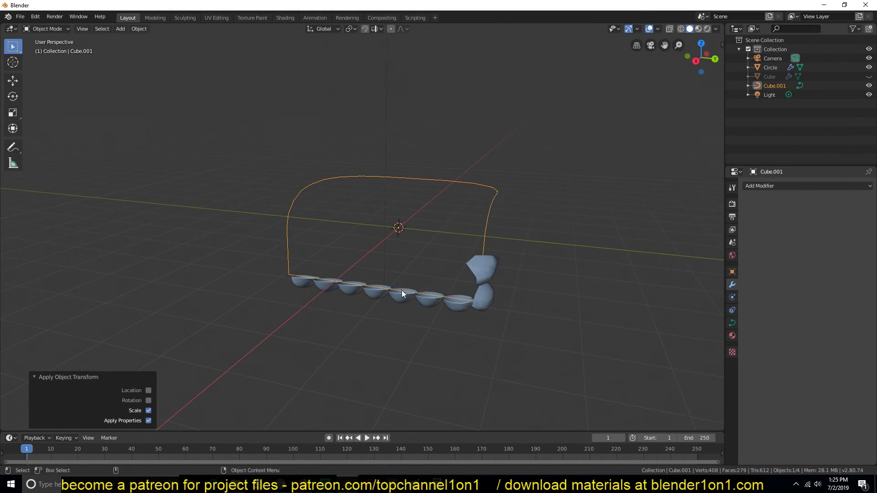
pyautogui.click(494, 275)
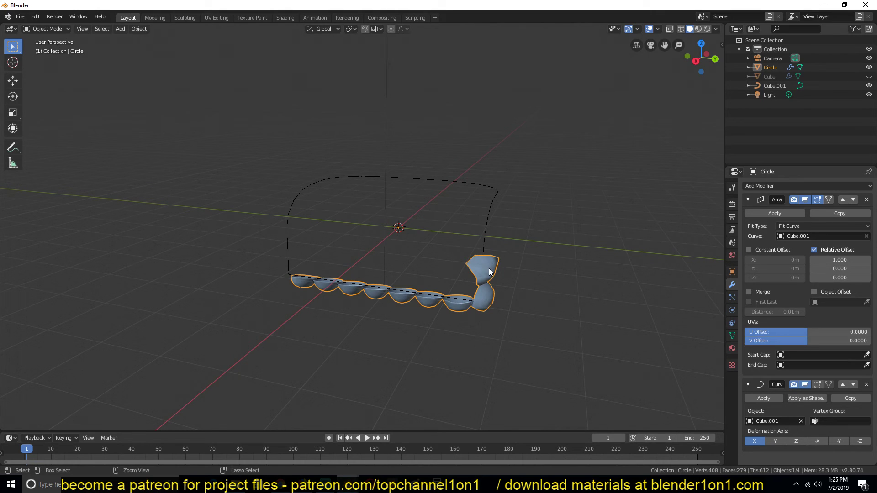
pyautogui.hotkey('ctrl', 'a')
pyautogui.click(489, 271)
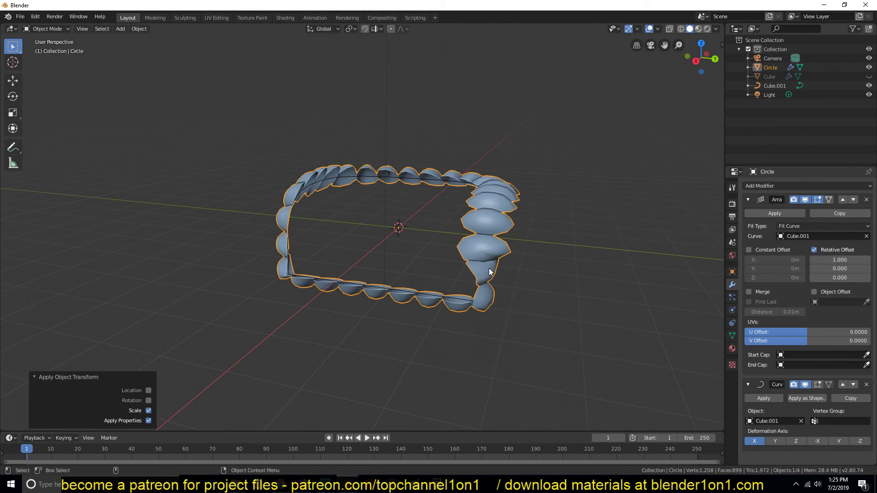
# - Scale the pin array down so the pins become much smaller
pyautogui.moveTo(489, 272); pyautogui.dragTo(401, 192, button='middle')
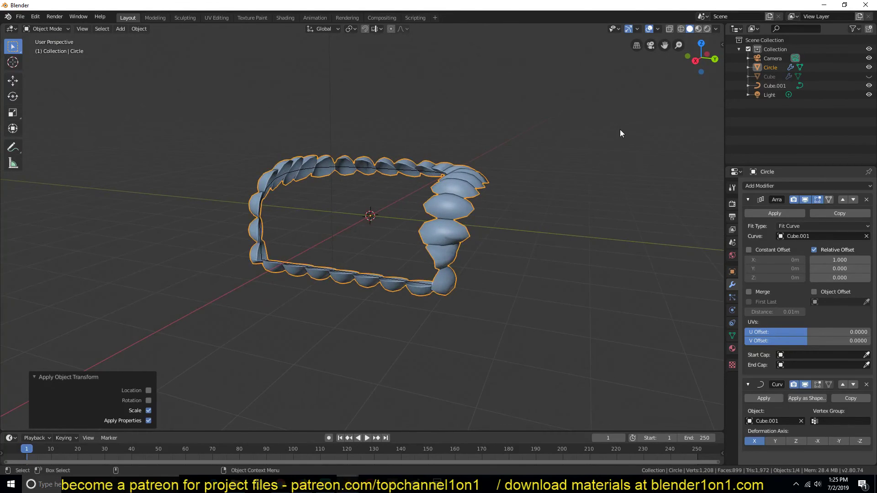
pyautogui.press('s')
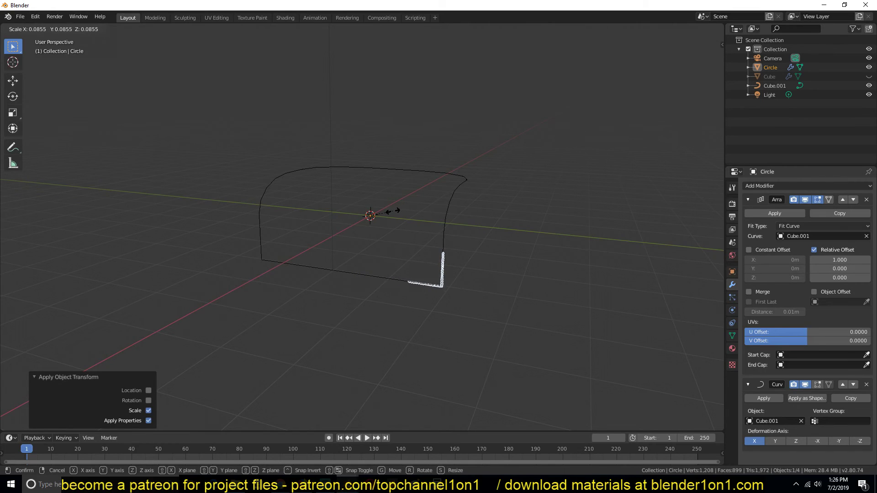
pyautogui.click(392, 211)
pyautogui.press('s')
pyautogui.press('Escape')
pyautogui.click(484, 192)
pyautogui.moveTo(484, 193); pyautogui.dragTo(510, 202, button='middle')
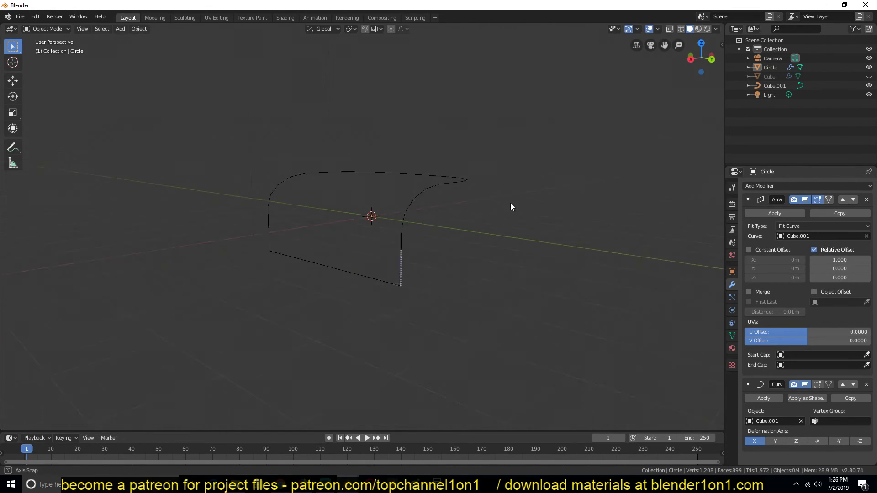
pyautogui.scroll(4, 510, 202)
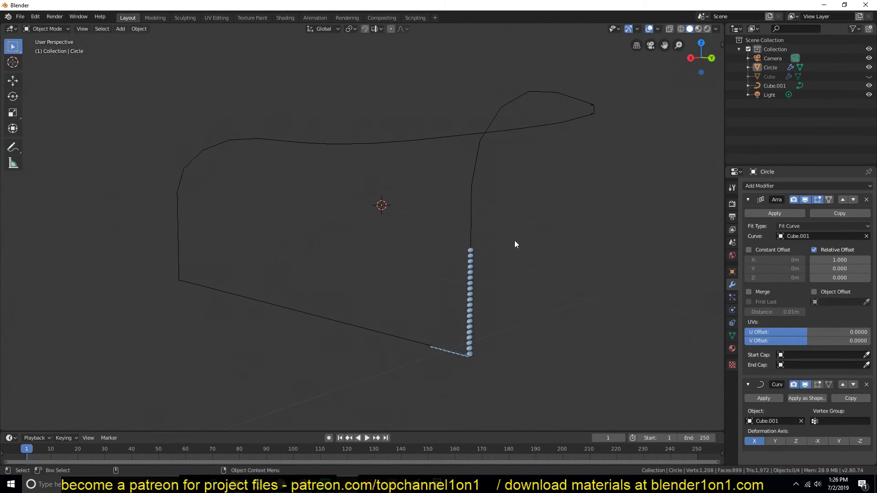
# - Apply the pin array's new, smaller scale
pyautogui.click(479, 270)
pyautogui.moveTo(478, 262); pyautogui.dragTo(506, 260, button='middle')
pyautogui.moveTo(555, 234); pyautogui.dragTo(573, 155, button='middle')
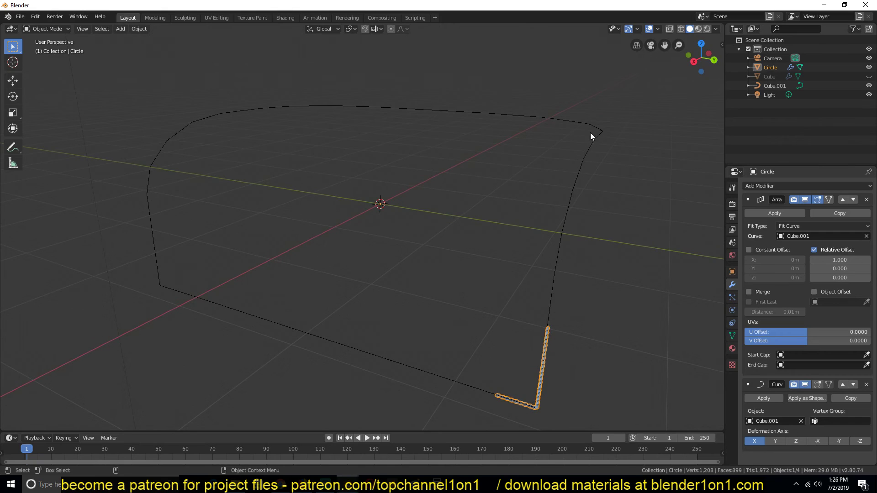
pyautogui.hotkey('ctrl', 'a')
pyautogui.click(571, 252)
pyautogui.moveTo(571, 251); pyautogui.dragTo(586, 273, button='middle')
pyautogui.click(547, 231)
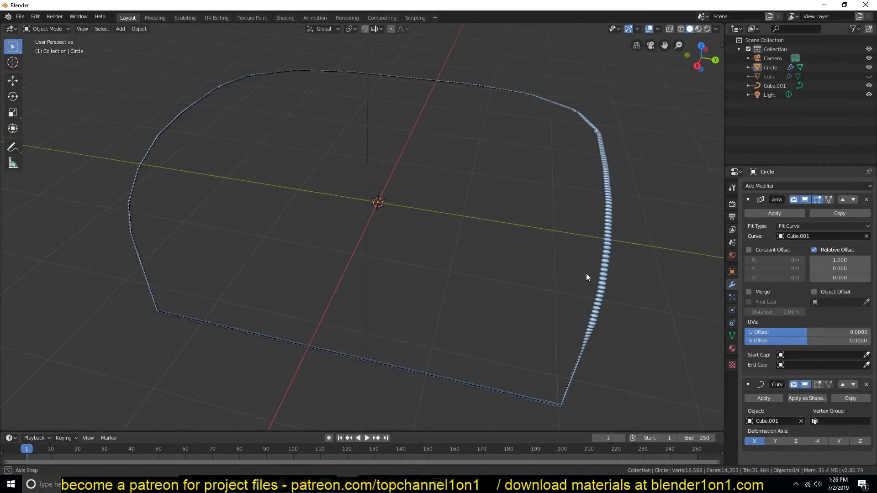
pyautogui.moveTo(599, 244)
pyautogui.mouseDown(button='middle')
pyautogui.moveTo(566, 234)
pyautogui.moveTo(589, 241)
pyautogui.mouseUp(button='middle')
pyautogui.click(590, 239)
# - Cycle the Curve modifier's deformation axis through Y, Z, -X, -Y, -Z and back to X
pyautogui.click(775, 441)
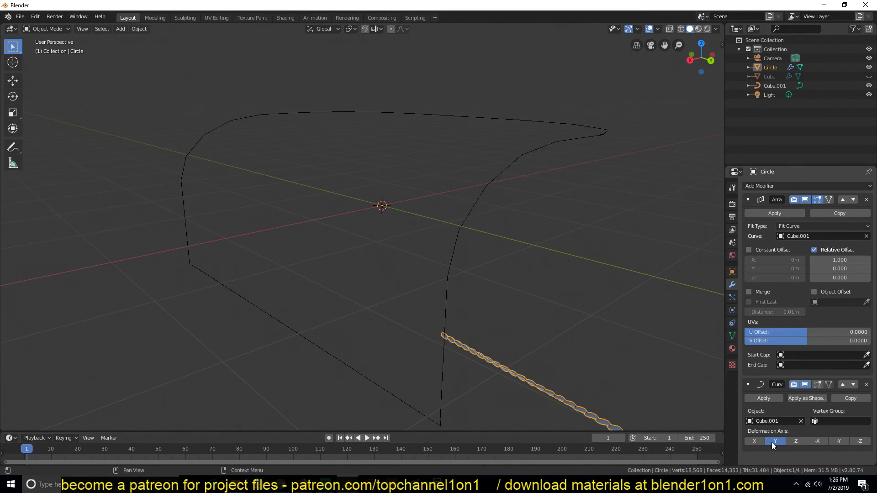
pyautogui.click(796, 441)
pyautogui.click(820, 440)
pyautogui.click(837, 441)
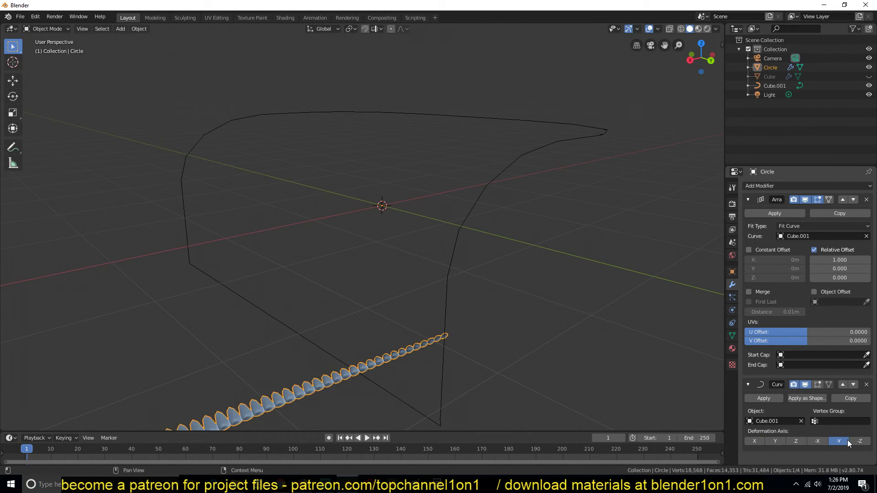
pyautogui.click(858, 441)
pyautogui.click(754, 442)
# - Apply rotation and scale to the pin array and the seam curve Cube.001
pyautogui.hotkey('ctrl', 'a')
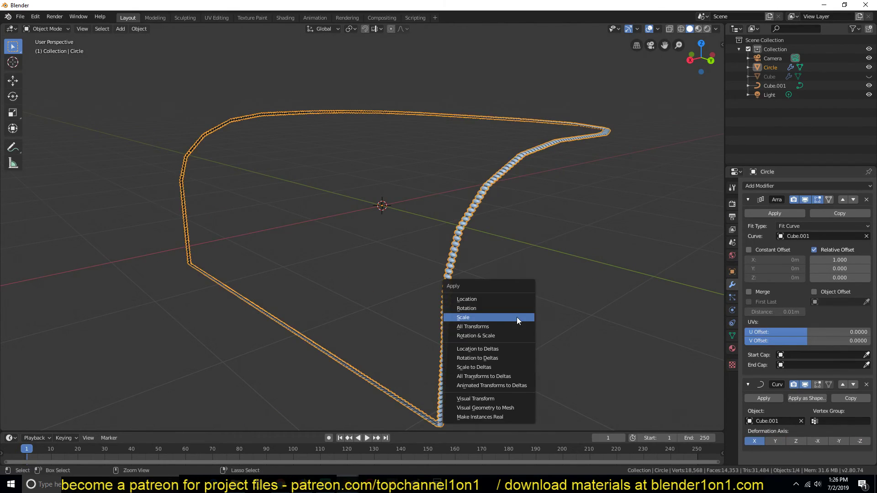
pyautogui.click(515, 336)
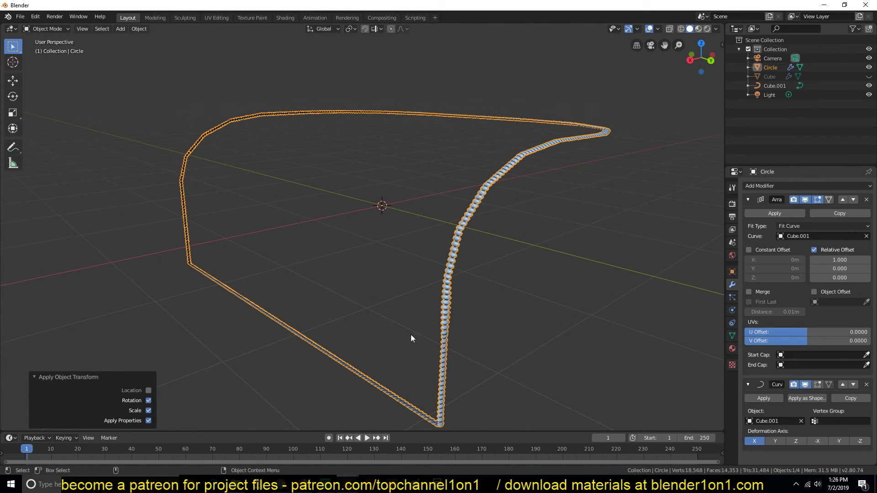
pyautogui.click(396, 400)
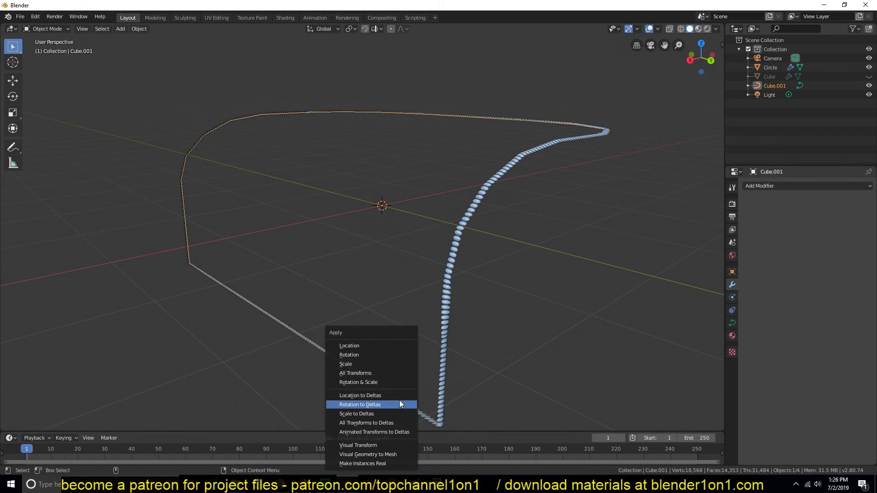
pyautogui.hotkey('ctrl', 'a')
pyautogui.click(399, 400)
pyautogui.hotkey('ctrl', 'a')
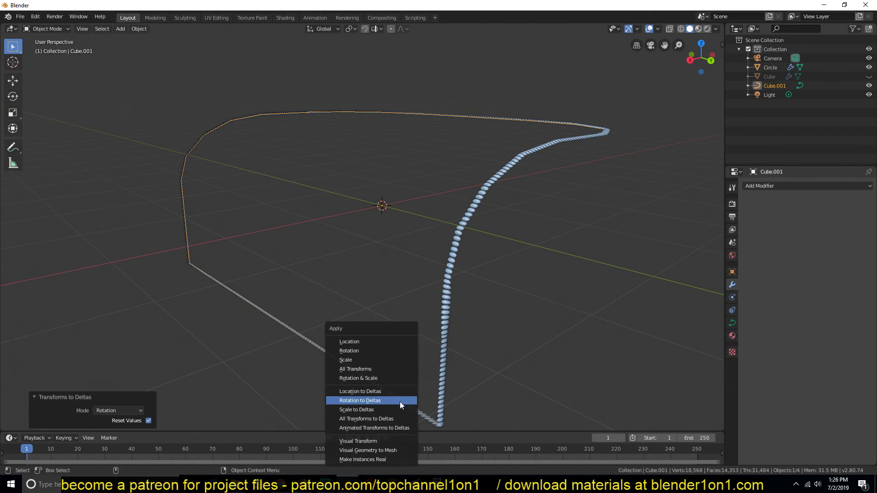
pyautogui.click(400, 378)
pyautogui.click(436, 367)
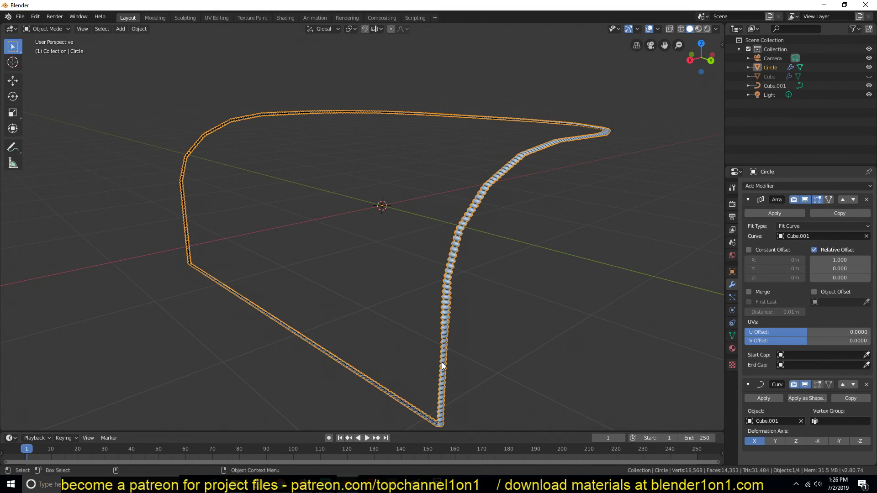
pyautogui.hotkey('ctrl', 'a')
pyautogui.click(442, 363)
# - Inspect the dense pin chain, then select Cube.001 and show its curve Object Data properties
pyautogui.moveTo(442, 364); pyautogui.dragTo(426, 386, button='middle')
pyautogui.scroll(3, 426, 387)
pyautogui.moveTo(478, 335); pyautogui.dragTo(450, 277, button='middle')
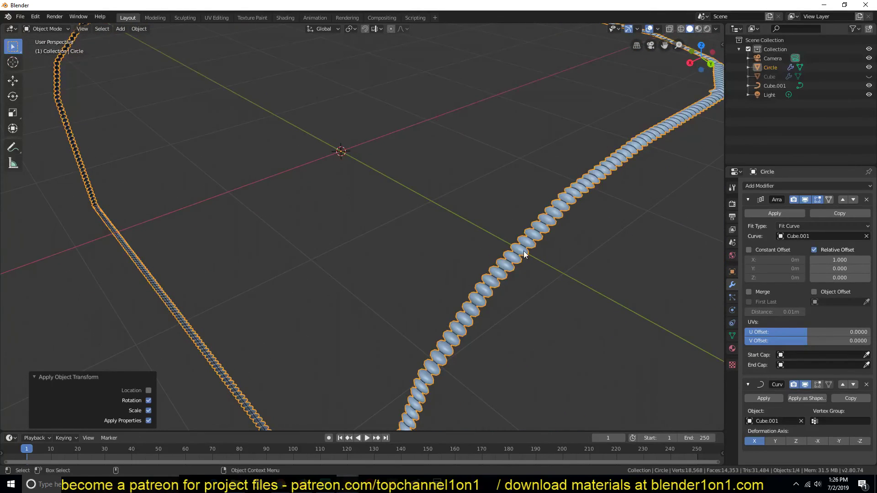
pyautogui.scroll(-2, 524, 254)
pyautogui.moveTo(564, 245); pyautogui.dragTo(531, 201, button='middle')
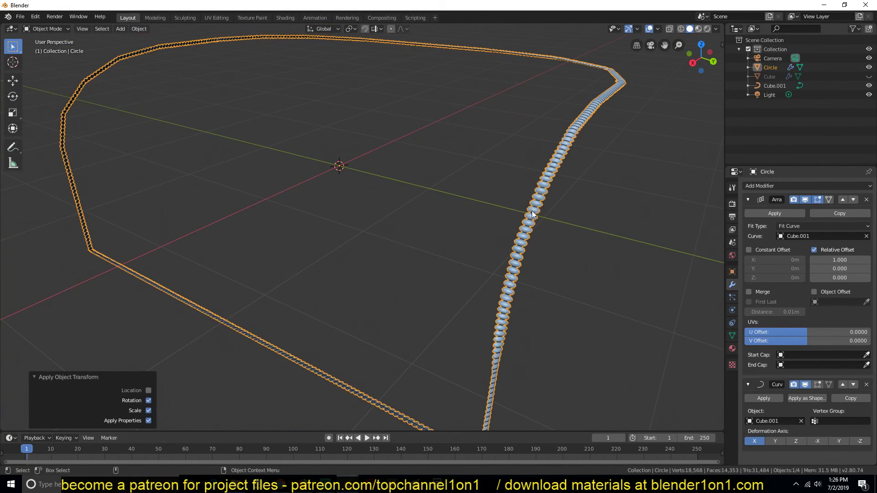
pyautogui.scroll(-4, 535, 205)
pyautogui.moveTo(545, 203); pyautogui.dragTo(499, 212, button='middle')
pyautogui.click(471, 204)
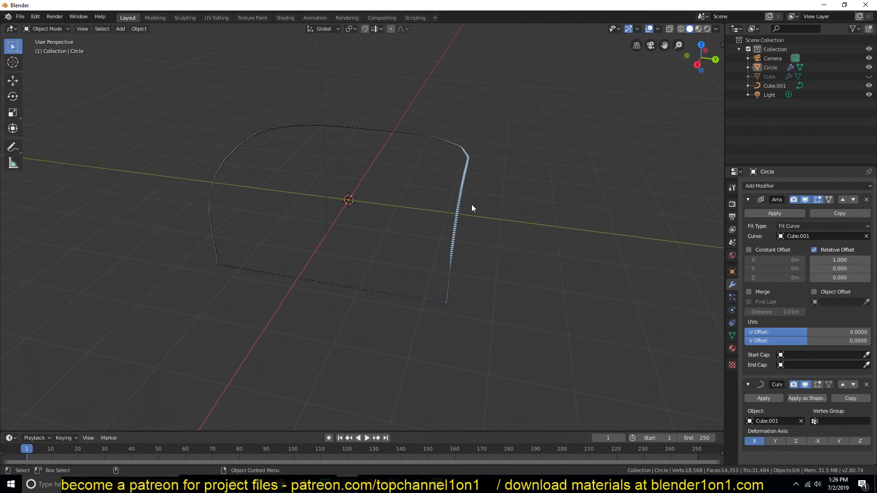
pyautogui.click(445, 301)
pyautogui.click(731, 322)
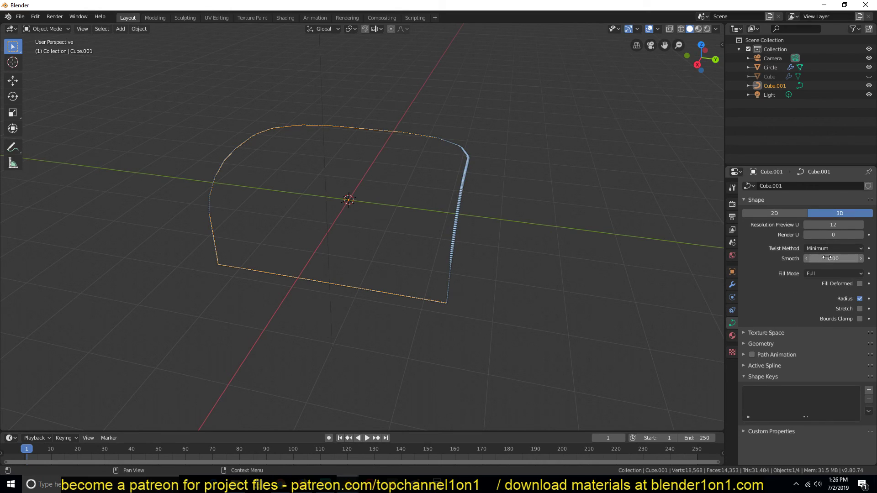
# - Adjust the seam curve's Shape > Smooth value
pyautogui.moveTo(829, 256)
pyautogui.mouseDown()
pyautogui.moveTo(858, 256)
pyautogui.moveTo(817, 257)
pyautogui.mouseUp()
pyautogui.scroll(5, 514, 258)
pyautogui.scroll(-3, 483, 253)
pyautogui.scroll(2, 466, 245)
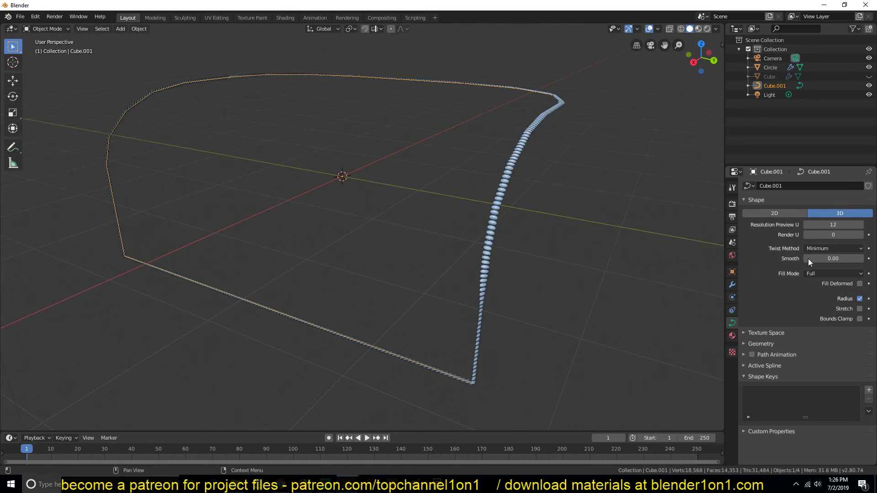
pyautogui.moveTo(832, 258); pyautogui.dragTo(873, 259)
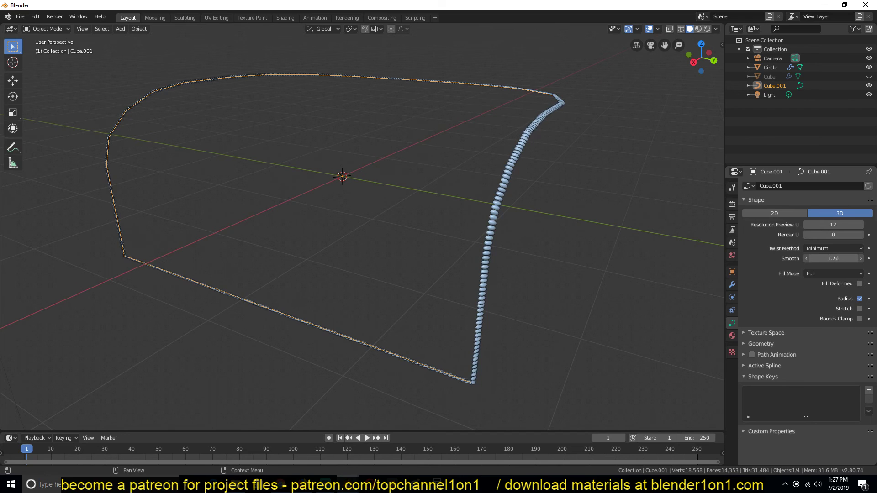
# - Unhide the armchair body with Alt+H and inspect the pin row on the armrest
pyautogui.hotkey('alt', 'h')
pyautogui.hotkey('alt', 'a')
pyautogui.moveTo(482, 210); pyautogui.dragTo(493, 253, button='middle')
pyautogui.scroll(6, 470, 243)
pyautogui.click(440, 204)
pyautogui.moveTo(440, 203); pyautogui.dragTo(501, 262, button='middle')
pyautogui.scroll(2, 479, 260)
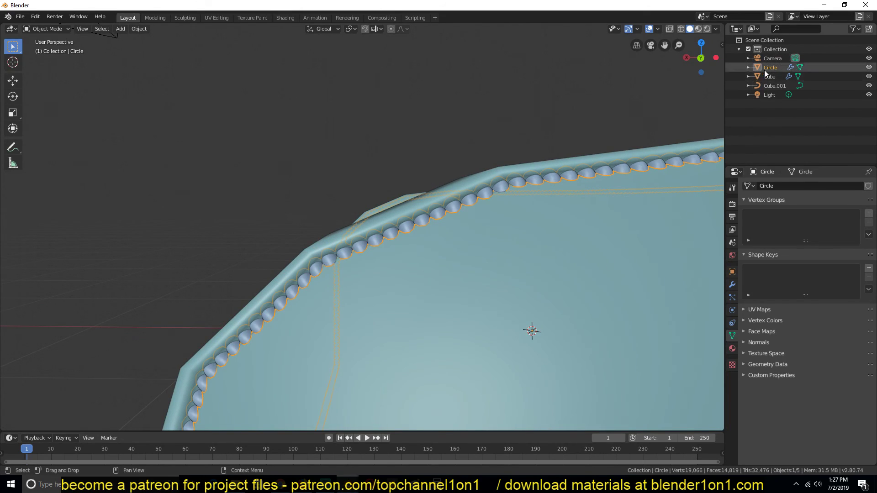
# - Select Cube.001 in the outliner and raise its Smooth to 59.12
pyautogui.click(766, 86)
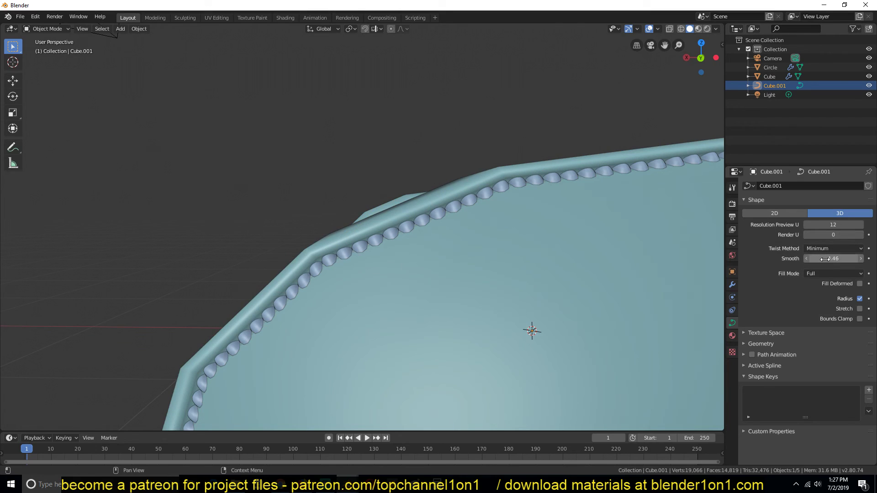
pyautogui.moveTo(833, 258)
pyautogui.mouseDown()
pyautogui.moveTo(870, 259)
pyautogui.moveTo(840, 258)
pyautogui.mouseUp()
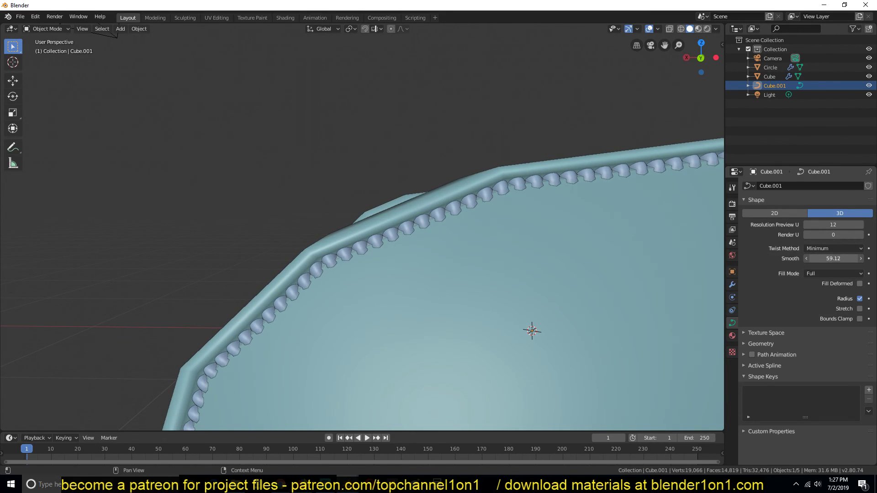
pyautogui.scroll(-6, 351, 209)
pyautogui.moveTo(352, 209); pyautogui.dragTo(338, 261, button='middle')
pyautogui.scroll(3, 338, 262)
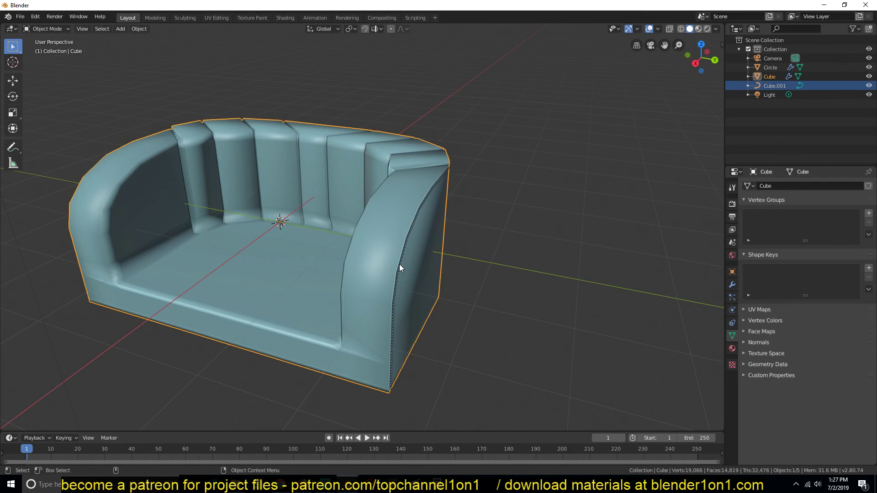
pyautogui.click(399, 264)
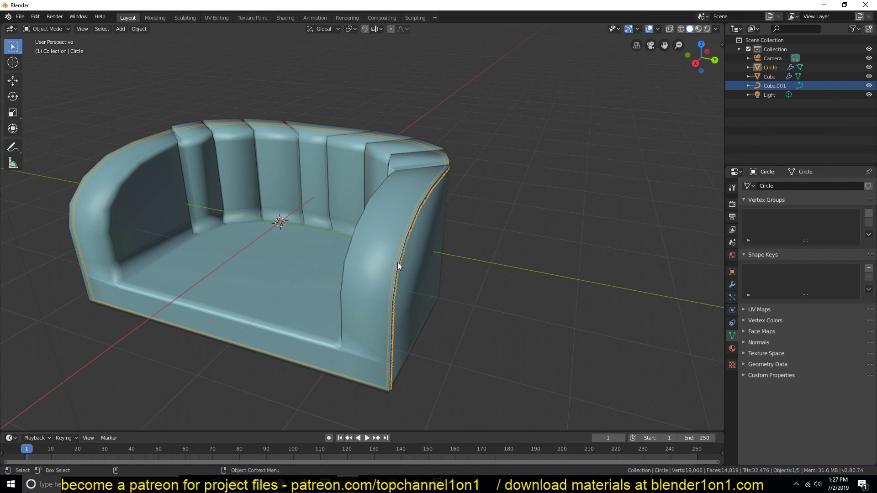
# - Raise the pin row 0.00279 m along Z onto the armrest seam
pyautogui.moveTo(411, 298); pyautogui.dragTo(378, 256, button='middle')
pyautogui.scroll(5, 372, 256)
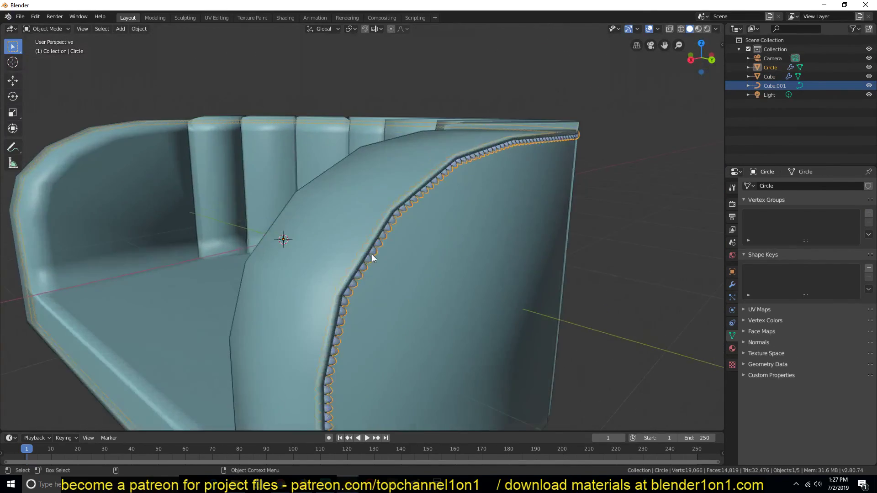
pyautogui.moveTo(311, 203); pyautogui.dragTo(303, 195, button='middle')
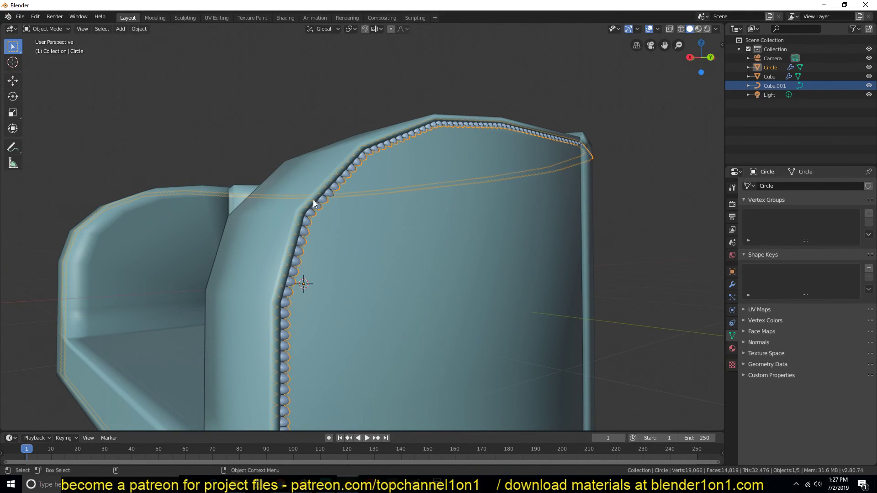
pyautogui.moveTo(312, 199); pyautogui.dragTo(333, 194, button='middle')
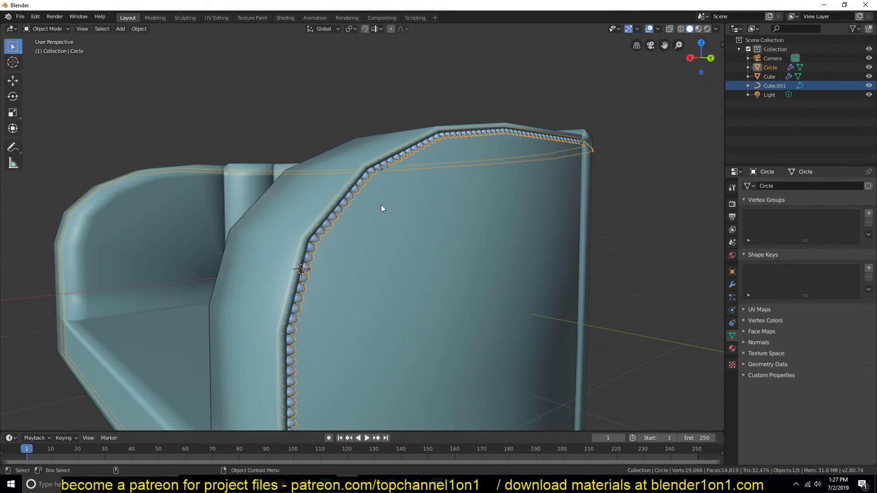
pyautogui.press('g')
pyautogui.press('y')
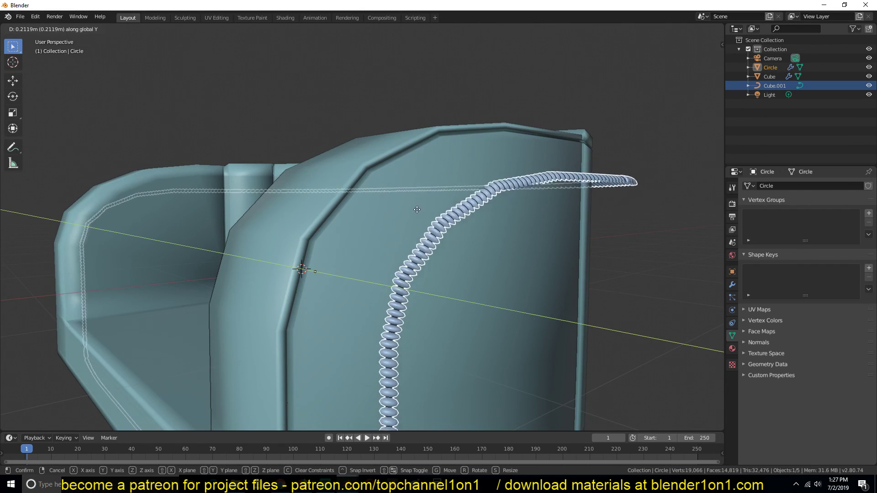
pyautogui.press('z')
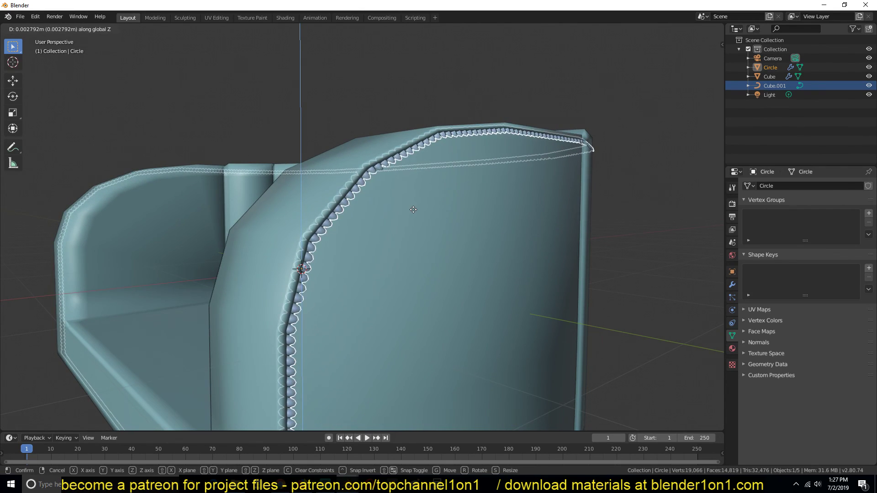
pyautogui.click(414, 210)
# - Attempt a further Y/X-constrained move of the pins, then select the chair body
pyautogui.press('g')
pyautogui.press('y')
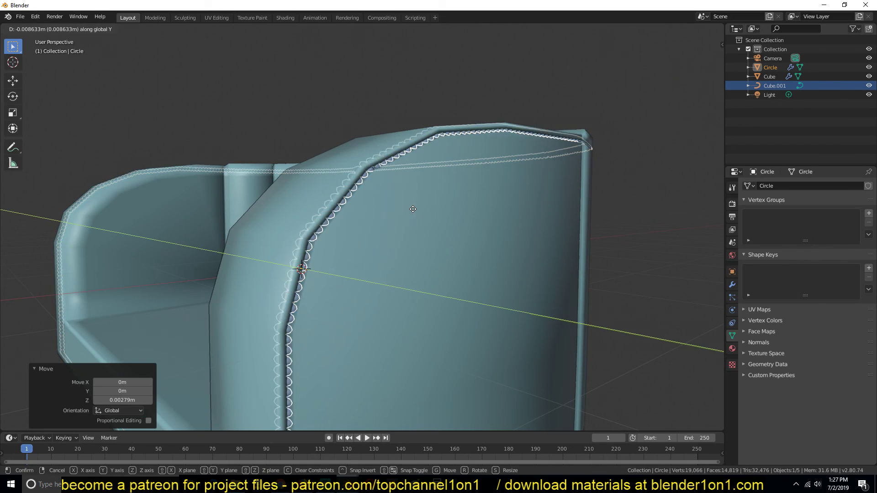
pyautogui.press('x')
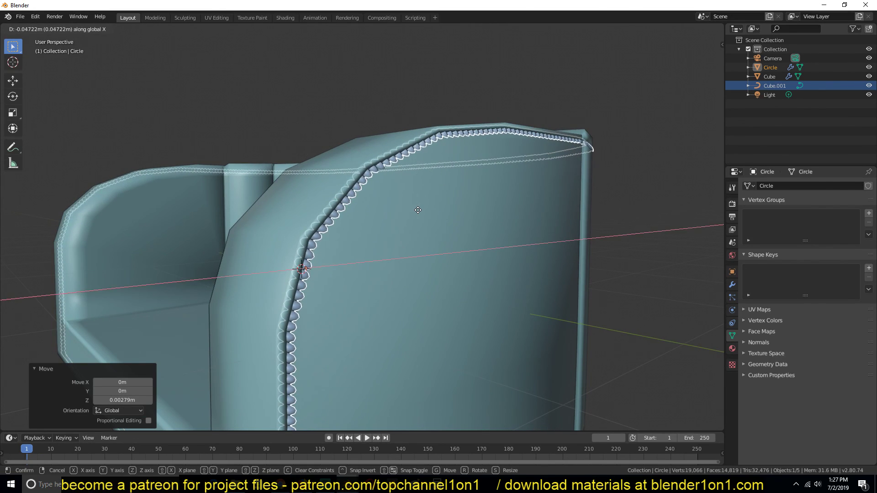
pyautogui.press('y')
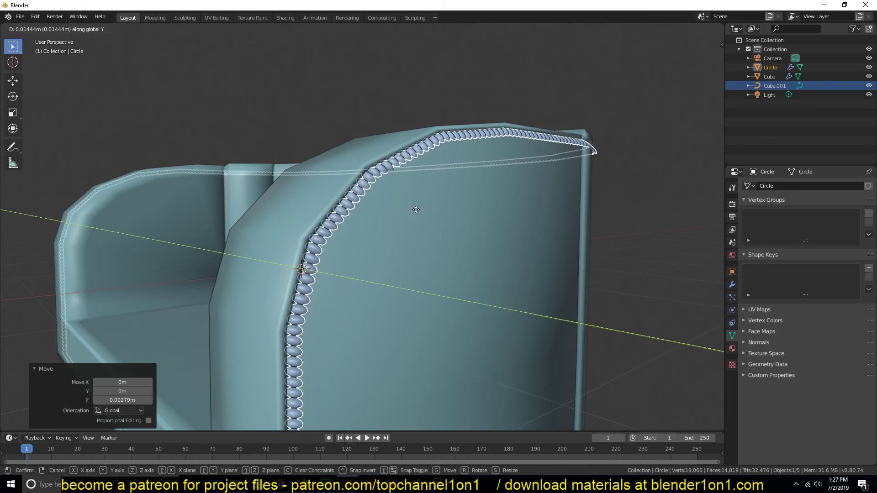
pyautogui.click(416, 210)
pyautogui.click(392, 223)
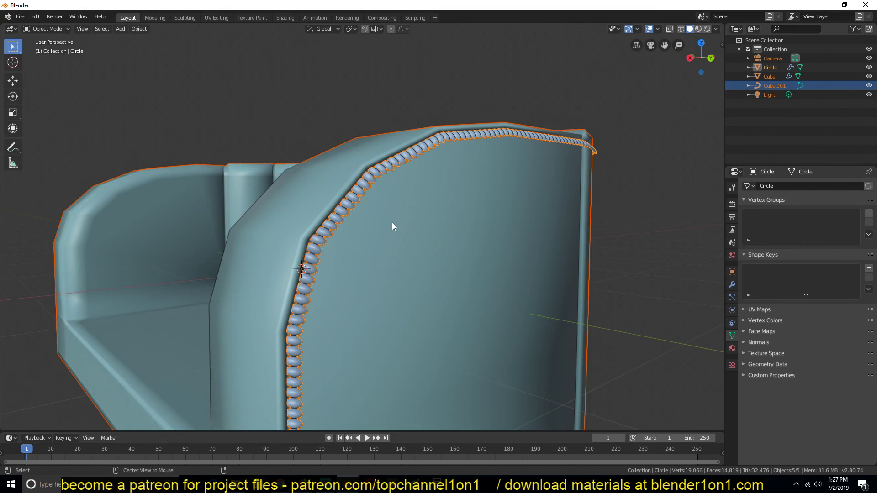
# - Select the pin row and hide its Array modifier in the viewport
pyautogui.click(343, 218)
pyautogui.moveTo(371, 220); pyautogui.dragTo(679, 228, button='middle')
pyautogui.click(732, 284)
pyautogui.click(805, 200)
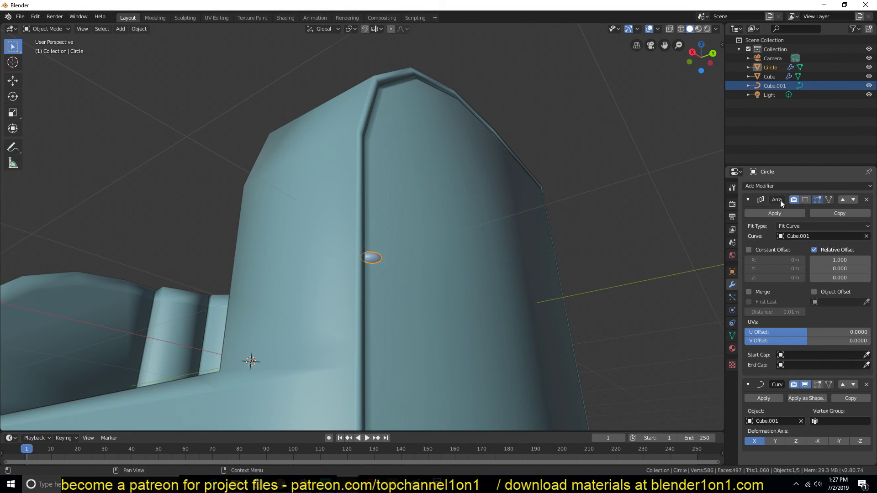
pyautogui.moveTo(411, 247); pyautogui.dragTo(340, 279, button='middle')
pyautogui.scroll(3, 340, 279)
# - Toggle the Curve modifier off and back on while framing the single pin
pyautogui.click(806, 386)
pyautogui.press('KP_Decimal')
pyautogui.moveTo(386, 270); pyautogui.dragTo(388, 356, button='middle')
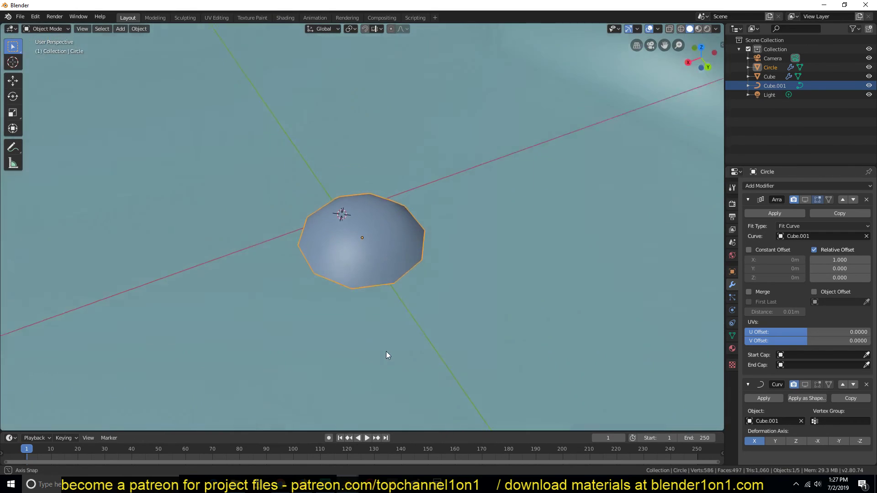
pyautogui.click(810, 385)
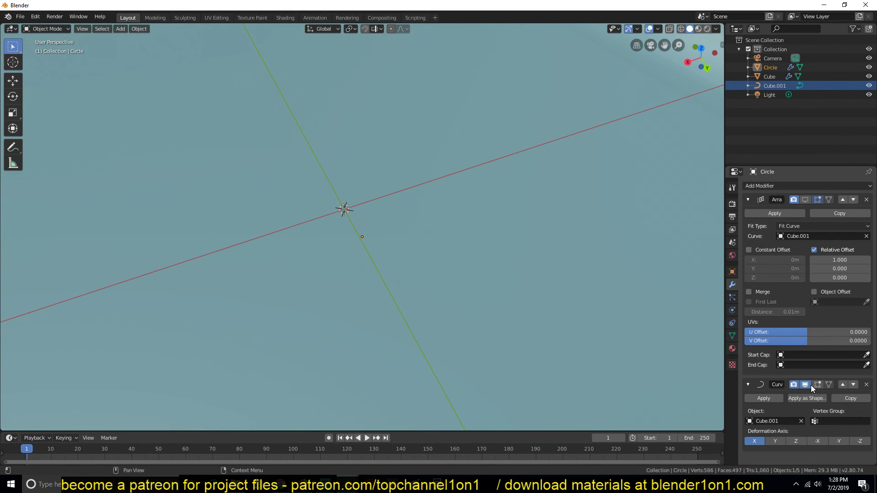
pyautogui.scroll(-10, 518, 306)
pyautogui.moveTo(526, 292); pyautogui.dragTo(527, 239, button='middle')
pyautogui.scroll(10, 527, 240)
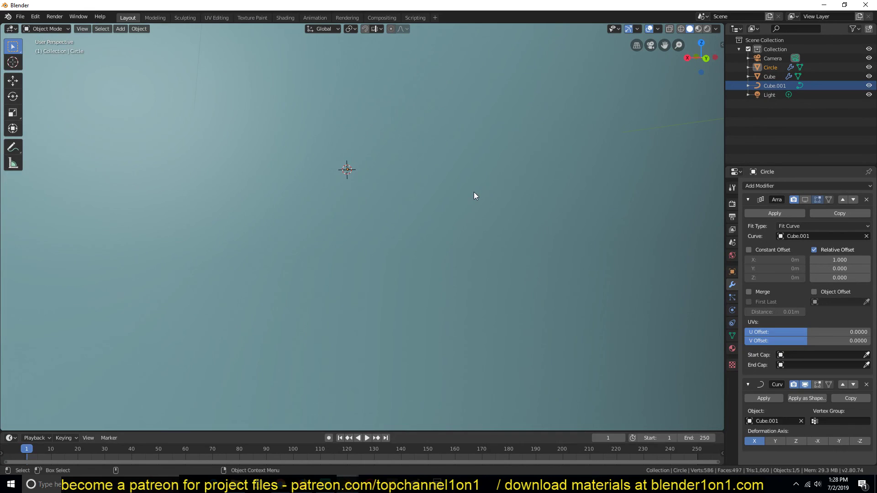
pyautogui.press('KP_Decimal')
pyautogui.moveTo(473, 195); pyautogui.dragTo(393, 240, button='middle')
# - Rotate the pin −42.8° around the X axis
pyautogui.press('r')
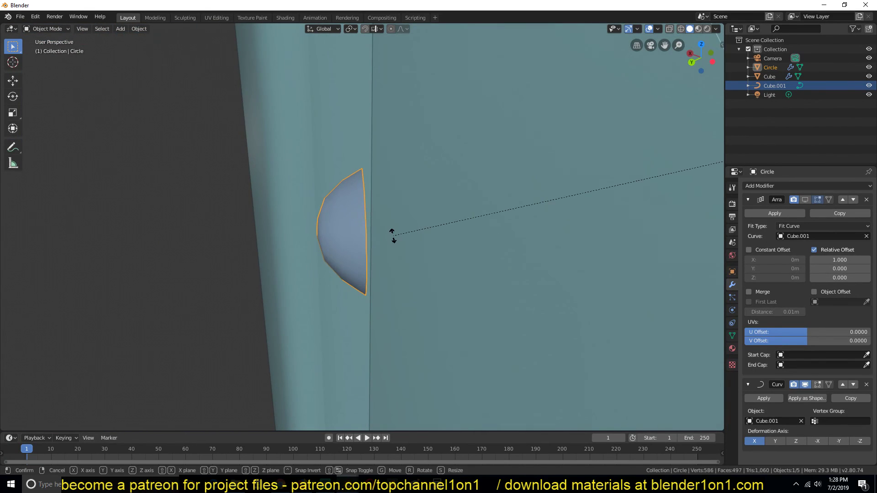
pyautogui.press('z')
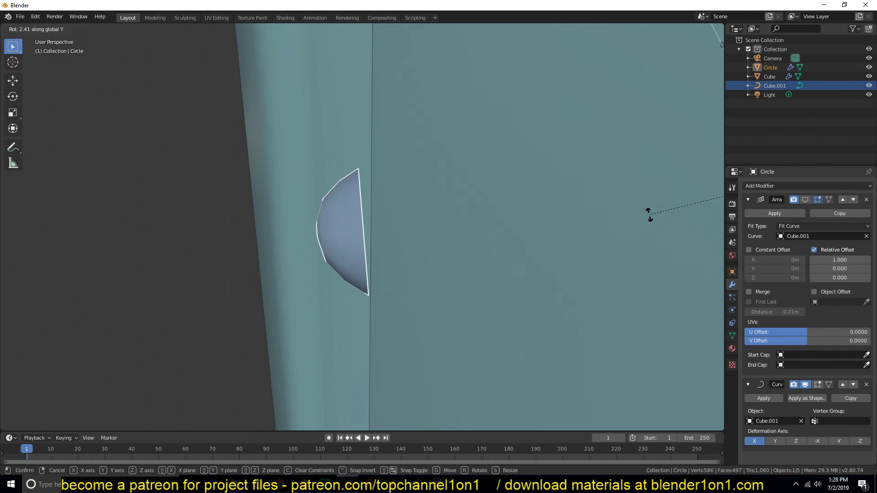
pyautogui.press('x')
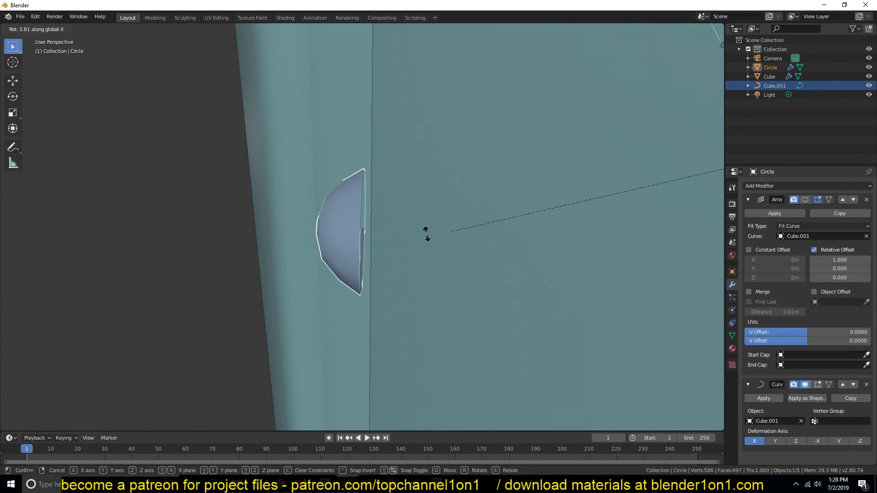
pyautogui.click(491, 213)
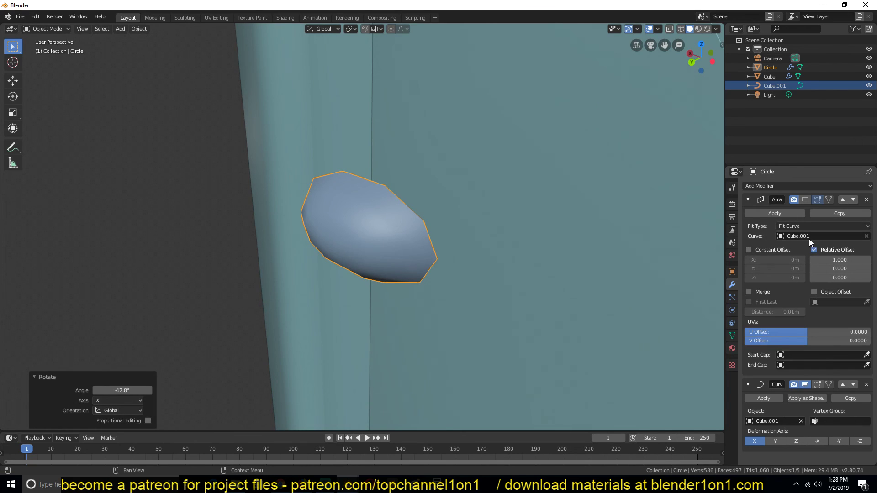
# - Re-enable the Array modifier and begin scaling the pins along Z
pyautogui.click(804, 199)
pyautogui.scroll(-2, 402, 209)
pyautogui.moveTo(402, 209); pyautogui.dragTo(354, 203, button='middle')
pyautogui.press('s')
pyautogui.press('z')
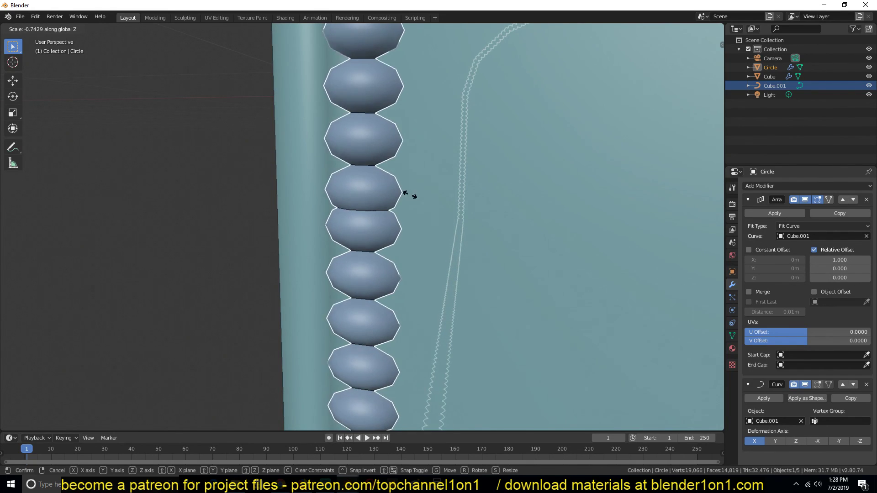
# - Confirm the Z enlargement of the pins and scale them slightly along Y
pyautogui.click(325, 338)
pyautogui.scroll(-6, 339, 268)
pyautogui.moveTo(377, 286); pyautogui.dragTo(389, 272, button='middle')
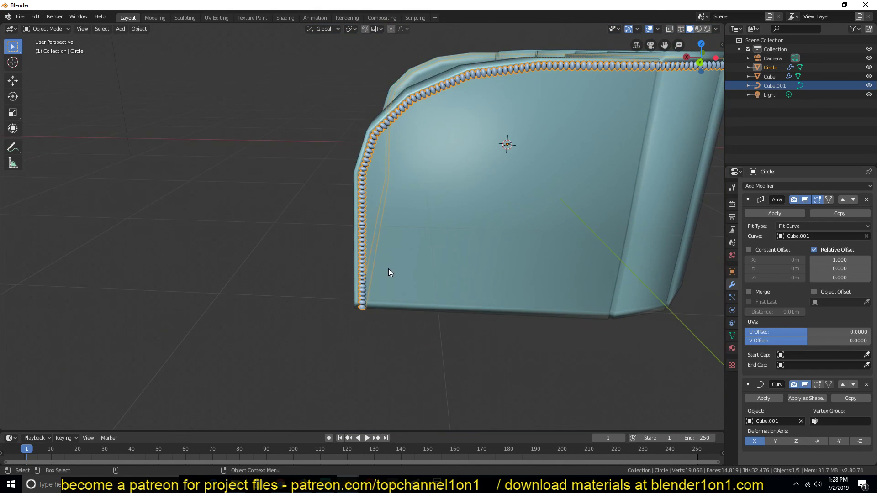
pyautogui.press('s')
pyautogui.press('y')
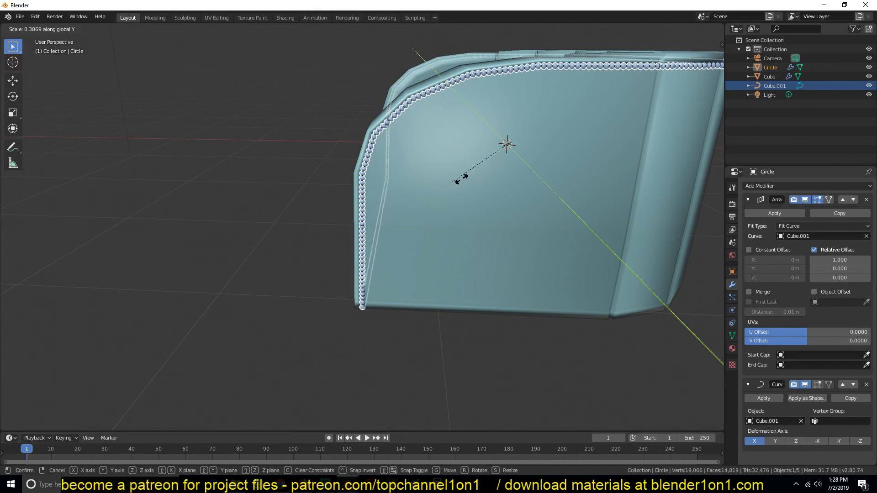
pyautogui.click(515, 148)
pyautogui.press('s')
pyautogui.press('y')
pyautogui.rightClick(485, 224)
# - Enable the Subdivision modifier's viewport display on the chair body
pyautogui.moveTo(485, 224); pyautogui.dragTo(349, 336, button='middle')
pyautogui.click(457, 315)
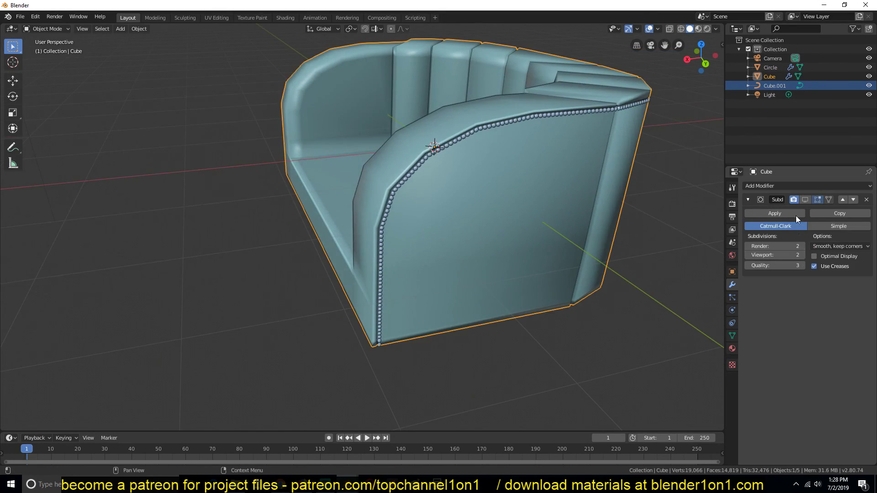
pyautogui.click(803, 201)
pyautogui.hotkey('alt', 'a')
pyautogui.moveTo(327, 204); pyautogui.dragTo(160, 243, button='middle')
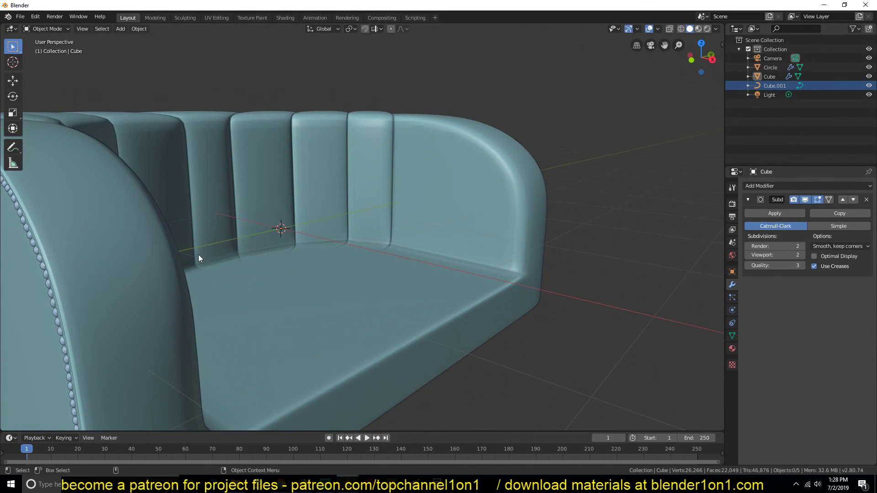